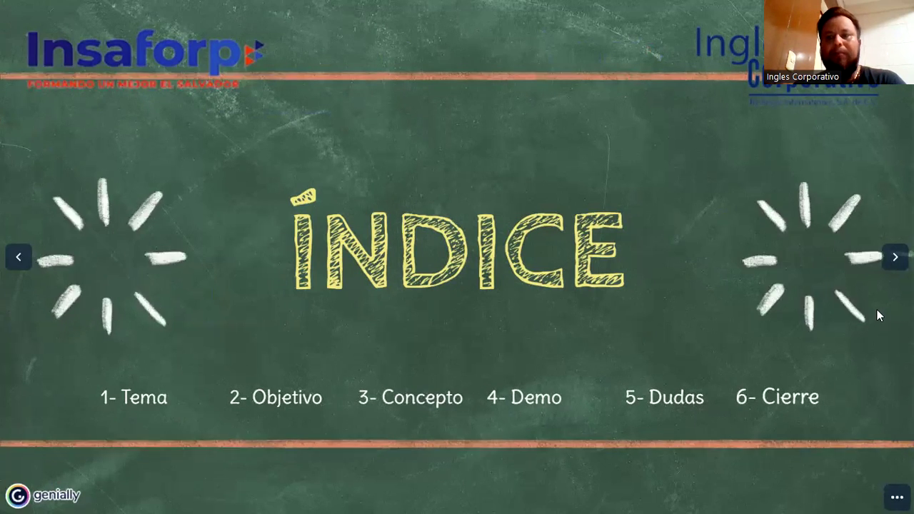
# Go to the title slide '1 – Tablas Dinamicas II: Analizar y Practicar'.
pyautogui.click(890, 265)
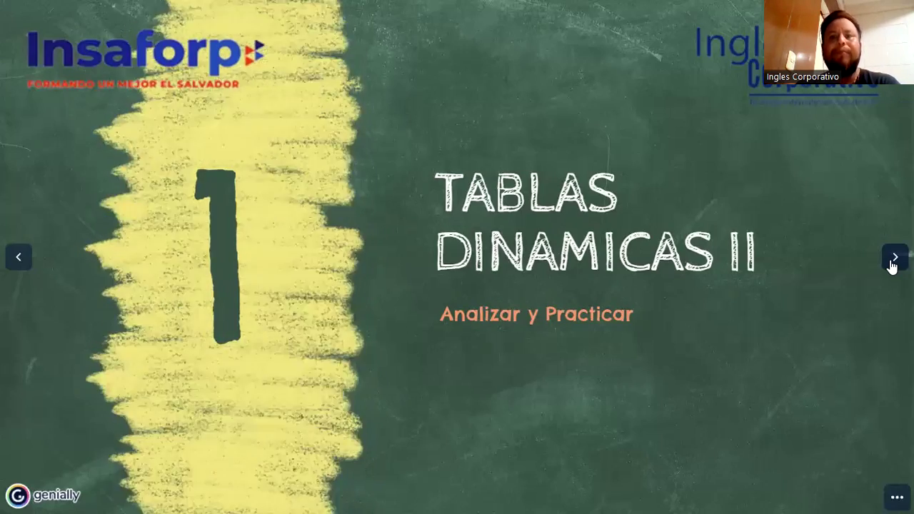
# Advance from the title slide toward slide 2, Objetivo.
pyautogui.click(893, 261)
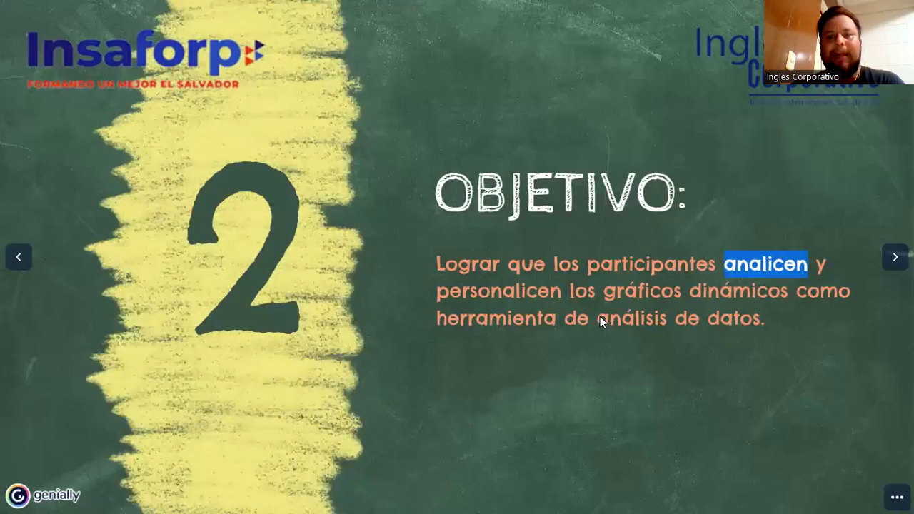
# Highlight the word 'análisis' for emphasis, then advance to slide 3, Teoría.
pyautogui.moveTo(599, 318); pyautogui.dragTo(641, 324)
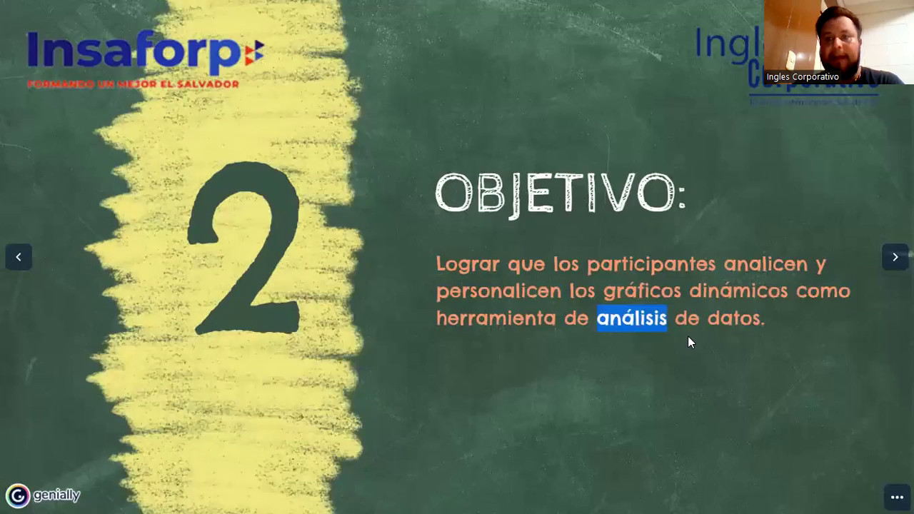
pyautogui.click(687, 342)
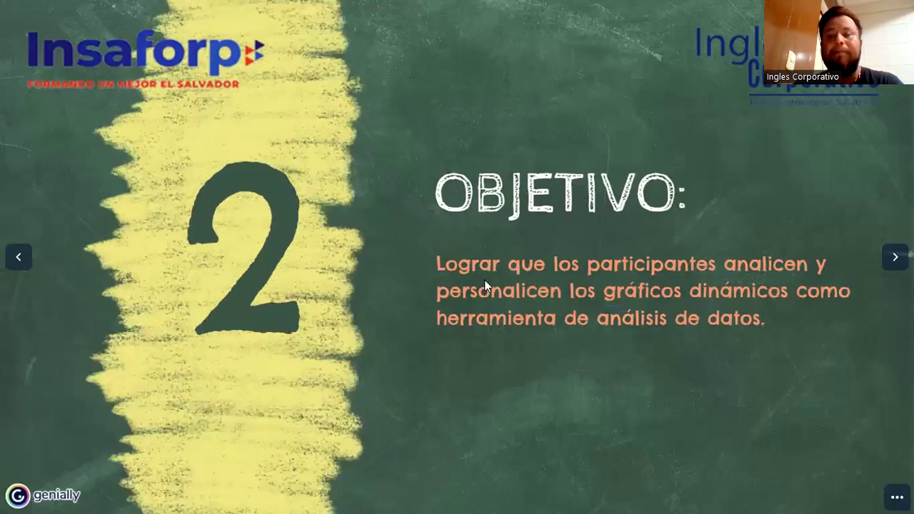
pyautogui.press('Right')
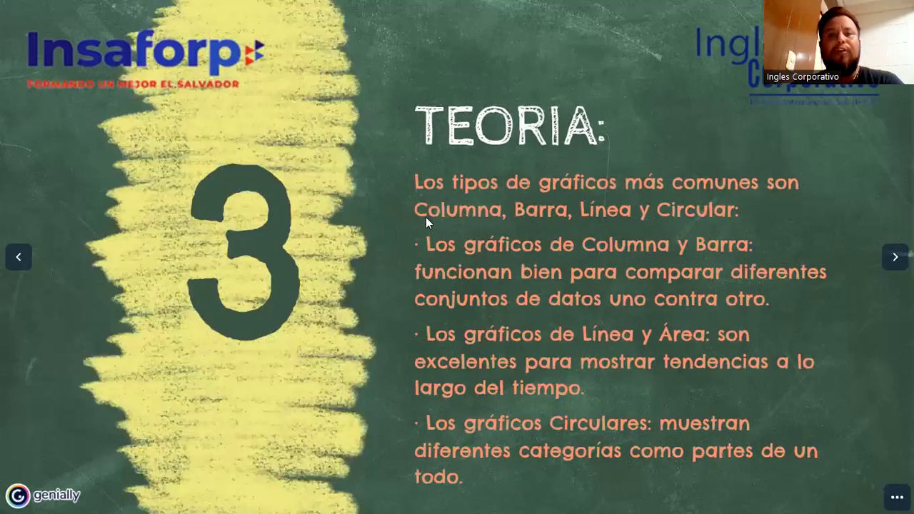
pyautogui.moveTo(414, 212); pyautogui.dragTo(735, 217)
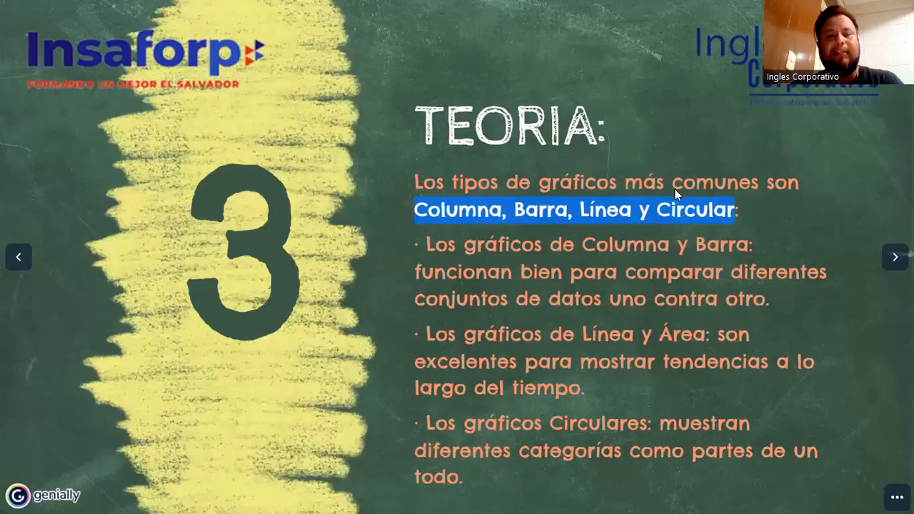
pyautogui.click(653, 219)
pyautogui.moveTo(416, 210); pyautogui.dragTo(733, 216)
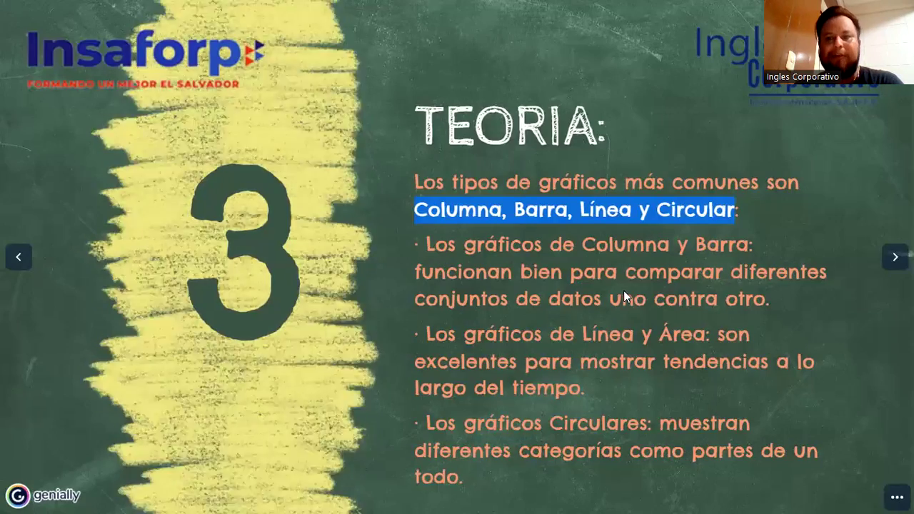
pyautogui.moveTo(626, 272); pyautogui.dragTo(712, 276)
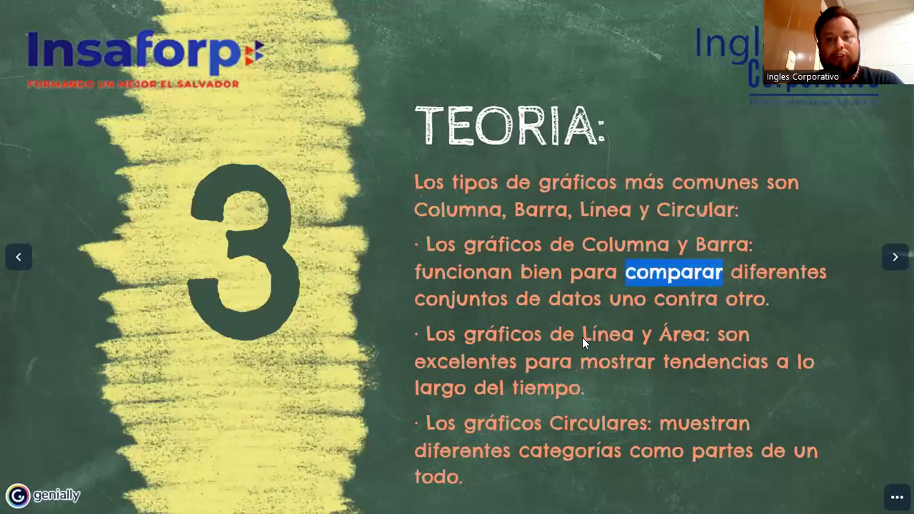
# Highlight 'Línea y Área' and 'mostrar tendencias' on the Teoría slide for emphasis.
pyautogui.moveTo(582, 338); pyautogui.dragTo(630, 338)
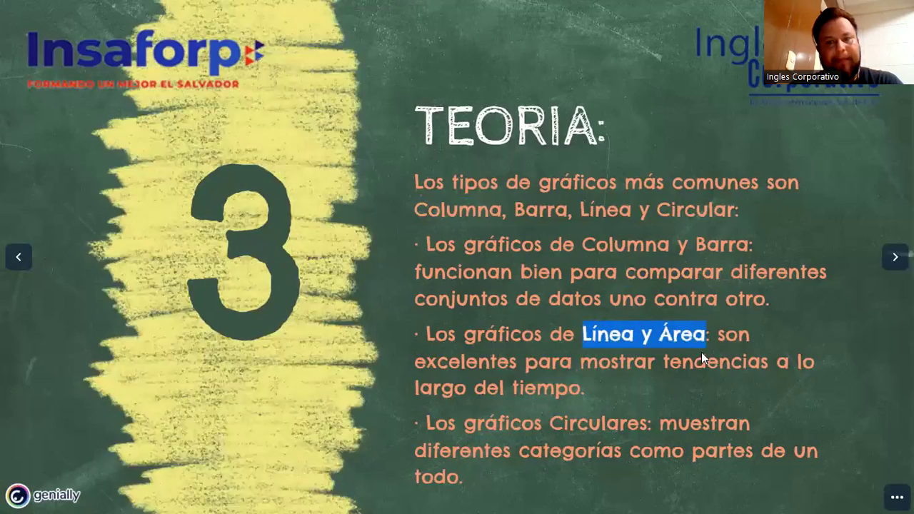
pyautogui.moveTo(583, 366); pyautogui.dragTo(761, 370)
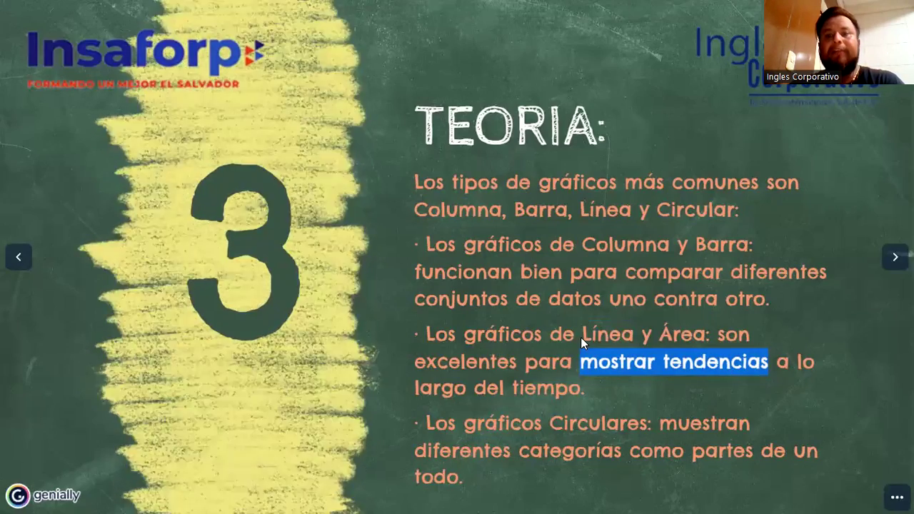
pyautogui.moveTo(581, 336); pyautogui.dragTo(608, 341)
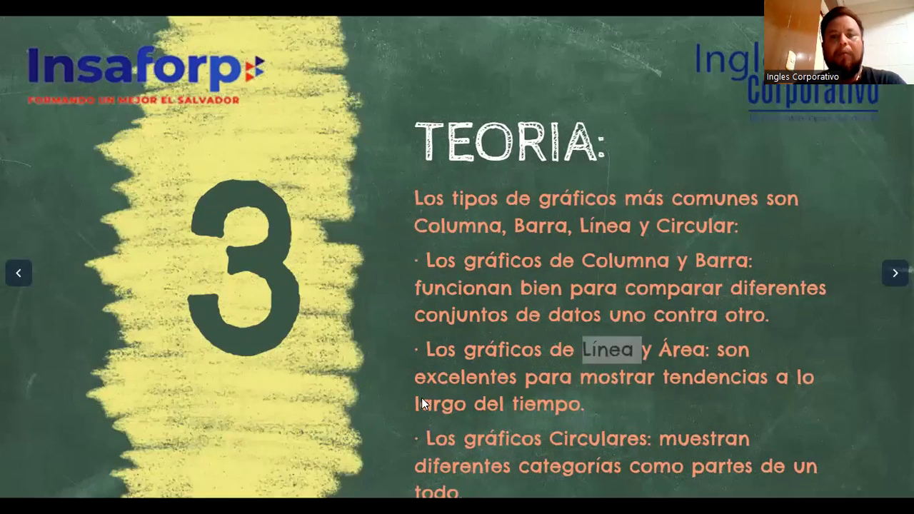
pyautogui.click(422, 381)
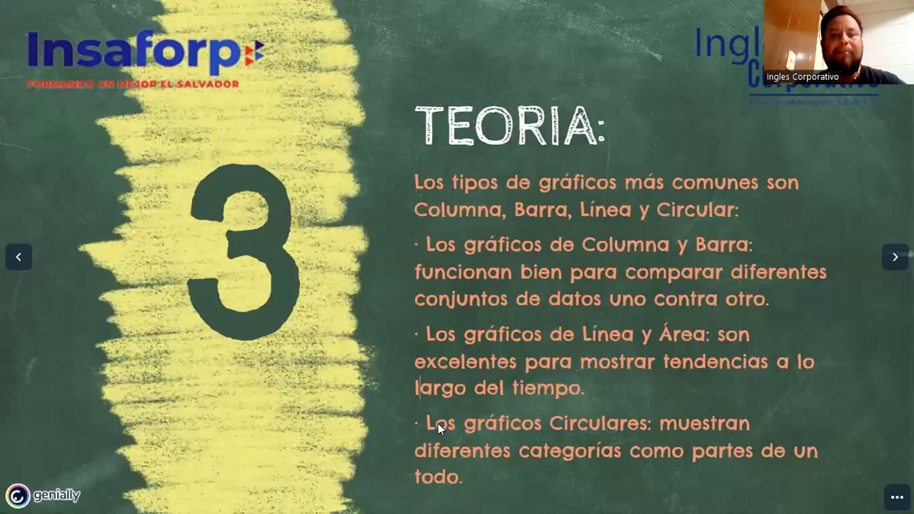
# Highlight 'categorías', then advance to the Modificar un Gráfico Dinámico slide.
pyautogui.click(521, 455)
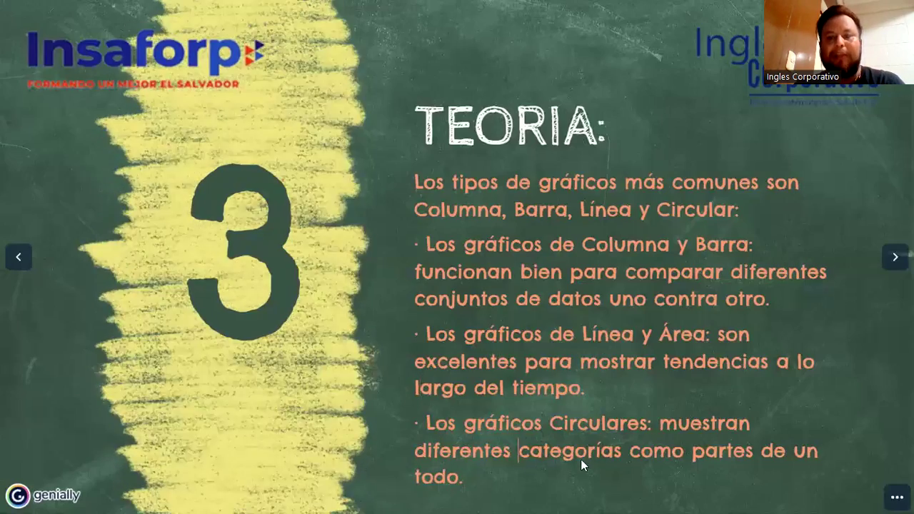
pyautogui.moveTo(581, 460); pyautogui.dragTo(616, 460)
pyautogui.click(630, 452)
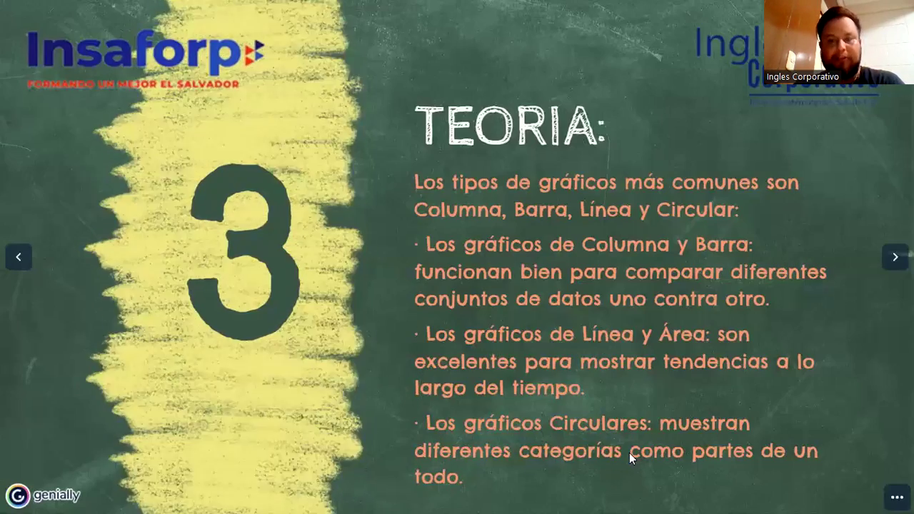
pyautogui.click(901, 256)
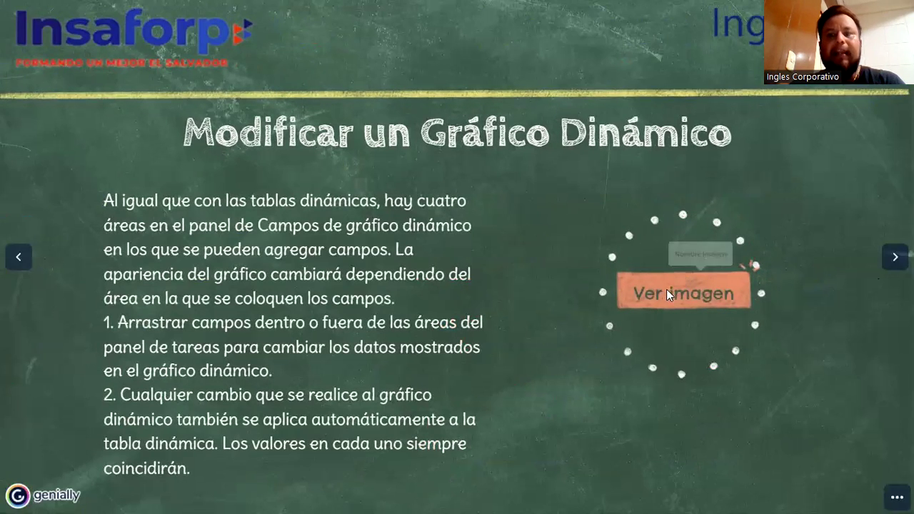
pyautogui.click(667, 292)
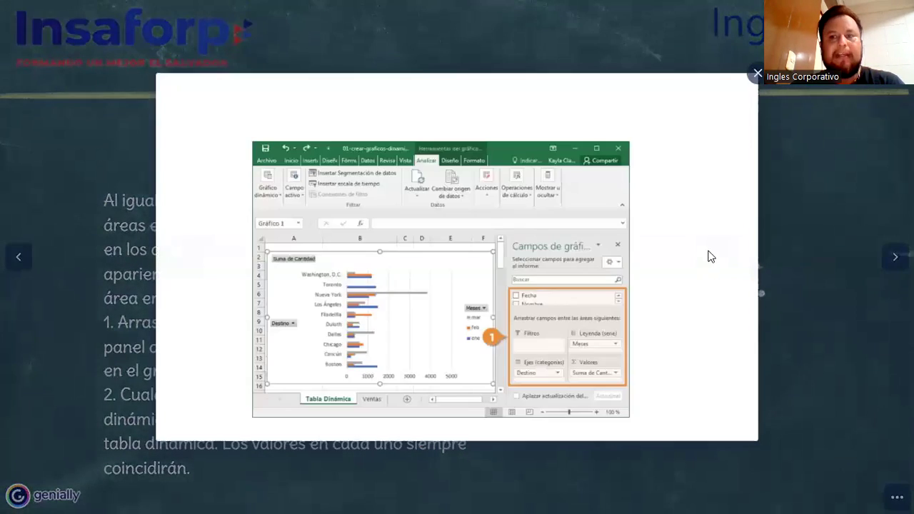
pyautogui.click(757, 75)
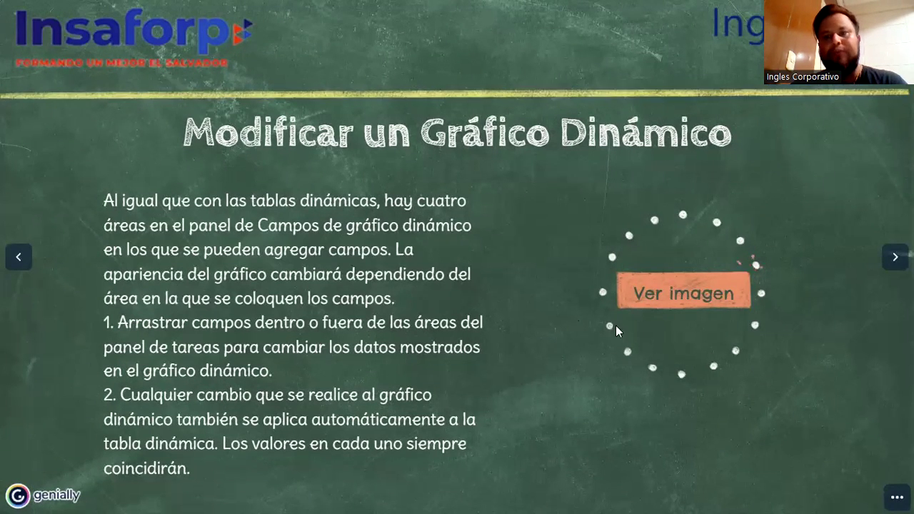
# Enlarge the Ver imagen example showing the pivot chart and its fields pane.
pyautogui.click(679, 291)
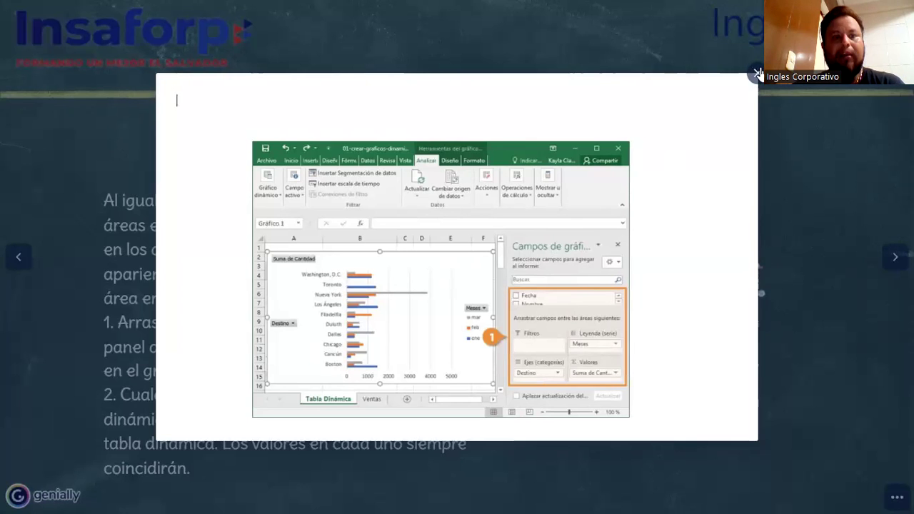
# Review the enlarged pivot chart image a few times, close it, and advance the slides.
pyautogui.click(251, 310)
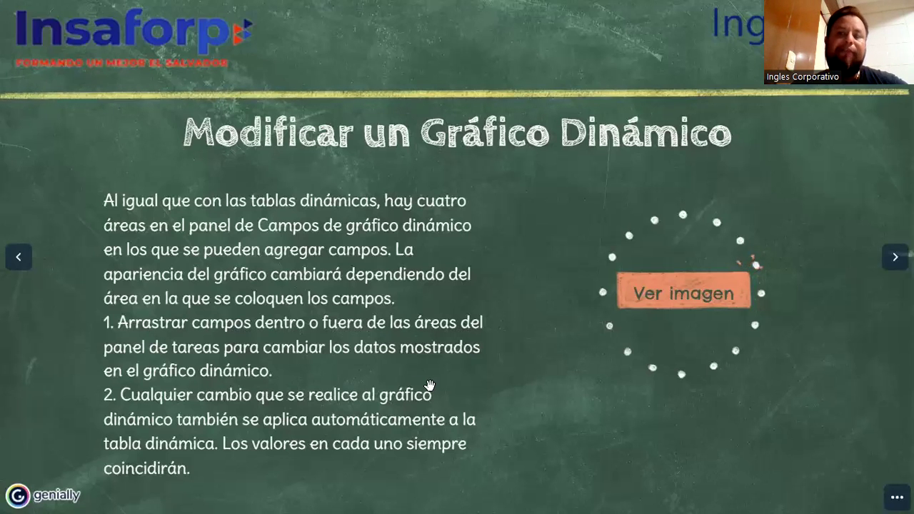
pyautogui.click(641, 295)
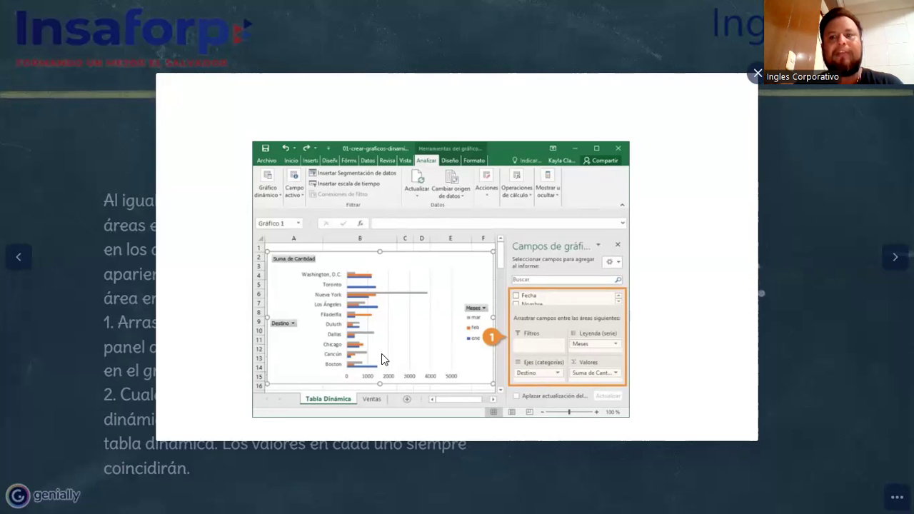
pyautogui.click(849, 357)
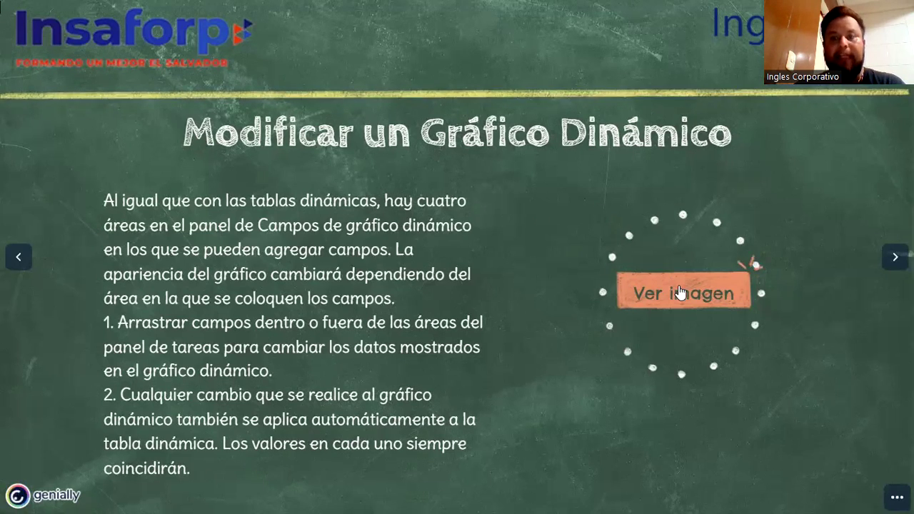
pyautogui.click(679, 299)
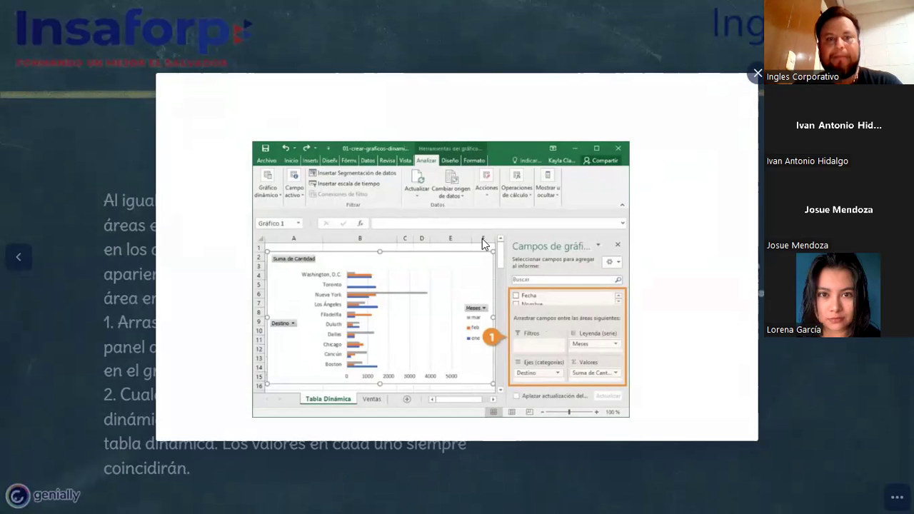
pyautogui.click(757, 74)
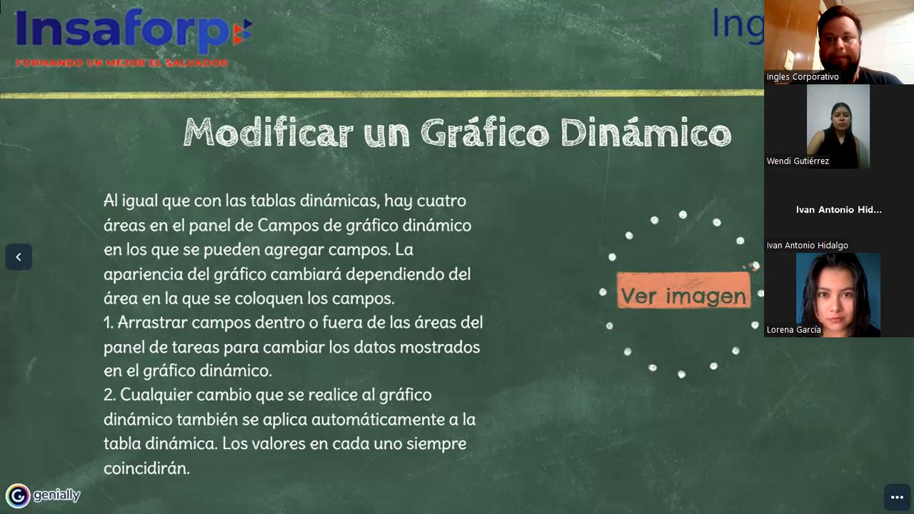
pyautogui.press('Right')
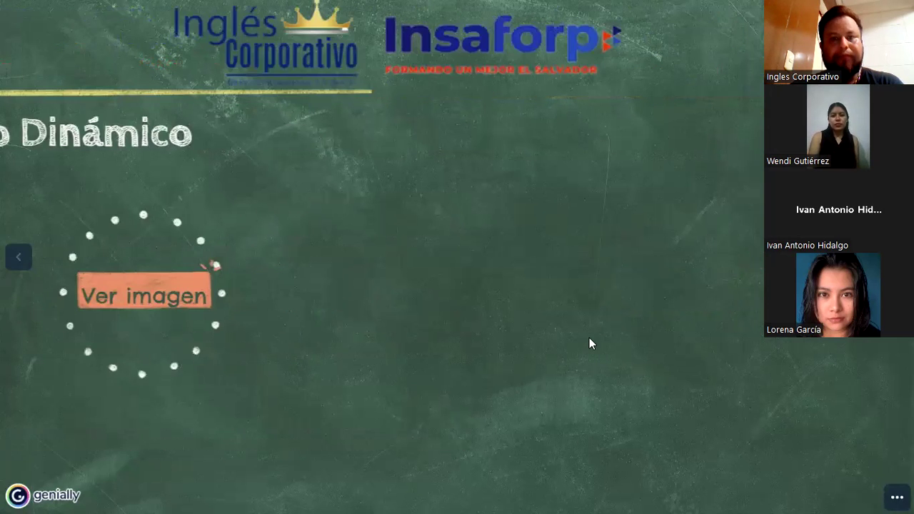
# Advance to the DEMOSTRACIÓN 04 slide.
pyautogui.press('Right')
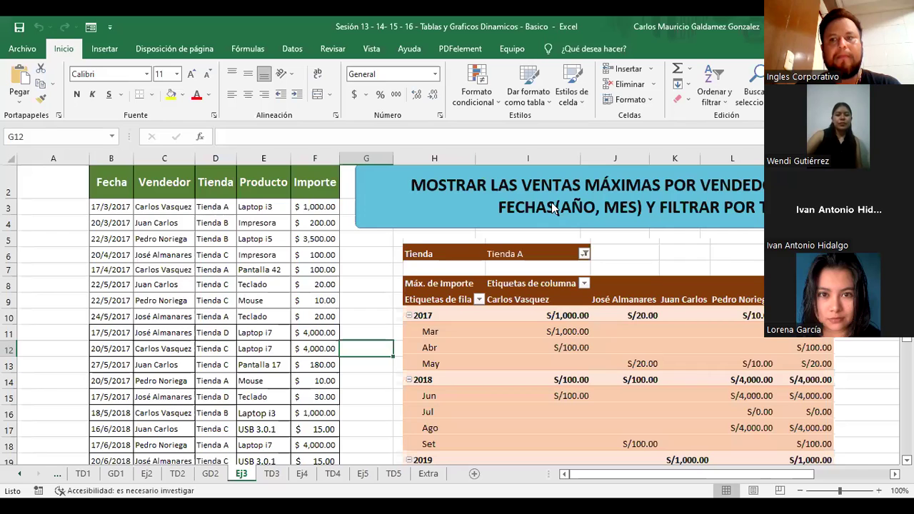
pyautogui.click(464, 202)
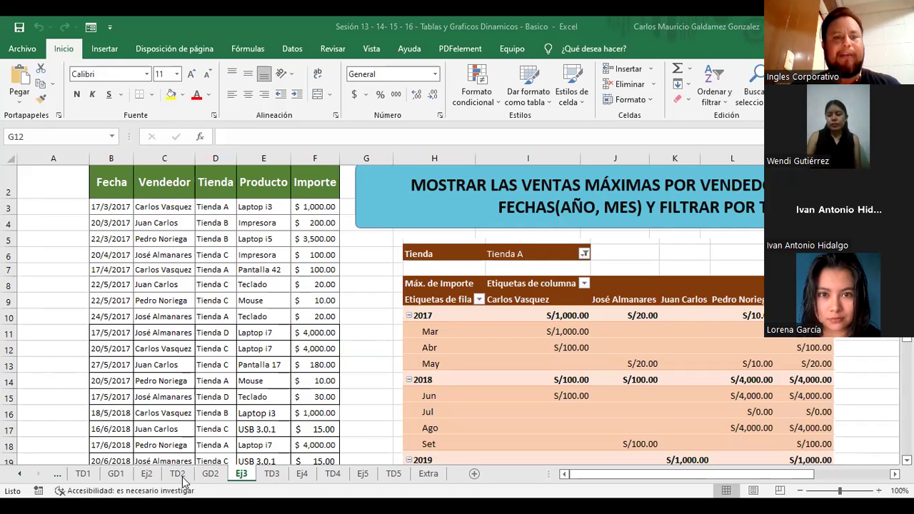
# Browse the GD1 and GD2 chart sheets and the Ej3 sales sheet, selecting Tienda D.
pyautogui.click(126, 485)
pyautogui.click(116, 475)
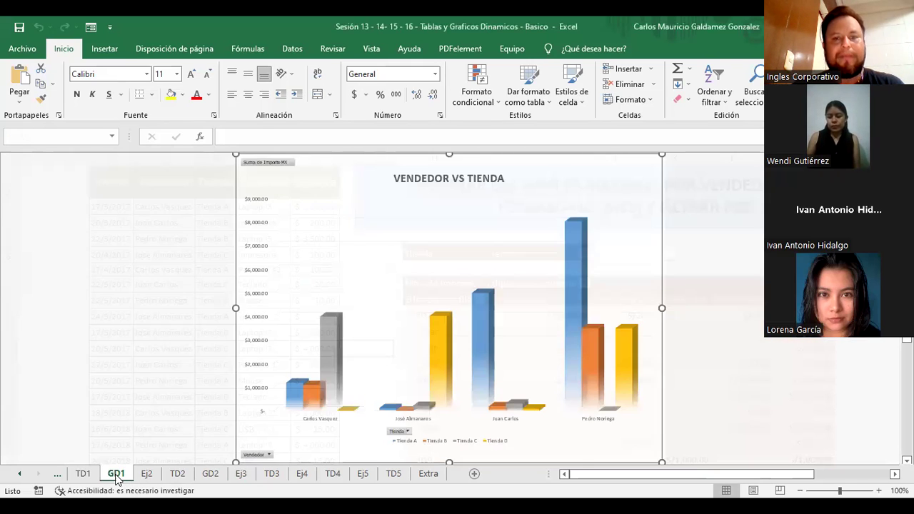
pyautogui.click(211, 477)
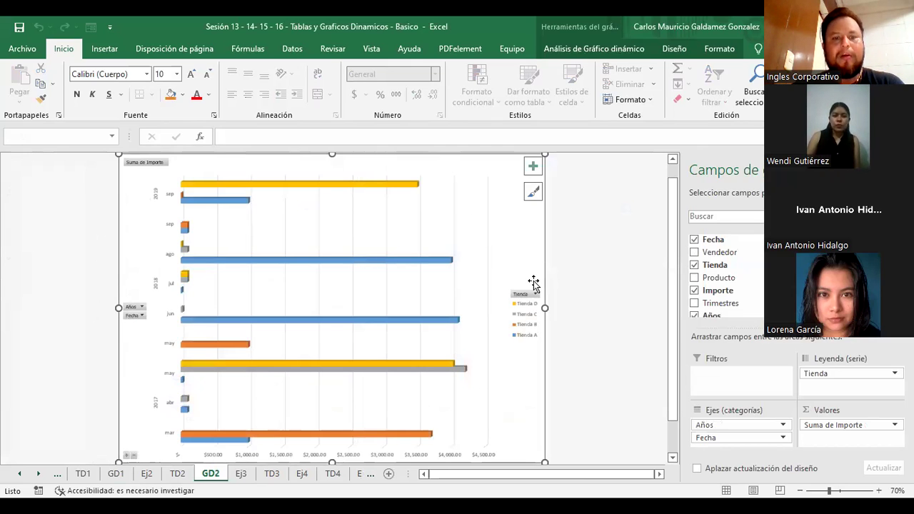
pyautogui.click(242, 474)
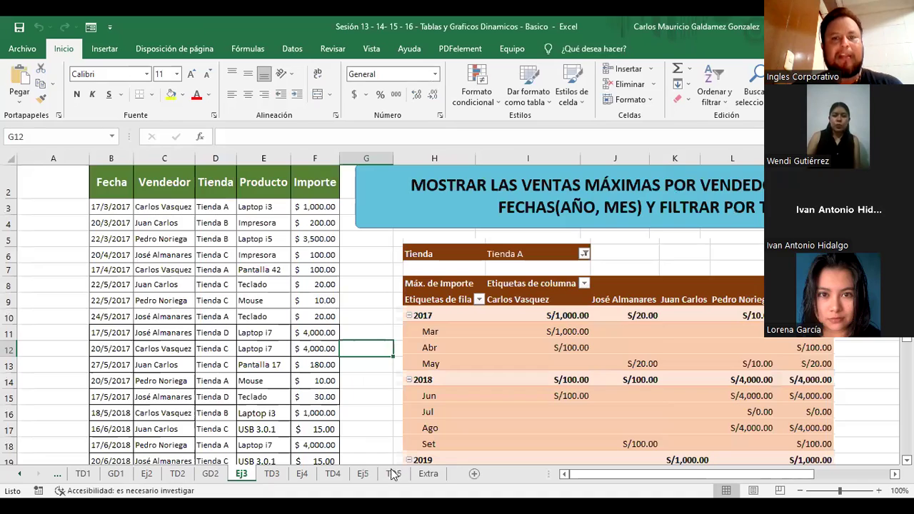
pyautogui.click(213, 332)
pyautogui.scroll(-2, 213, 332)
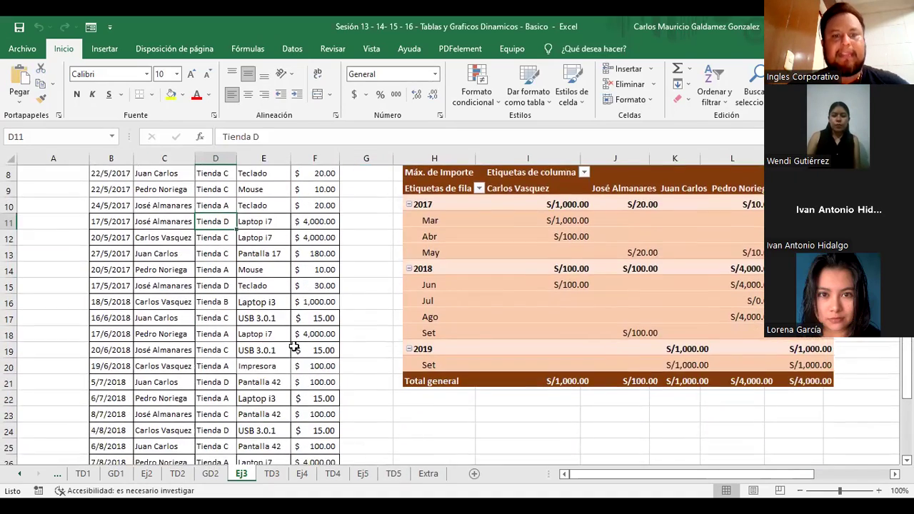
pyautogui.scroll(3, 292, 346)
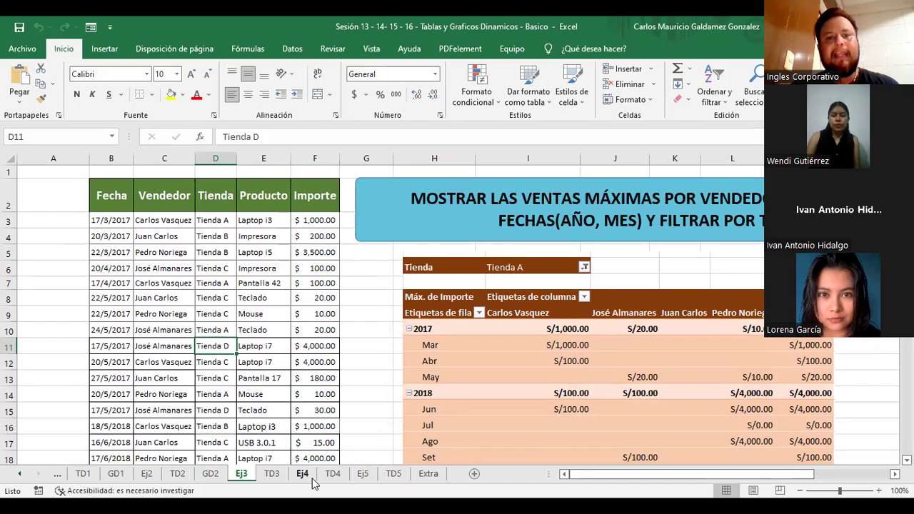
# Open the TD3 pivot table and inspect a seller's maximum of 100 for 2017 abr.
pyautogui.click(271, 480)
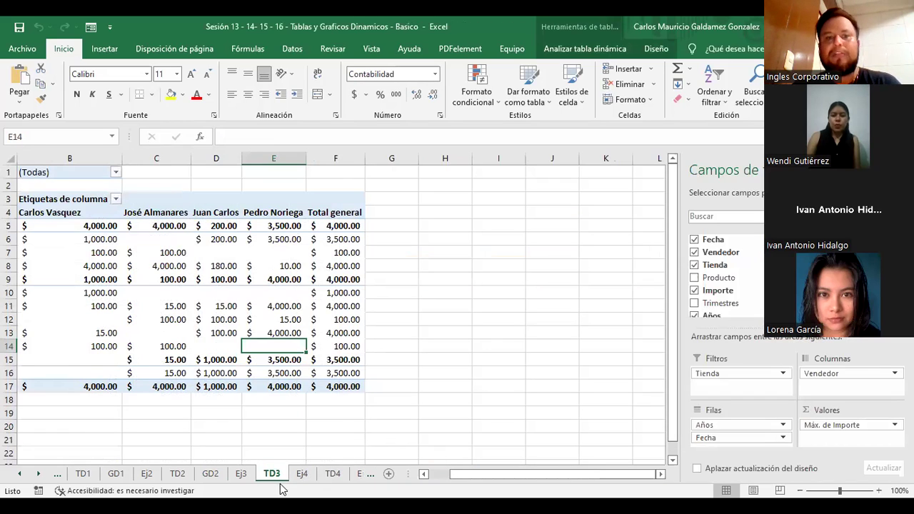
pyautogui.click(302, 480)
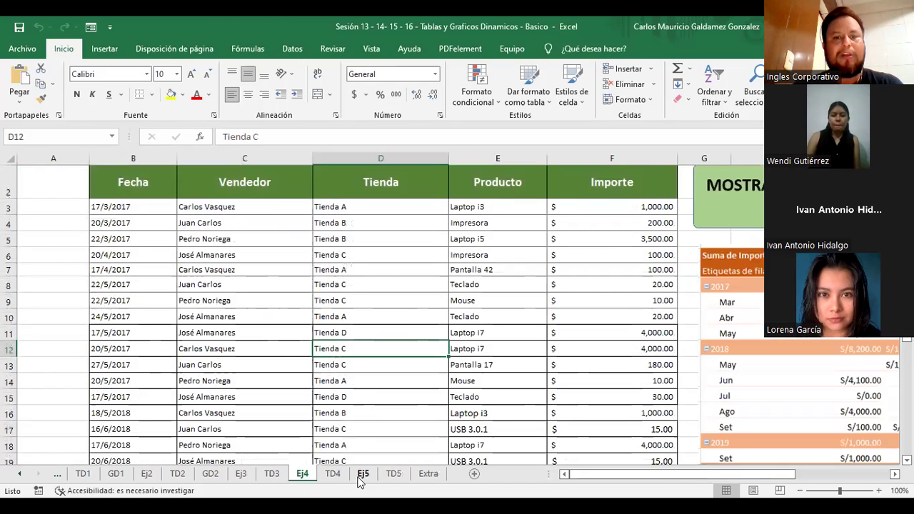
pyautogui.click(272, 475)
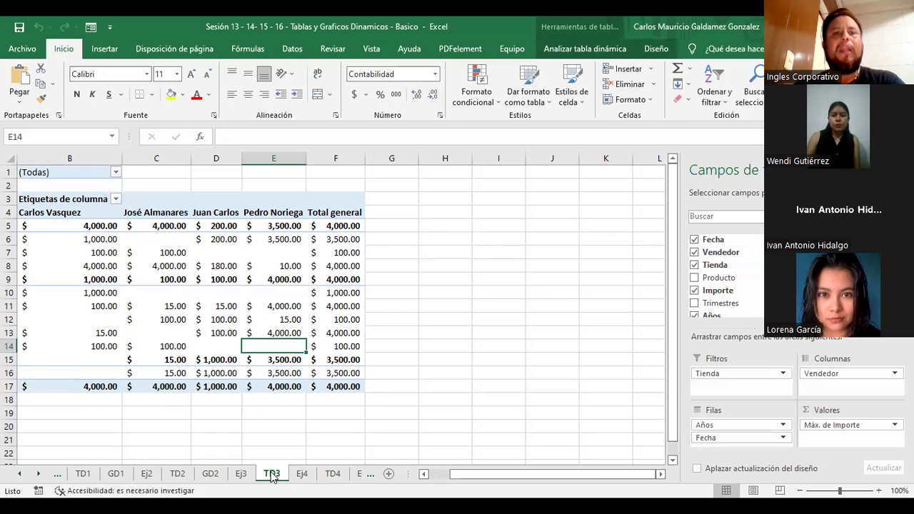
pyautogui.click(112, 253)
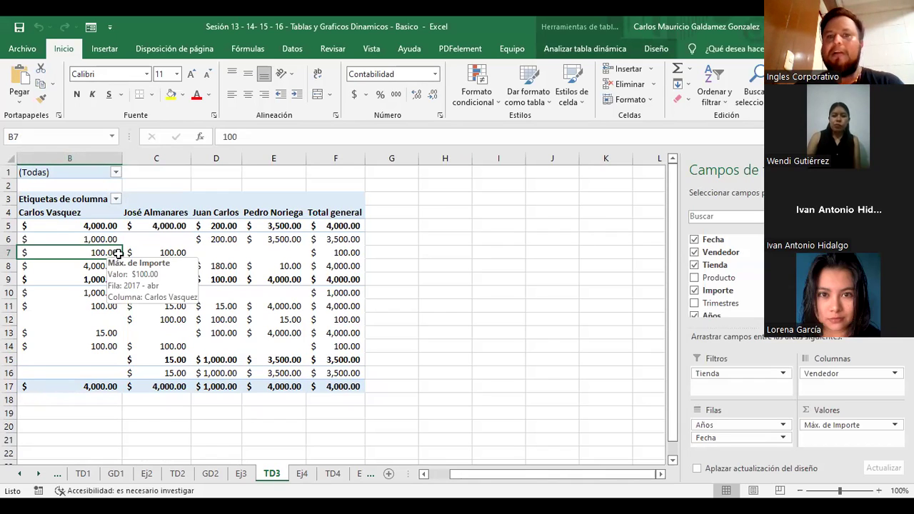
pyautogui.click(454, 305)
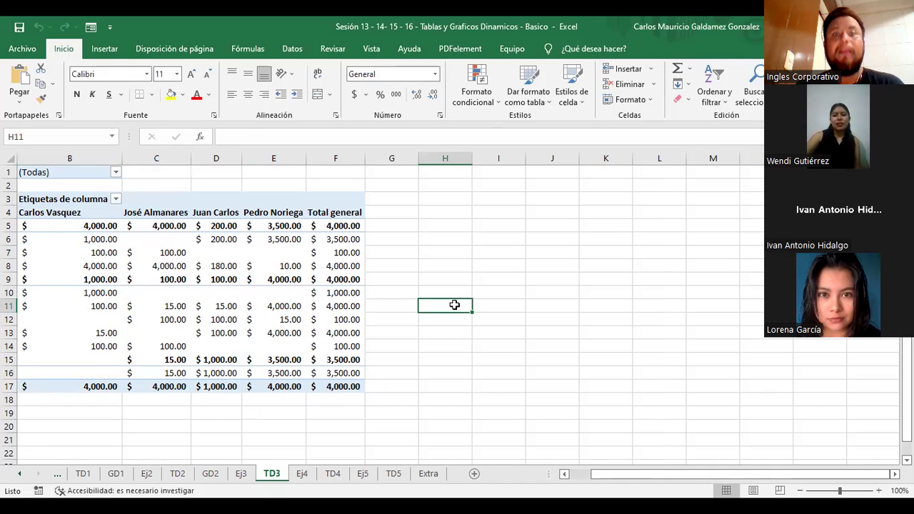
pyautogui.click(249, 480)
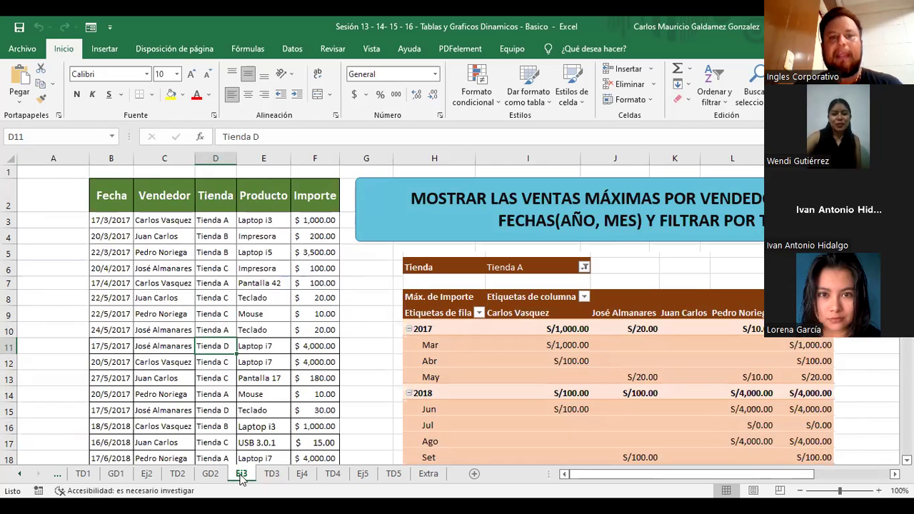
pyautogui.moveTo(176, 240); pyautogui.dragTo(249, 373)
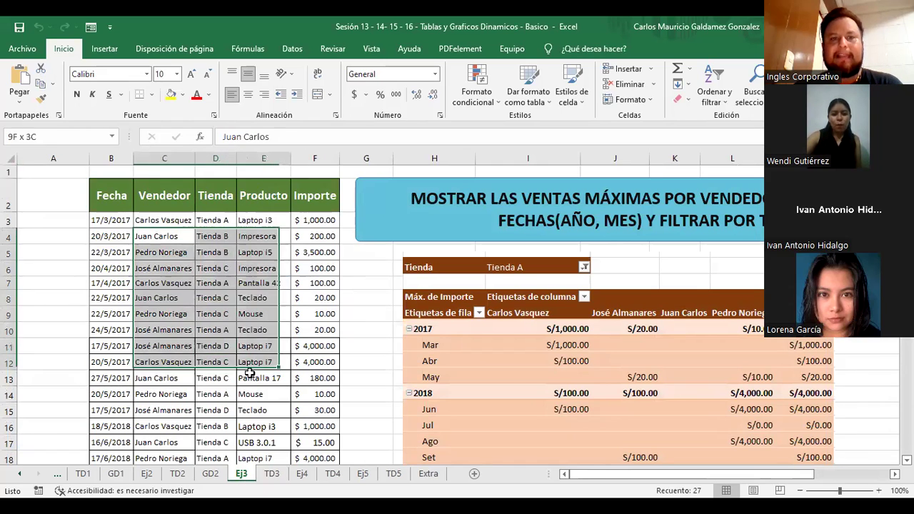
pyautogui.click(271, 473)
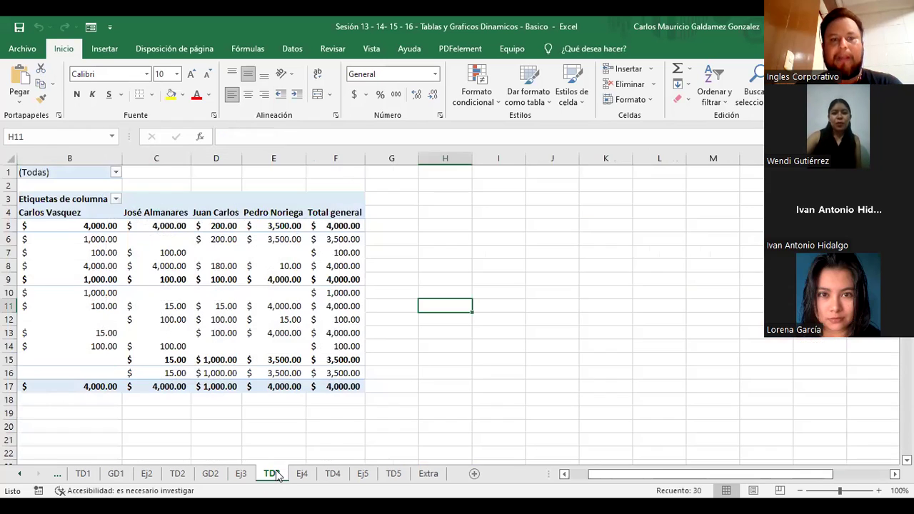
pyautogui.click(219, 292)
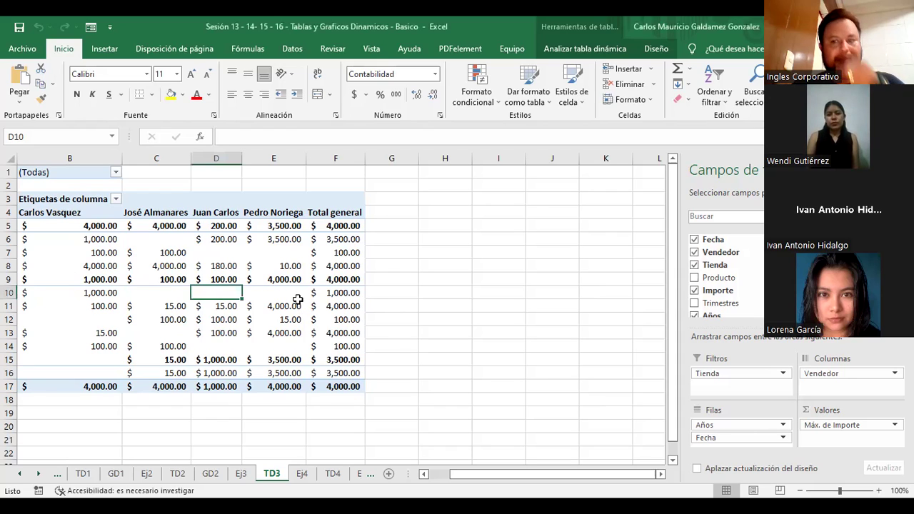
pyautogui.click(213, 279)
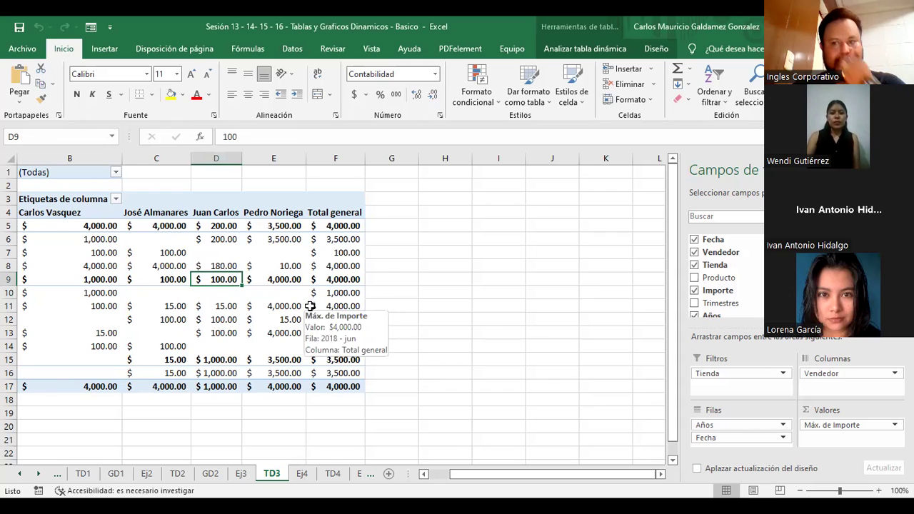
# From Insertar, start a Gráfico dinámico based on the TD3 pivot table.
pyautogui.click(105, 48)
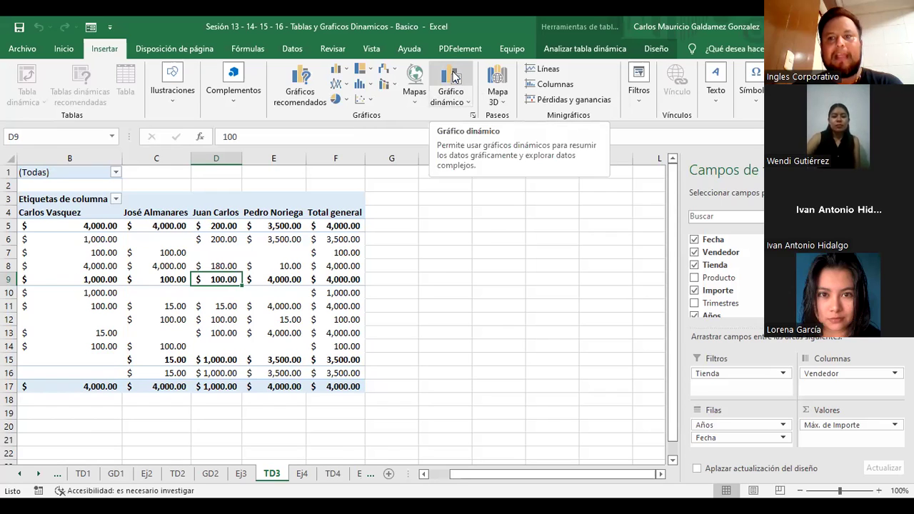
pyautogui.click(453, 77)
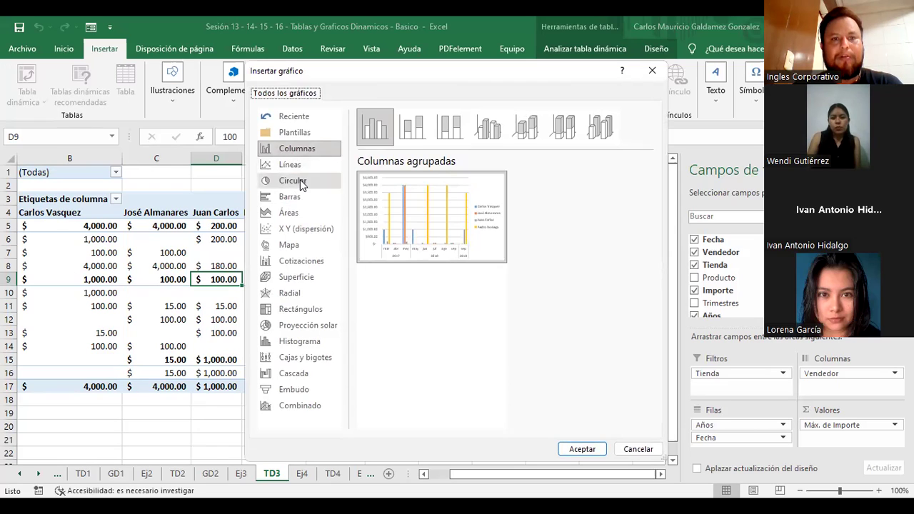
# Compare pie, column, scatter and stacked/3D area previews, then choose the plain Áreas chart.
pyautogui.click(300, 180)
pyautogui.click(292, 150)
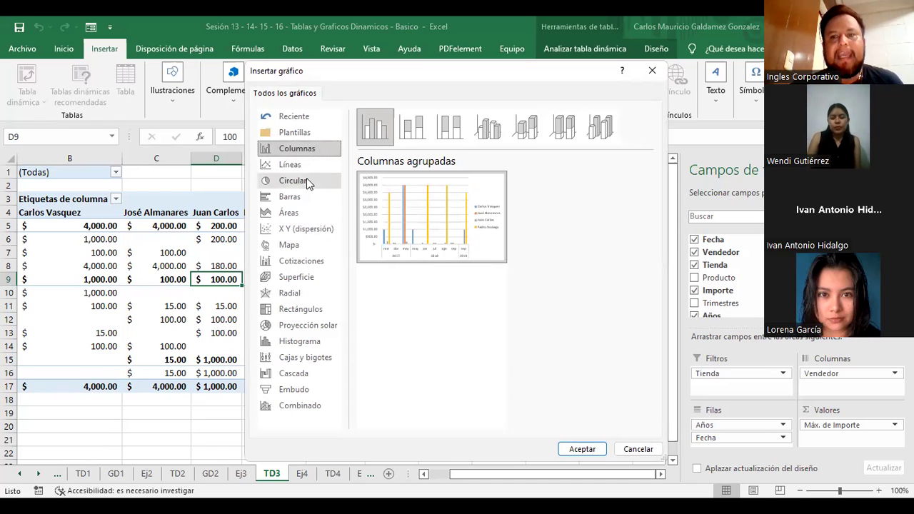
pyautogui.click(300, 227)
pyautogui.click(289, 213)
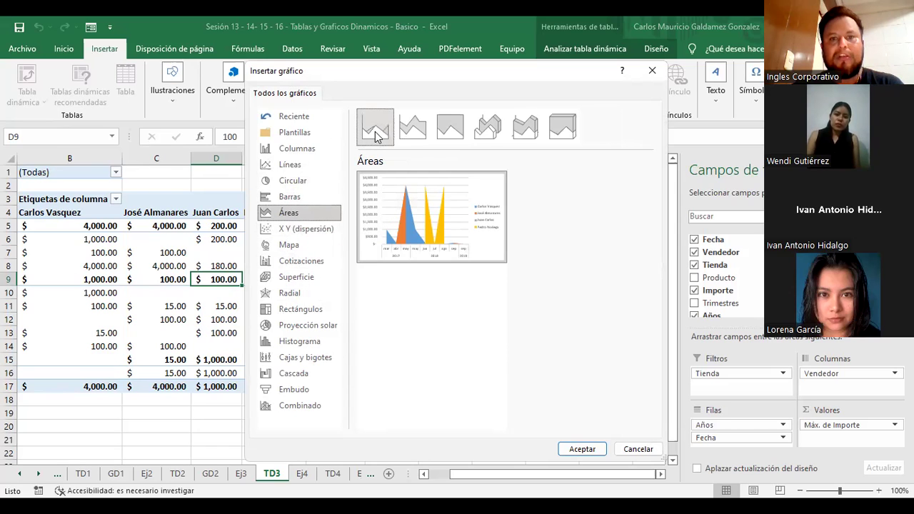
pyautogui.click(412, 136)
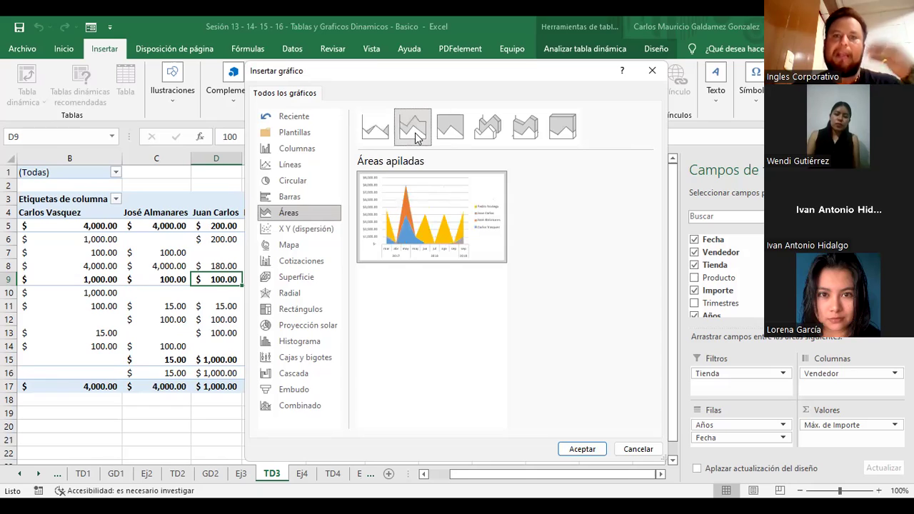
pyautogui.click(451, 136)
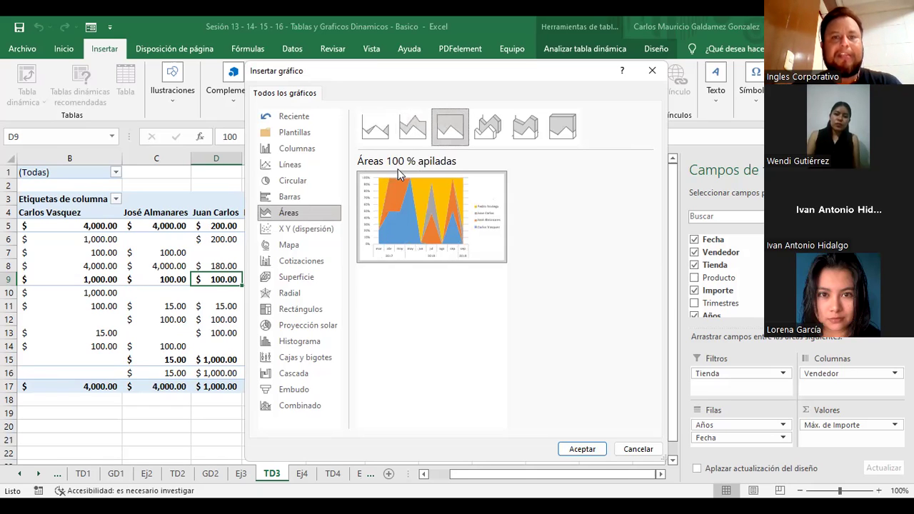
pyautogui.click(486, 135)
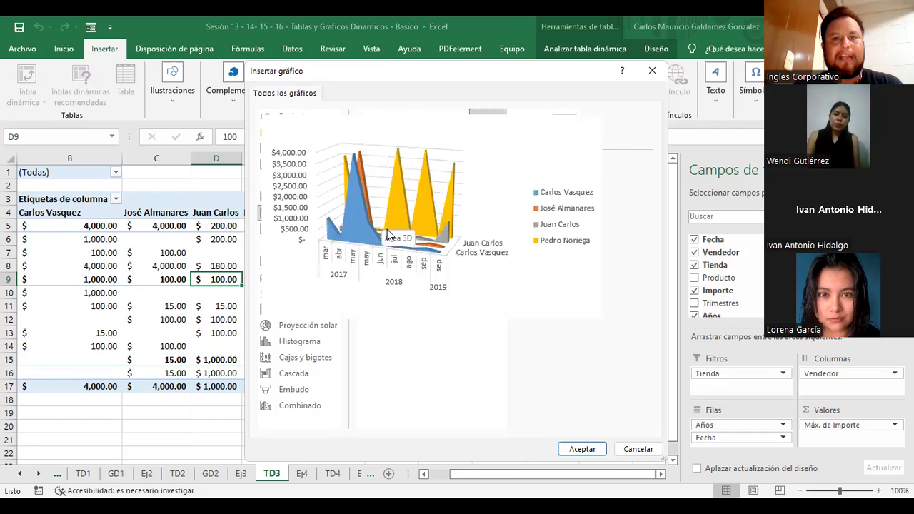
pyautogui.click(524, 135)
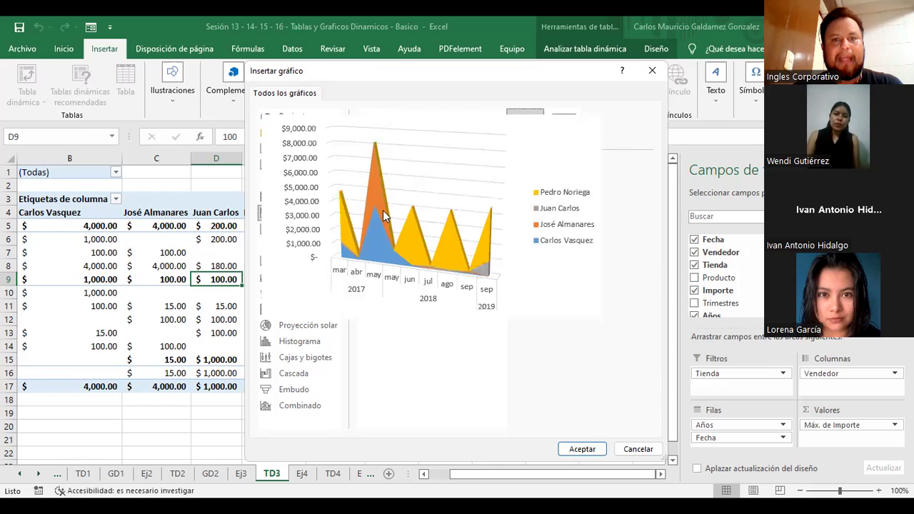
pyautogui.click(563, 127)
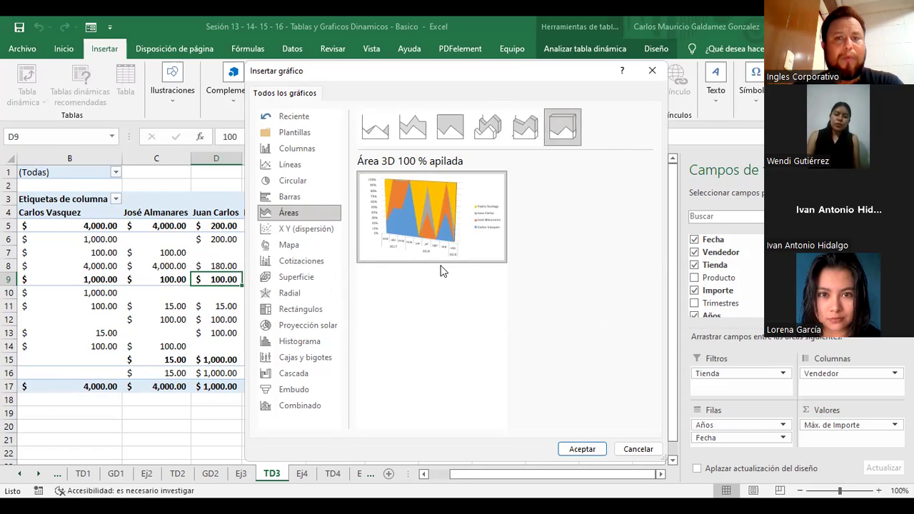
pyautogui.click(391, 133)
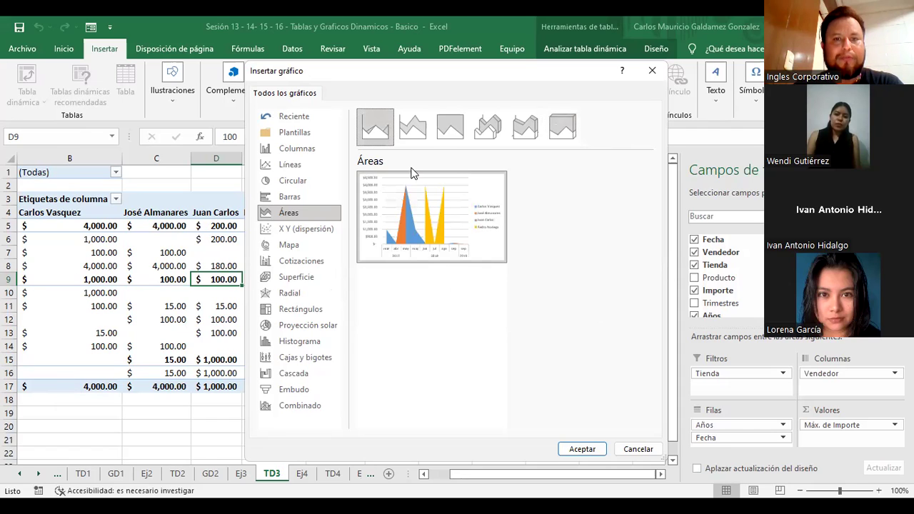
pyautogui.moveTo(432, 217)
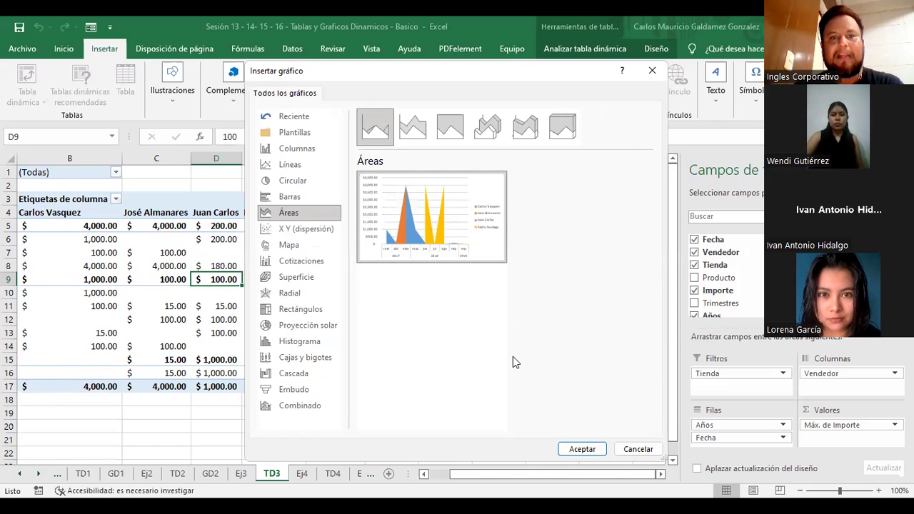
# Insert the area pivot chart and drag it to the right, beside the TD3 pivot table.
pyautogui.click(590, 451)
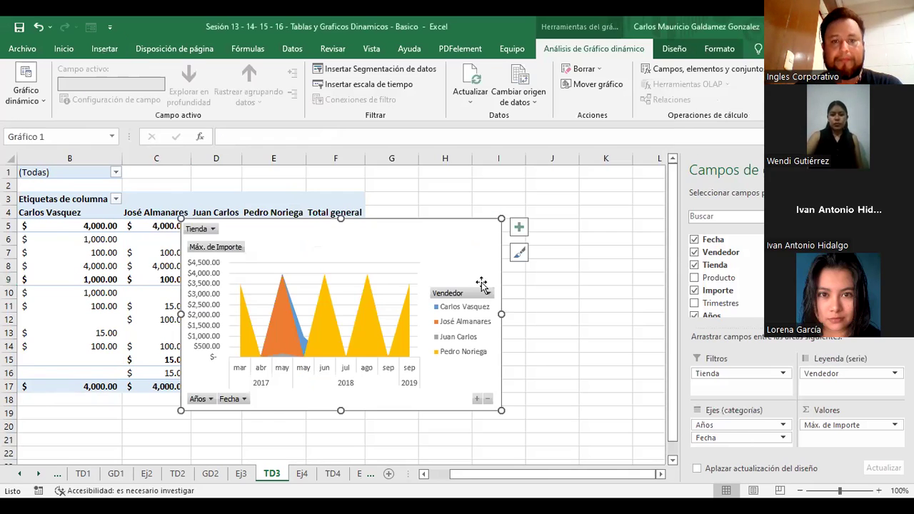
pyautogui.moveTo(261, 254); pyautogui.dragTo(397, 231)
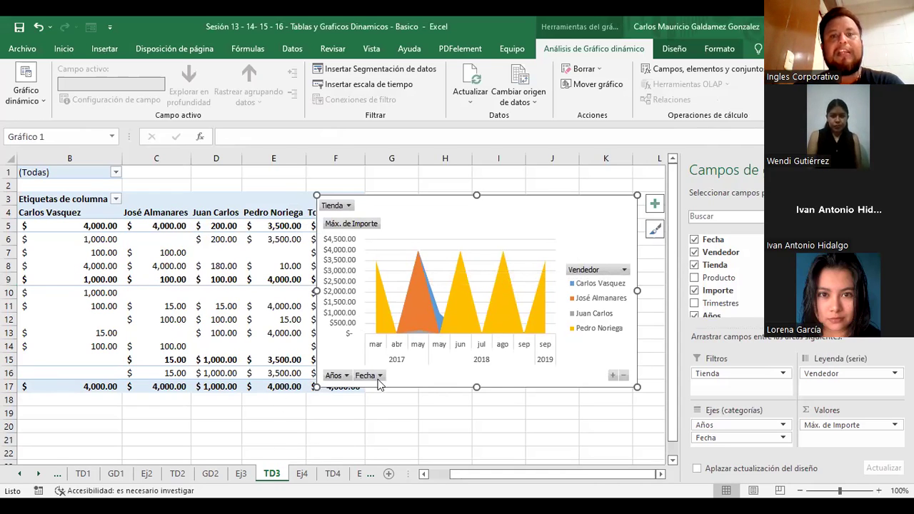
pyautogui.click(669, 51)
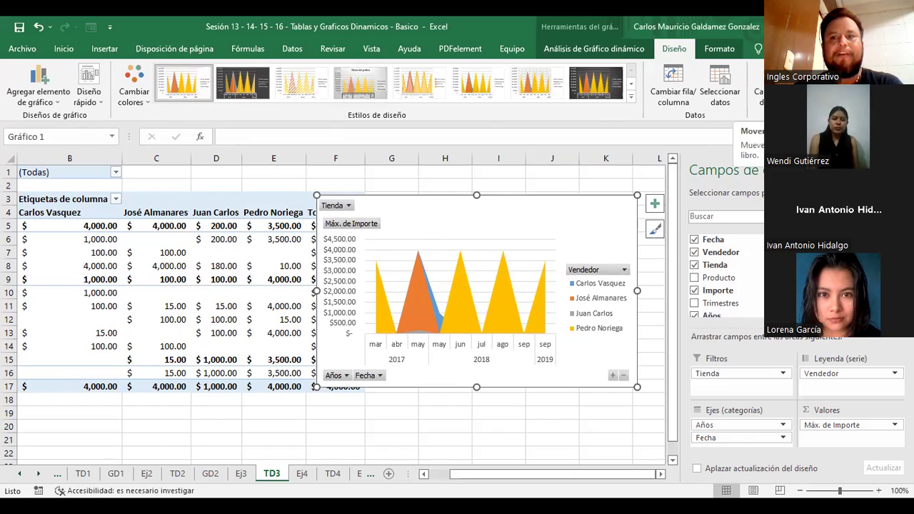
# Move the chart to a new sheet, replacing the suggested Gráfico2 name with GD3.
pyautogui.click(391, 330)
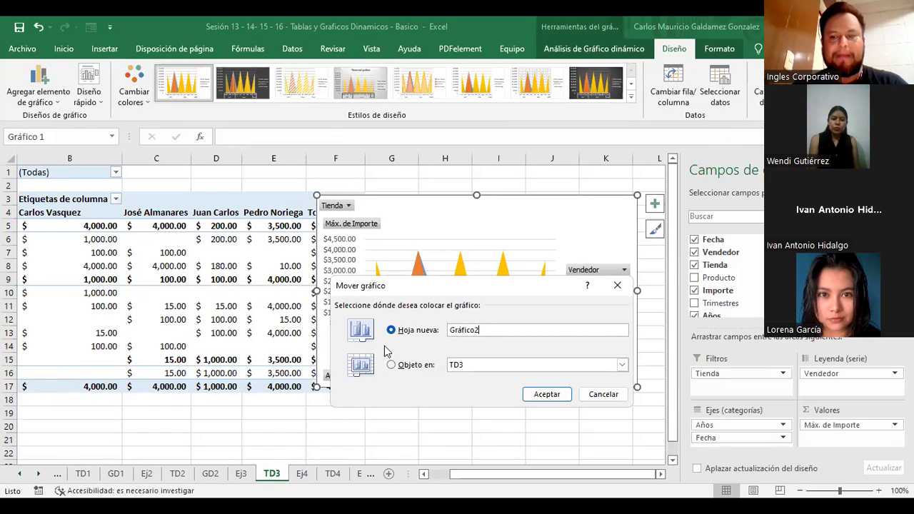
pyautogui.press('BackSpace')
pyautogui.press('BackSpace')
pyautogui.press('BackSpace')
pyautogui.press('BackSpace')
pyautogui.press('BackSpace')
pyautogui.press('BackSpace')
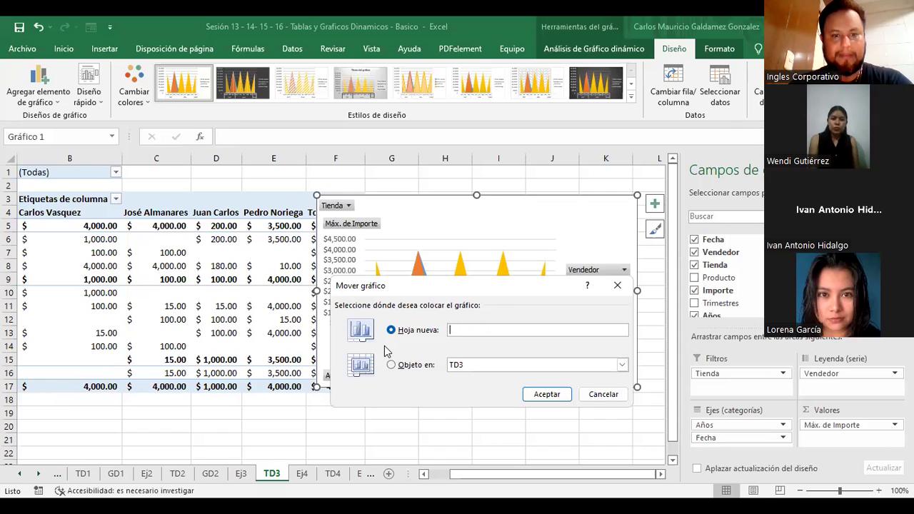
pyautogui.write('GD')
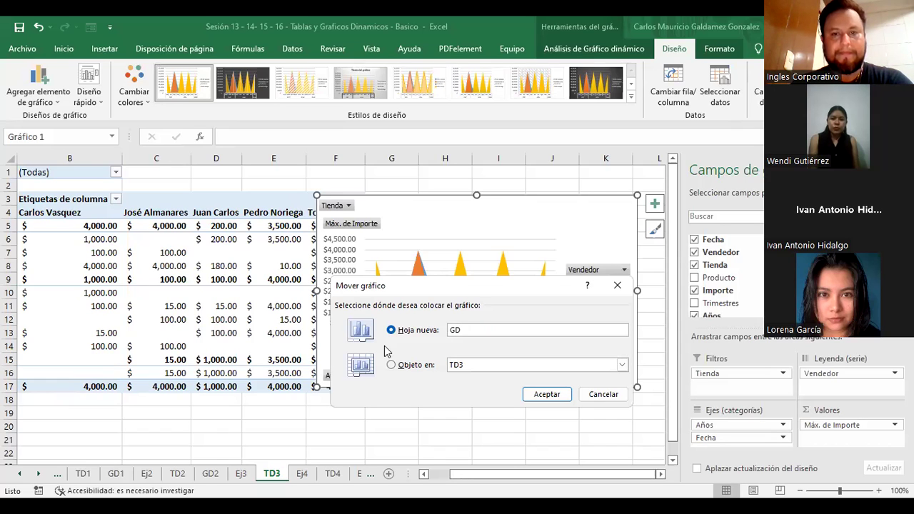
pyautogui.write('3')
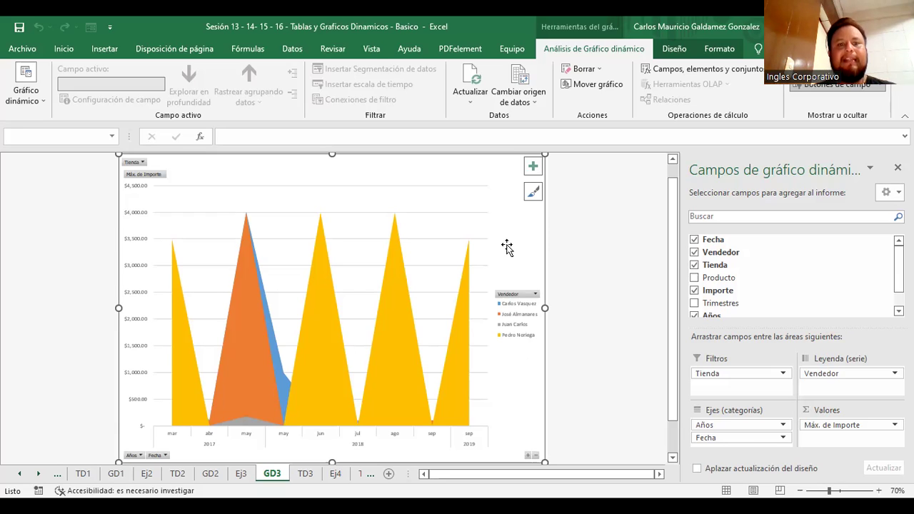
# Collapse the ribbon to enlarge the chart view, selecting the yellow series and legend.
pyautogui.click(389, 401)
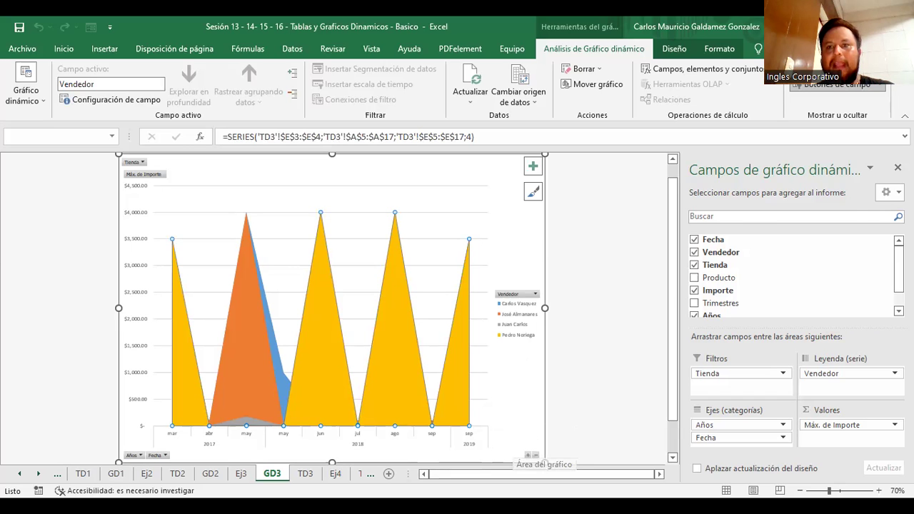
pyautogui.click(905, 115)
pyautogui.keyDown('ctrl'); pyautogui.scroll(1, 824, 157); pyautogui.keyUp('ctrl')
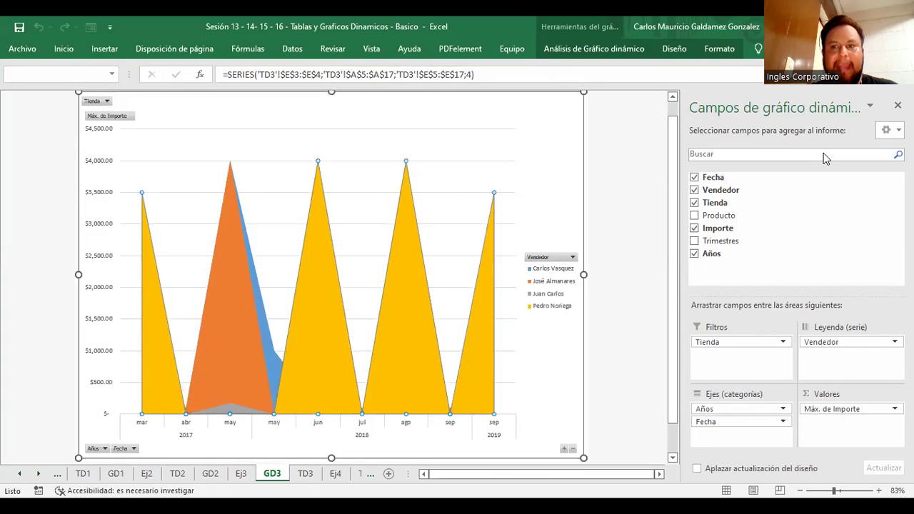
pyautogui.click(549, 312)
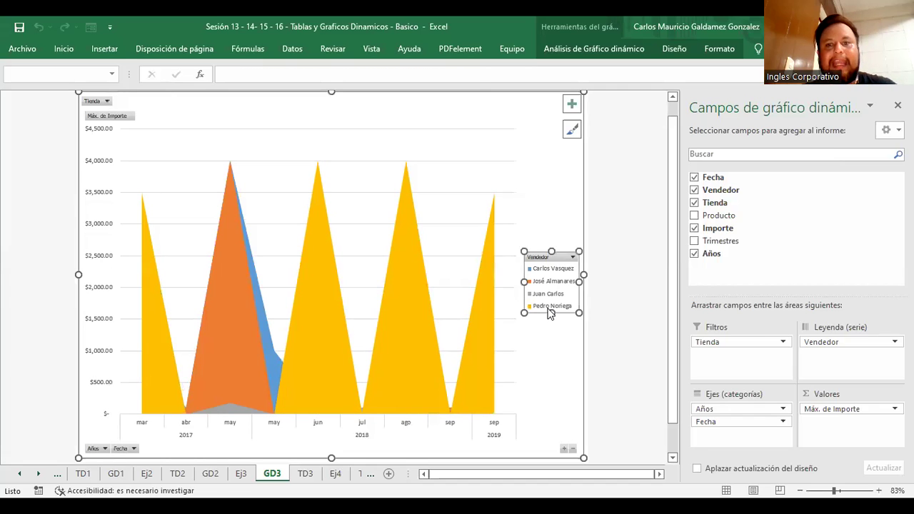
# Reorder the GD3 sheet to sit after TD3, then bring up the TD3 pivot table.
pyautogui.click(243, 475)
pyautogui.click(271, 475)
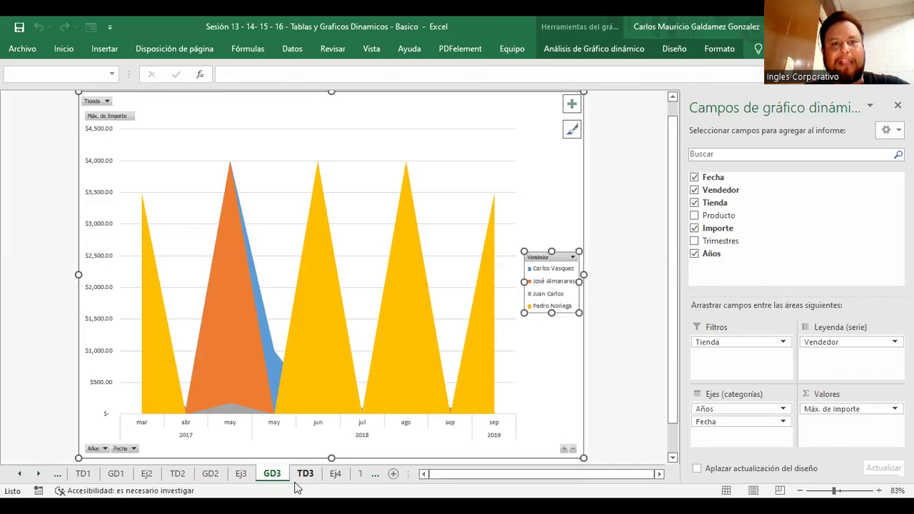
pyautogui.click(305, 474)
pyautogui.moveTo(275, 476); pyautogui.dragTo(323, 479)
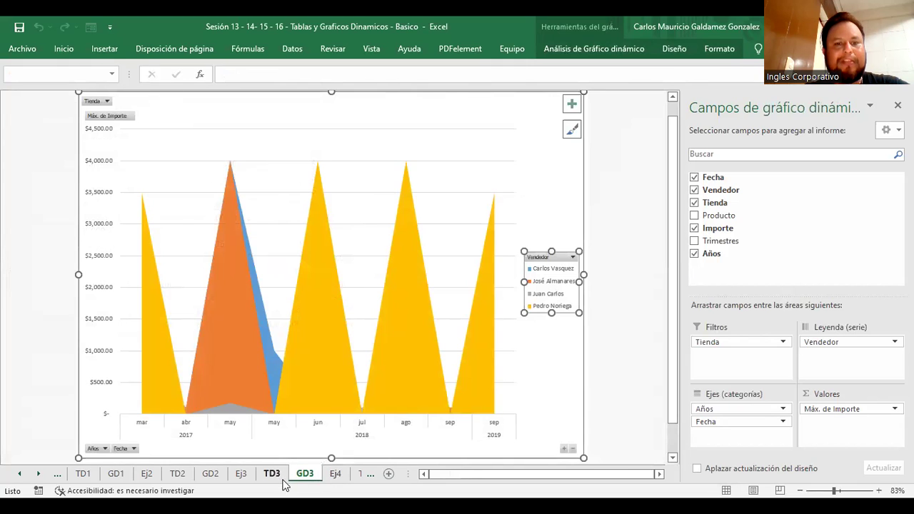
pyautogui.click(273, 475)
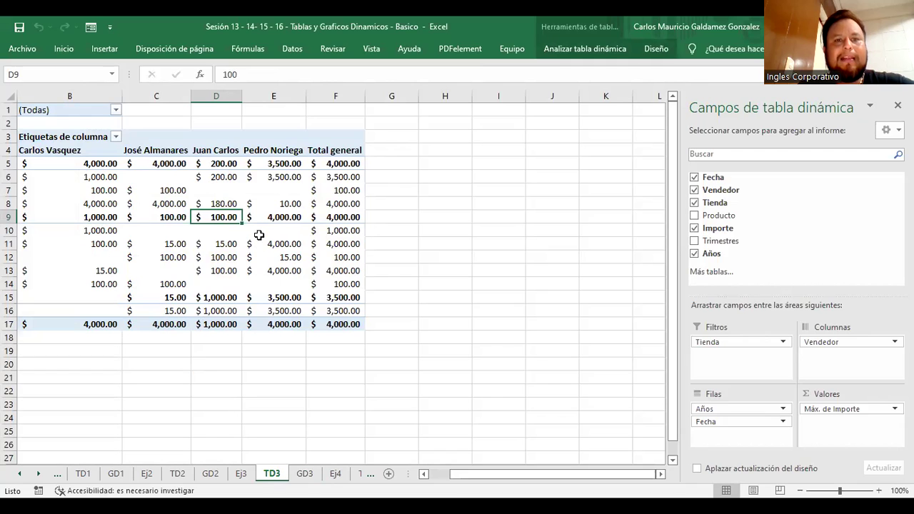
# On TD3, select column E and confirm its status-bar sum is 30025.
pyautogui.click(299, 477)
pyautogui.click(274, 478)
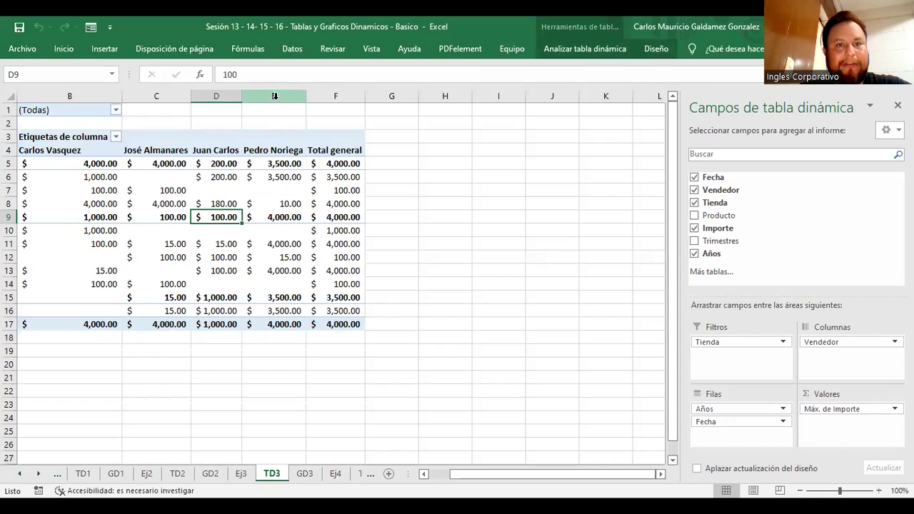
pyautogui.click(274, 100)
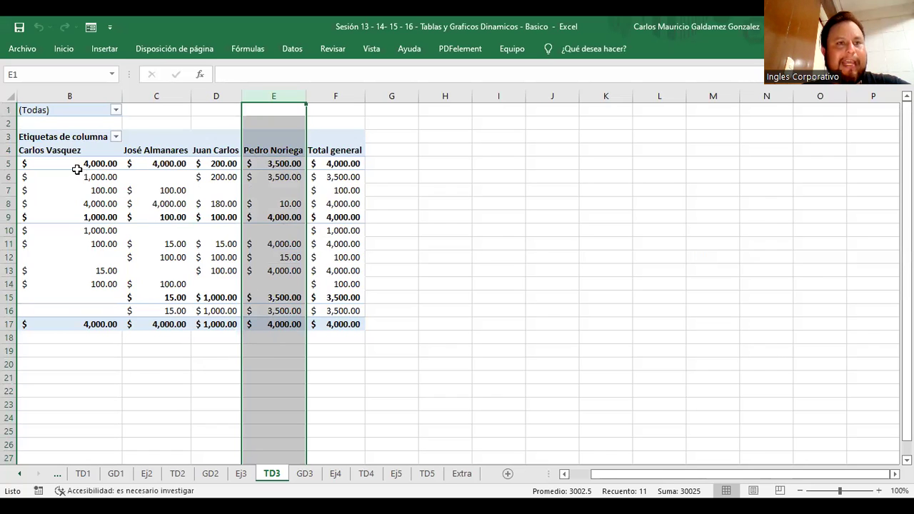
# Return to the GD3 chart and inspect the whole chart and its legend.
pyautogui.click(310, 477)
pyautogui.click(552, 388)
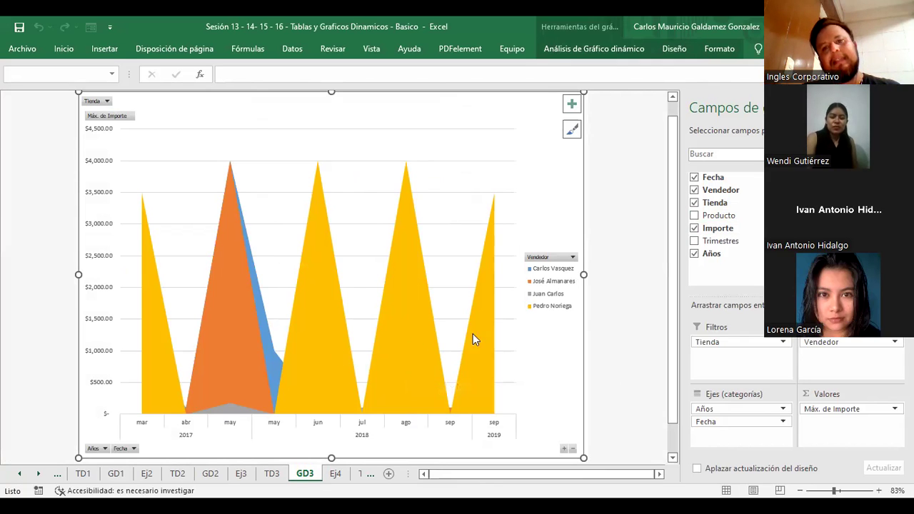
pyautogui.click(550, 309)
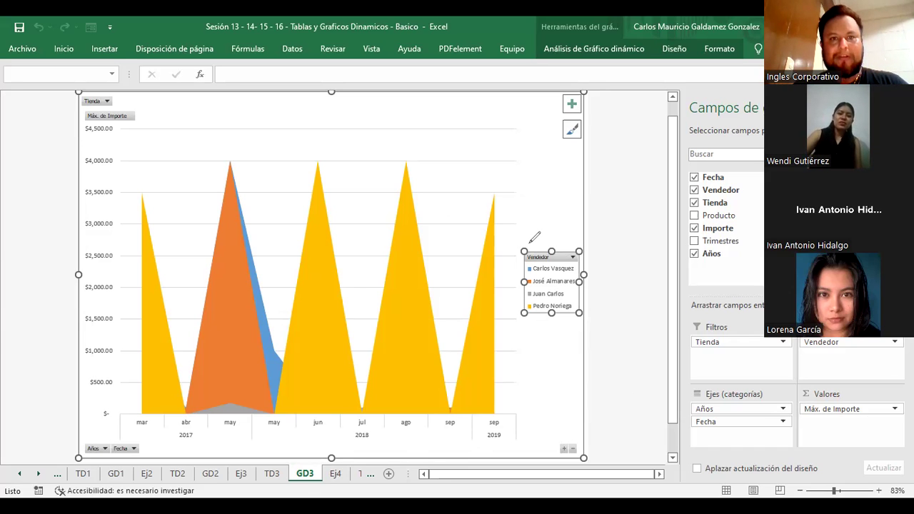
pyautogui.press('Escape')
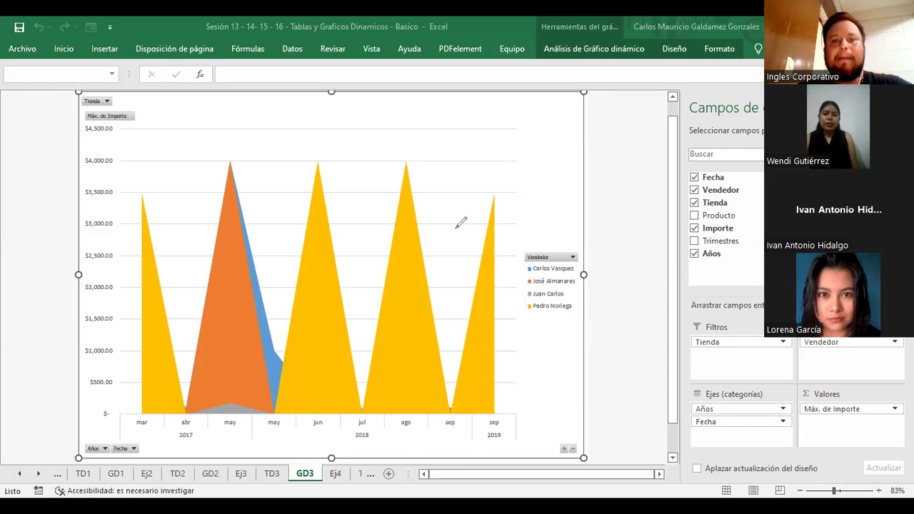
pyautogui.moveTo(522, 301); pyautogui.dragTo(599, 320)
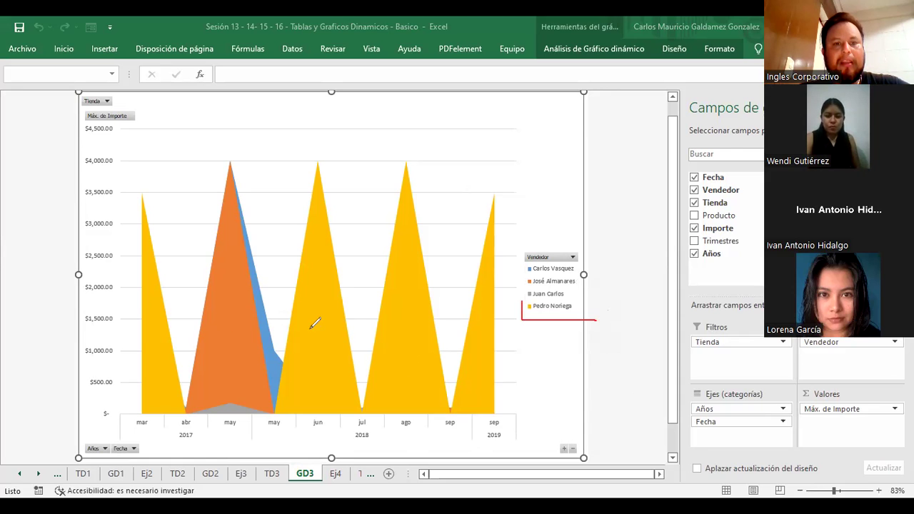
pyautogui.moveTo(150, 325); pyautogui.dragTo(168, 318)
pyautogui.moveTo(312, 332); pyautogui.dragTo(352, 302)
pyautogui.moveTo(407, 328); pyautogui.dragTo(431, 311)
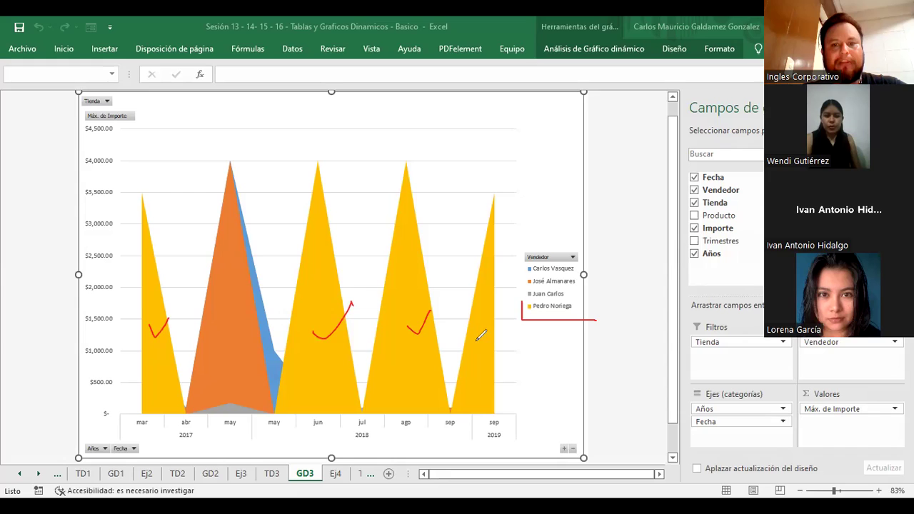
pyautogui.moveTo(479, 332); pyautogui.dragTo(503, 312)
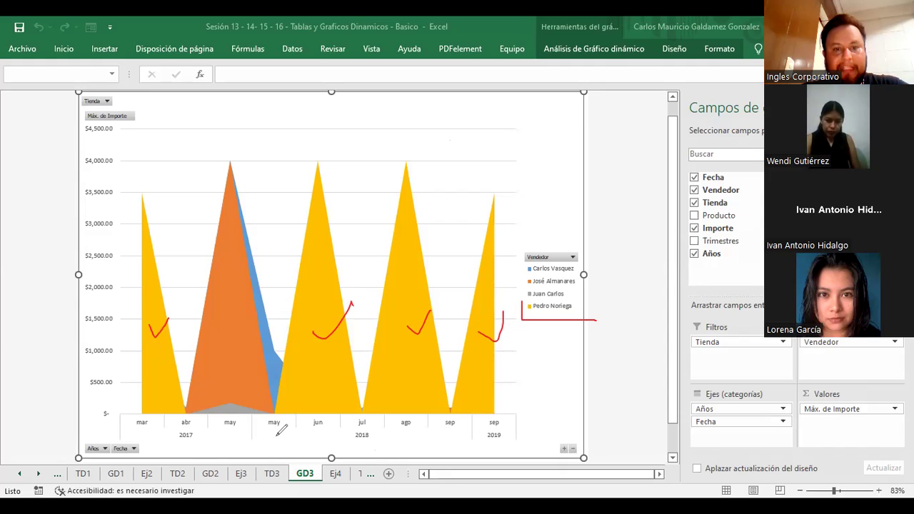
pyautogui.moveTo(275, 434)
pyautogui.mouseDown()
pyautogui.moveTo(464, 443)
pyautogui.moveTo(493, 443)
pyautogui.moveTo(493, 435)
pyautogui.mouseUp()
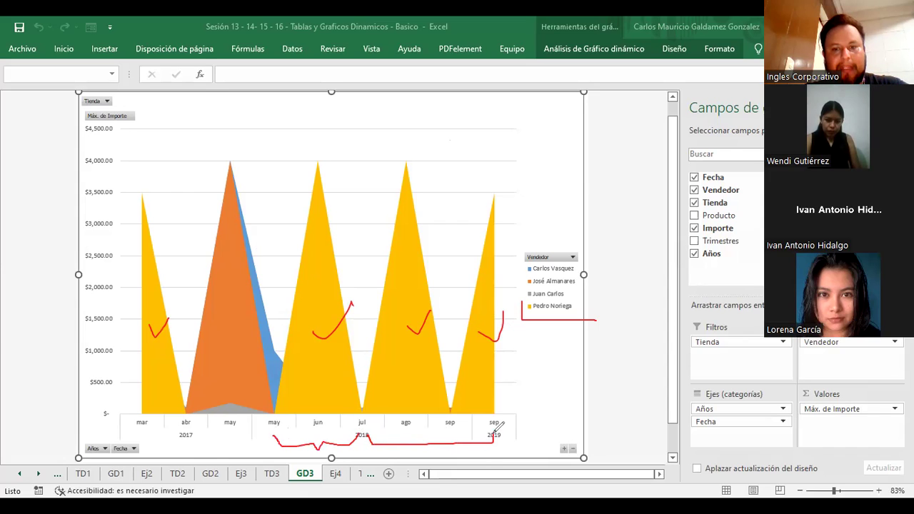
pyautogui.moveTo(432, 443); pyautogui.dragTo(435, 450)
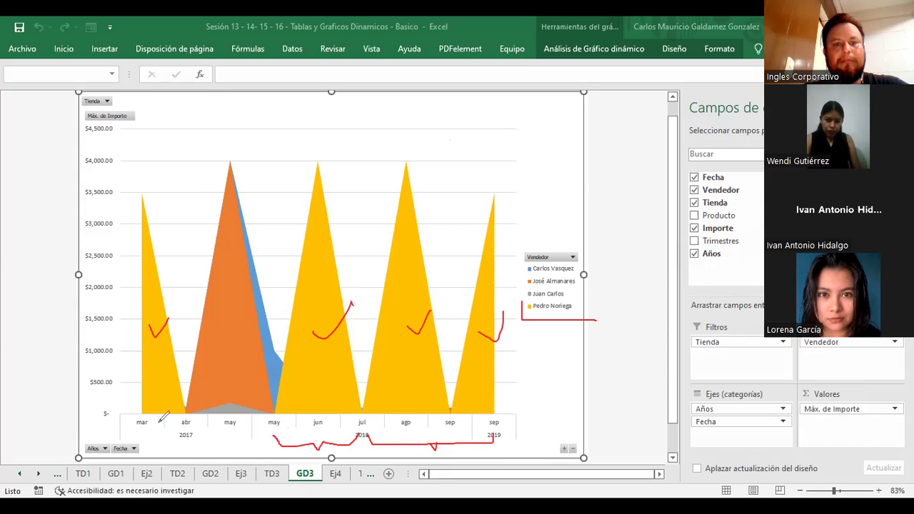
pyautogui.moveTo(150, 417)
pyautogui.mouseDown()
pyautogui.moveTo(177, 442)
pyautogui.moveTo(183, 429)
pyautogui.moveTo(192, 439)
pyautogui.mouseUp()
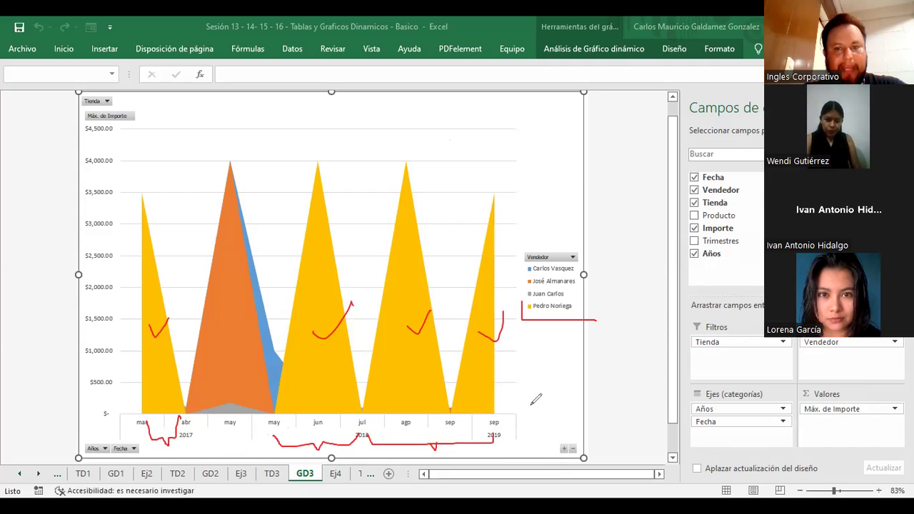
pyautogui.moveTo(181, 157)
pyautogui.mouseDown()
pyautogui.moveTo(223, 135)
pyautogui.moveTo(233, 144)
pyautogui.moveTo(277, 146)
pyautogui.moveTo(288, 170)
pyautogui.mouseUp()
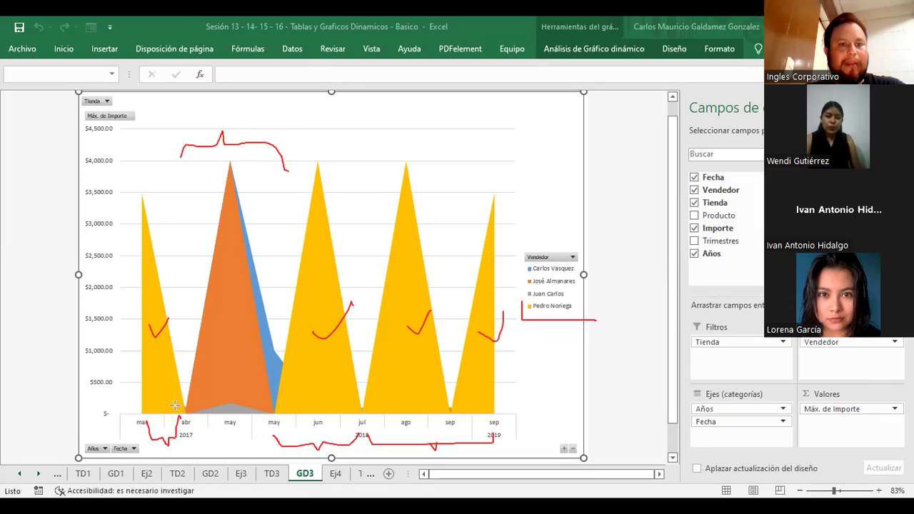
pyautogui.moveTo(184, 412); pyautogui.dragTo(186, 143)
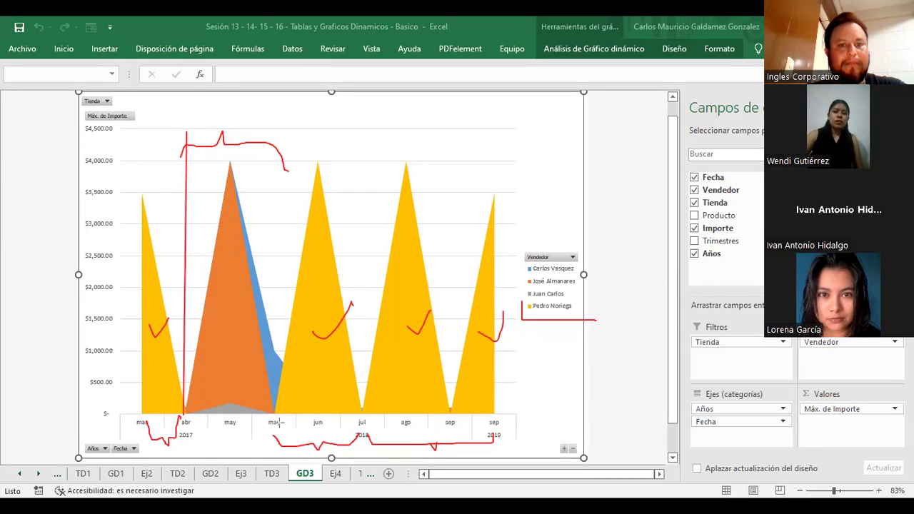
pyautogui.moveTo(282, 362); pyautogui.dragTo(285, 130)
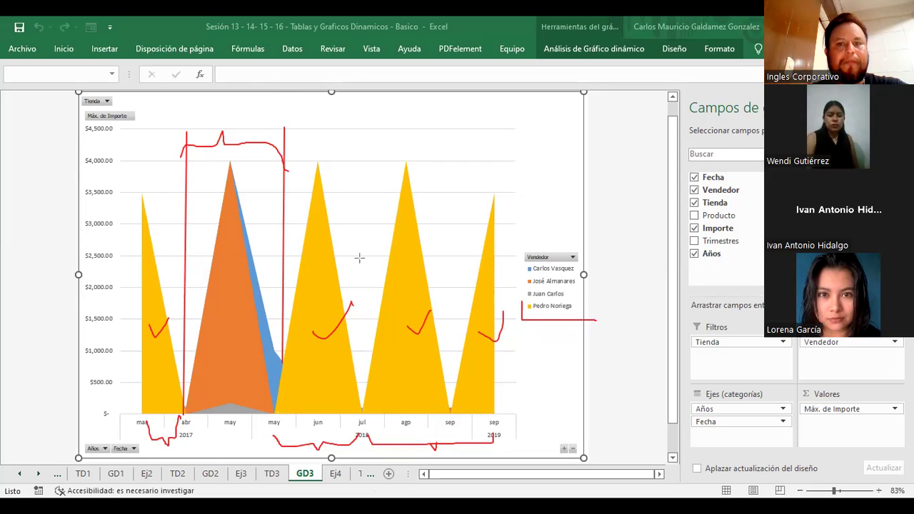
pyautogui.moveTo(218, 152)
pyautogui.mouseDown()
pyautogui.moveTo(245, 166)
pyautogui.moveTo(515, 164)
pyautogui.mouseUp()
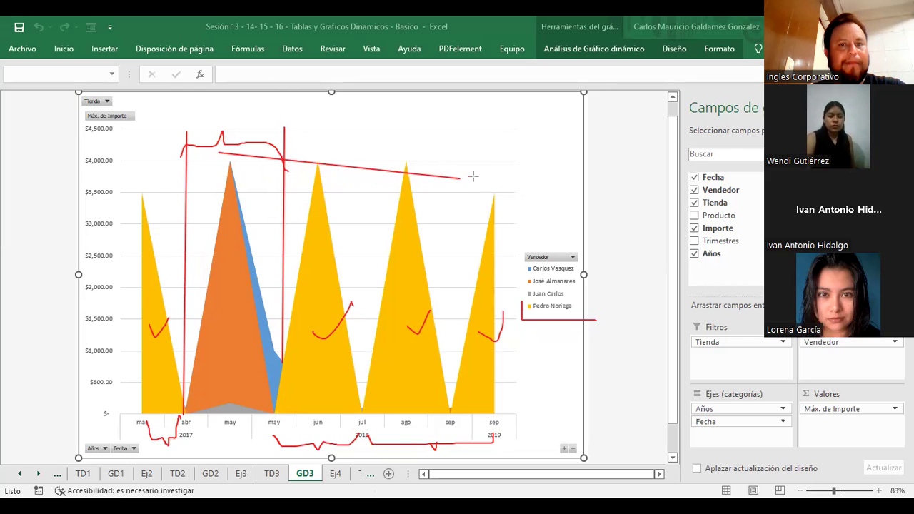
pyautogui.moveTo(506, 175)
pyautogui.mouseDown()
pyautogui.moveTo(225, 164)
pyautogui.moveTo(431, 162)
pyautogui.mouseUp()
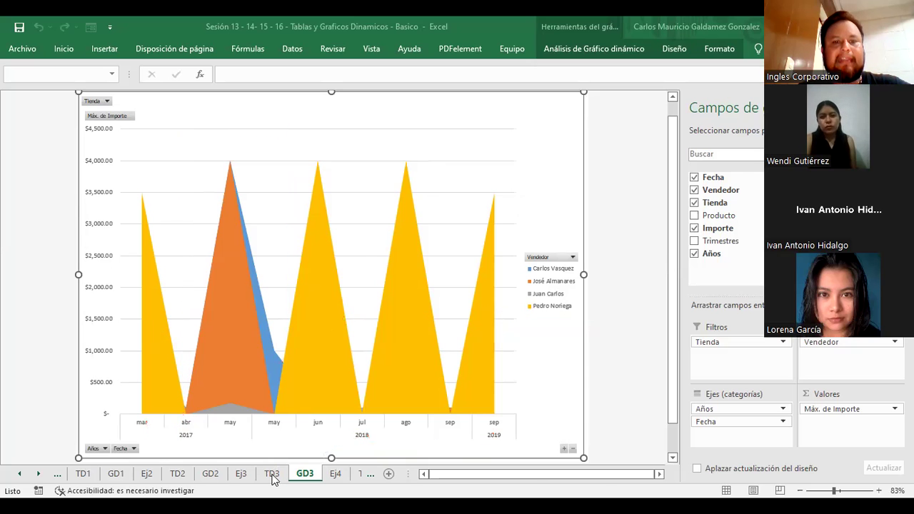
# On TD3, check status-bar sums of the grand total, columns E and D, E6:E8 and E11:E13.
pyautogui.hotkey('ctrl', 'pageup')
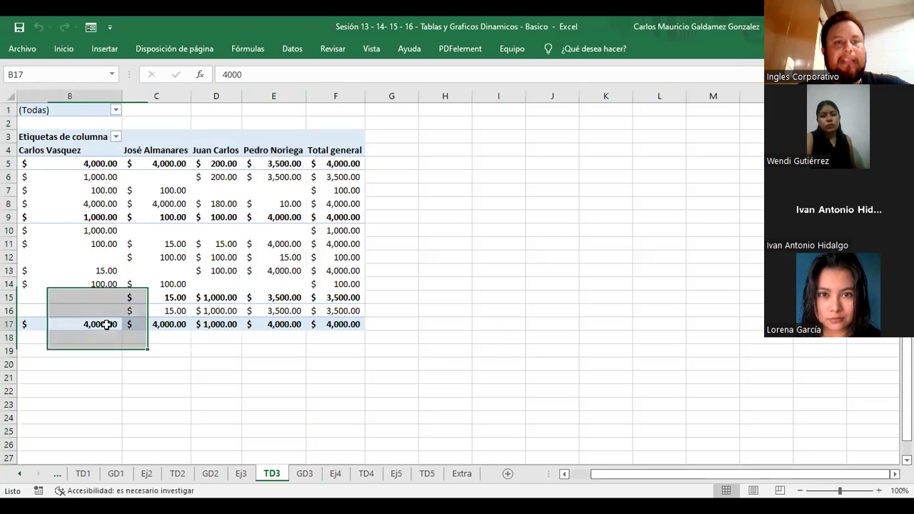
pyautogui.moveTo(124, 323); pyautogui.dragTo(253, 324)
pyautogui.click(264, 325)
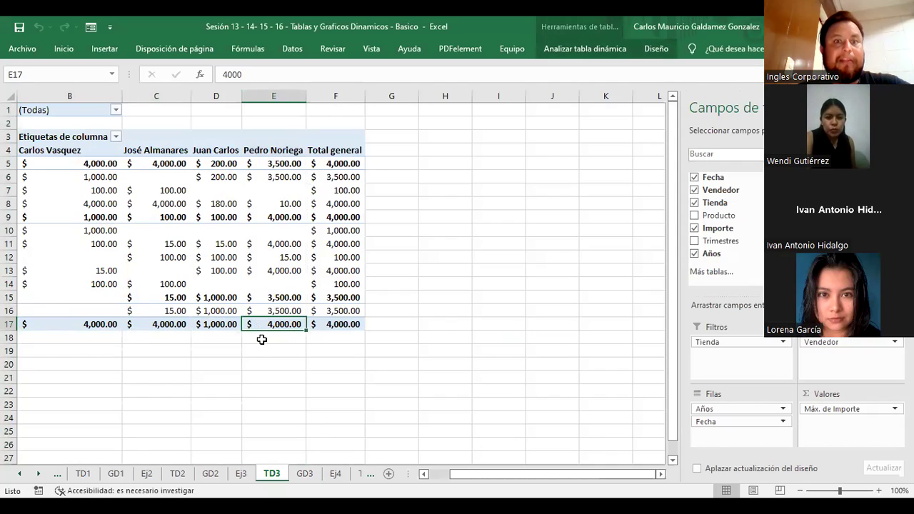
pyautogui.moveTo(280, 163); pyautogui.dragTo(281, 311)
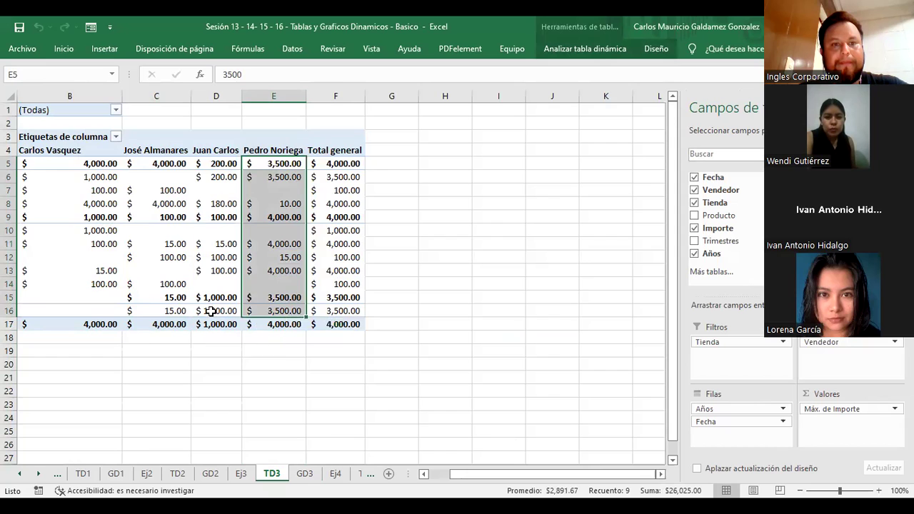
pyautogui.moveTo(213, 311); pyautogui.dragTo(222, 166)
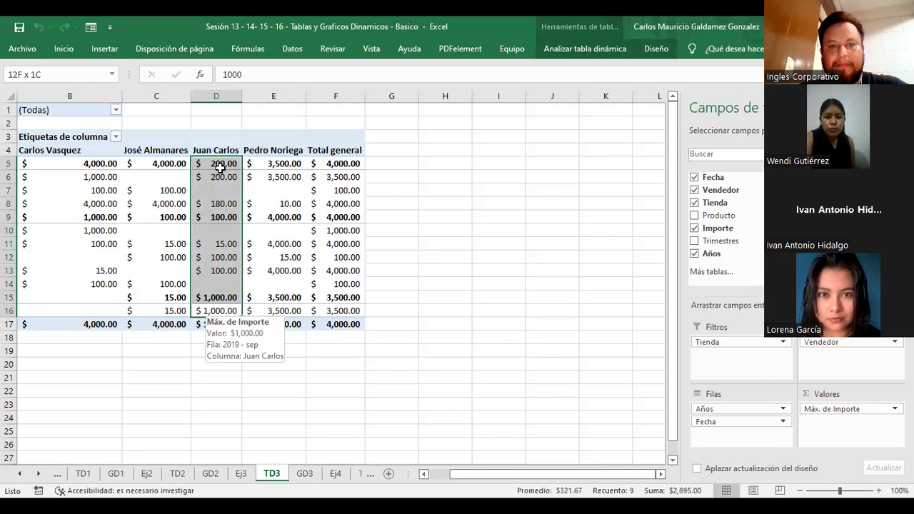
pyautogui.moveTo(277, 177); pyautogui.dragTo(284, 205)
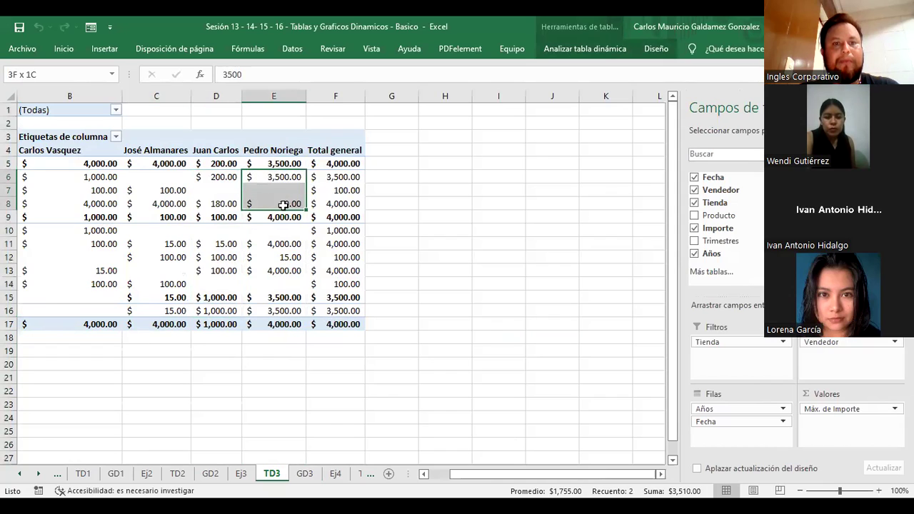
pyautogui.moveTo(284, 244); pyautogui.dragTo(284, 271)
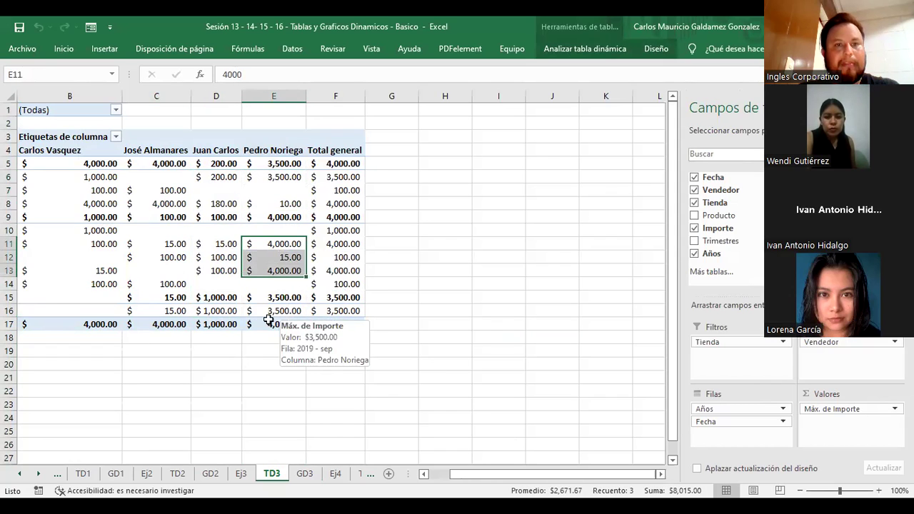
pyautogui.click(261, 177)
pyautogui.click(288, 245)
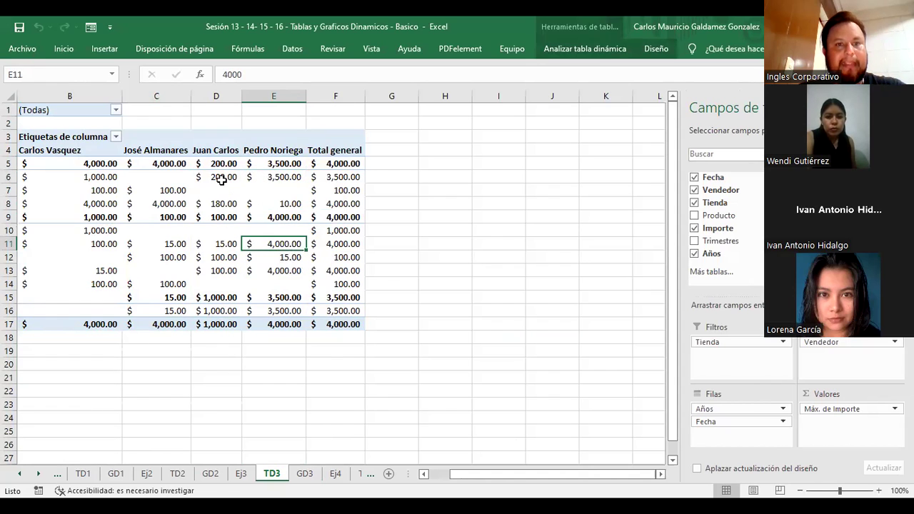
pyautogui.click(227, 178)
pyautogui.keyDown('ctrl'); pyautogui.click(221, 203); pyautogui.keyUp('ctrl')
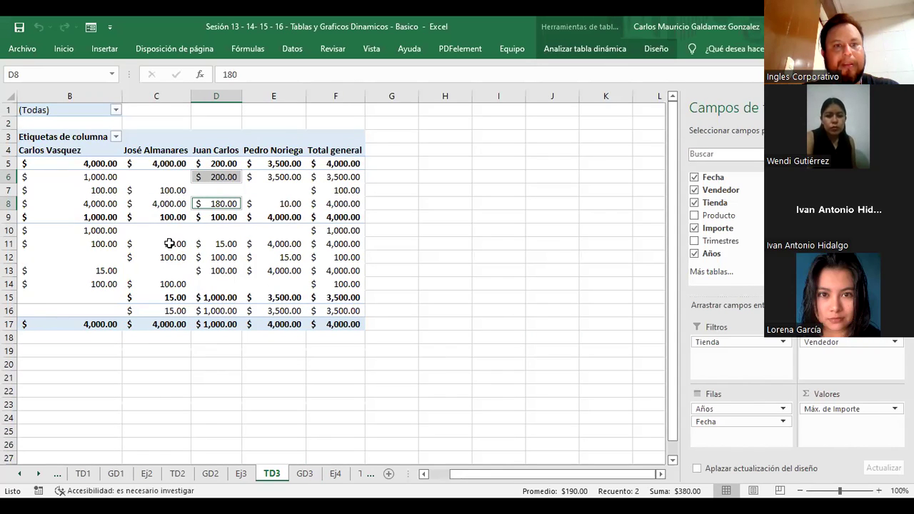
pyautogui.moveTo(107, 177); pyautogui.dragTo(103, 203)
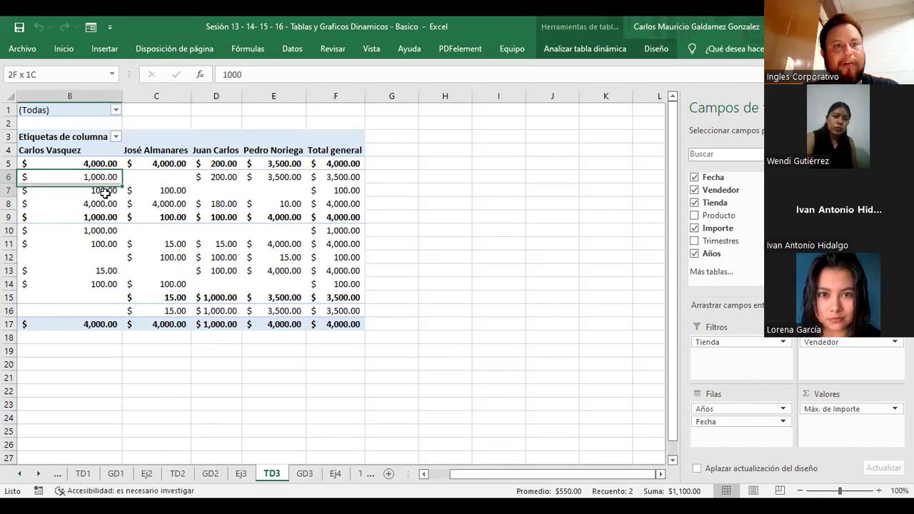
pyautogui.keyDown('ctrl'); pyautogui.moveTo(103, 244); pyautogui.dragTo(107, 286); pyautogui.keyUp('ctrl')
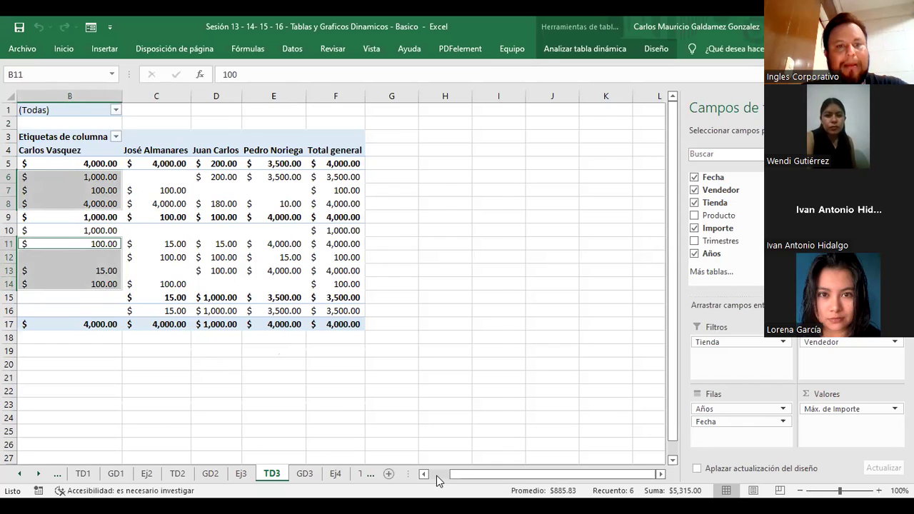
pyautogui.click(438, 476)
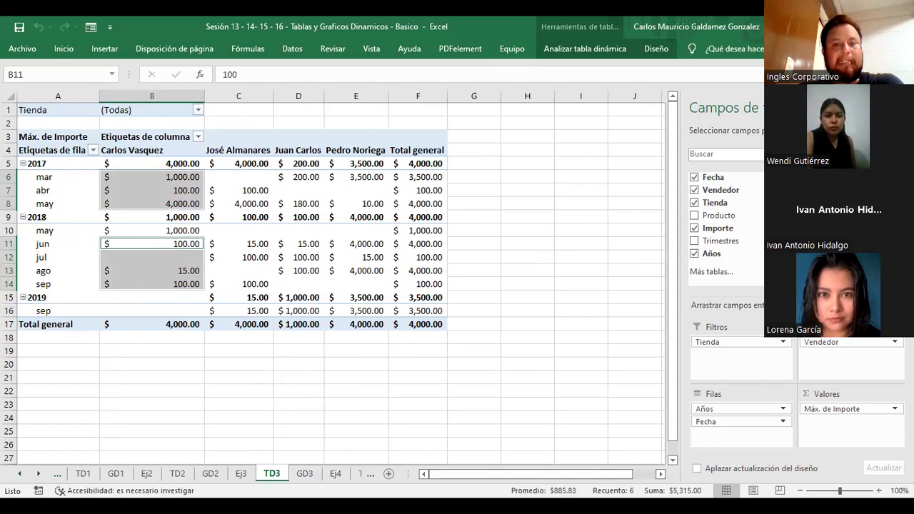
pyautogui.click(305, 474)
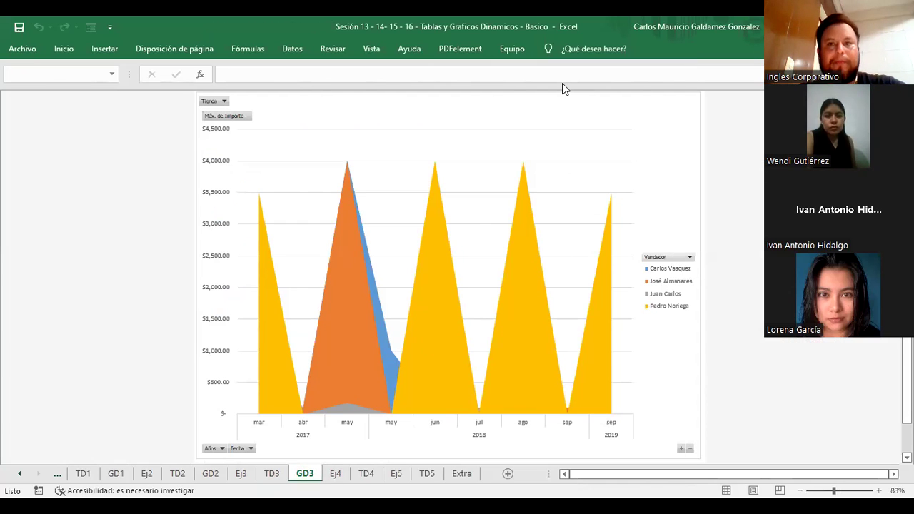
pyautogui.click(693, 257)
pyautogui.click(555, 355)
pyautogui.click(555, 368)
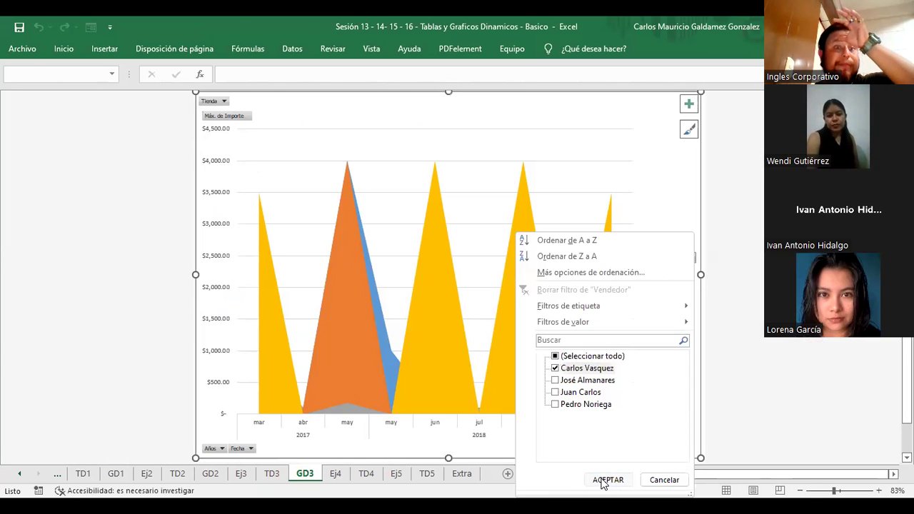
pyautogui.click(608, 480)
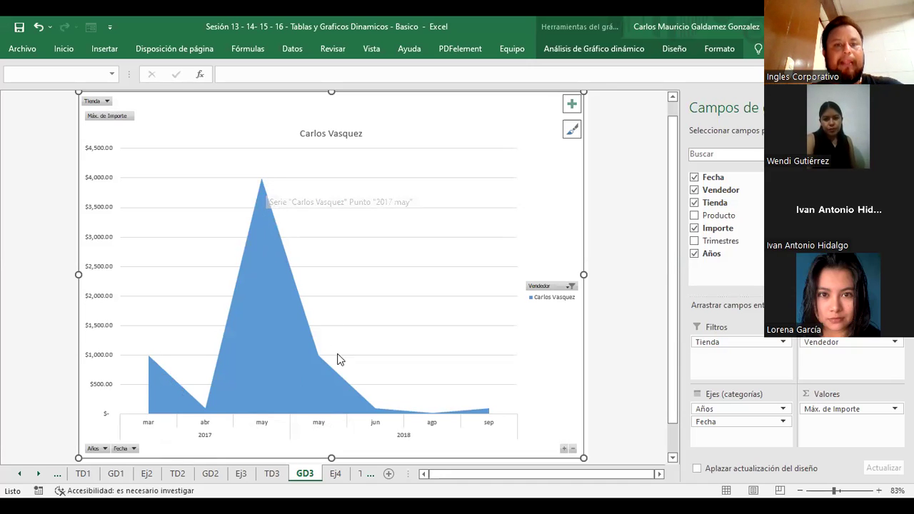
pyautogui.moveTo(319, 362)
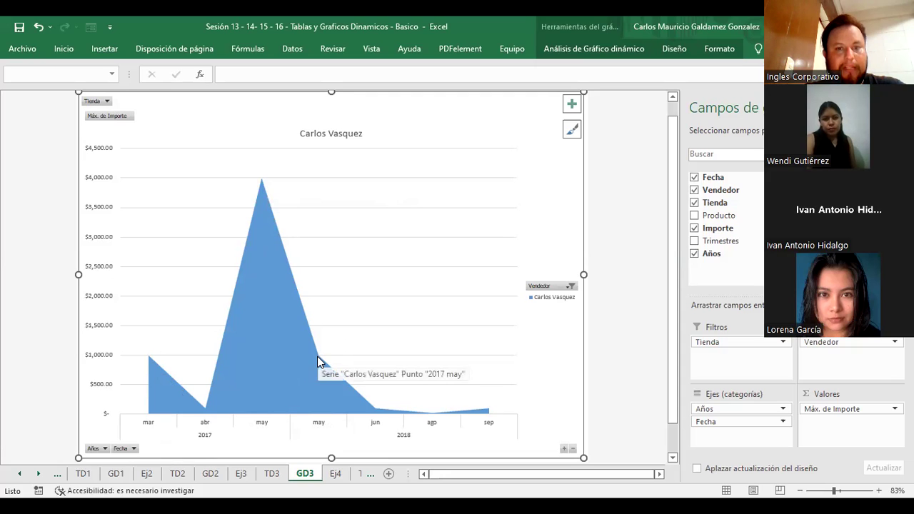
pyautogui.click(263, 184)
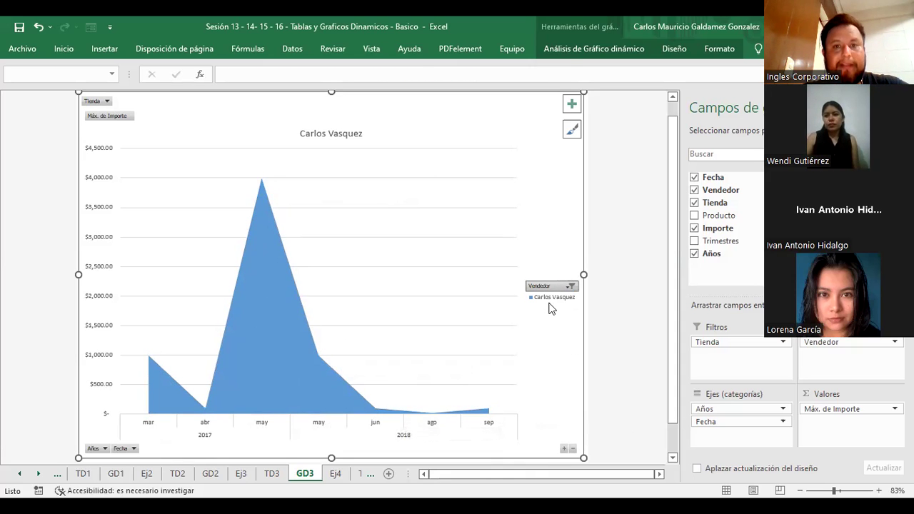
pyautogui.click(571, 287)
pyautogui.click(433, 169)
pyautogui.click(432, 157)
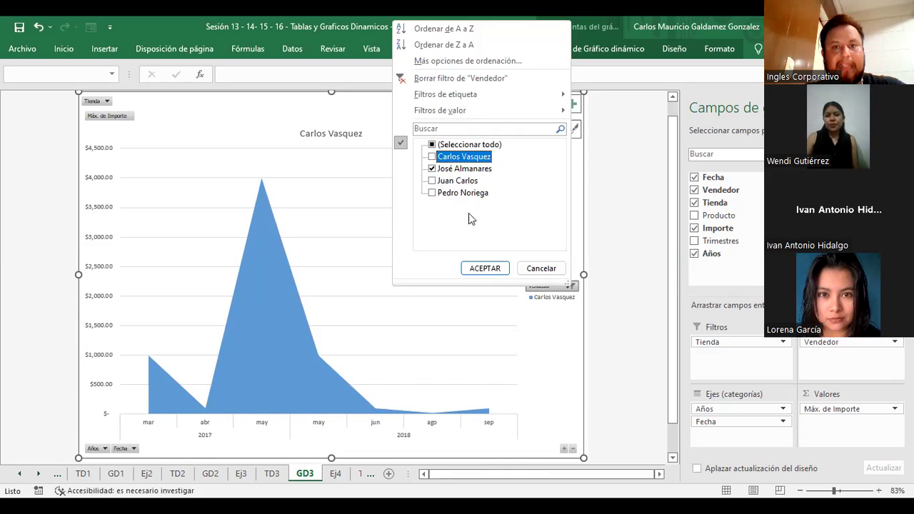
pyautogui.click(491, 271)
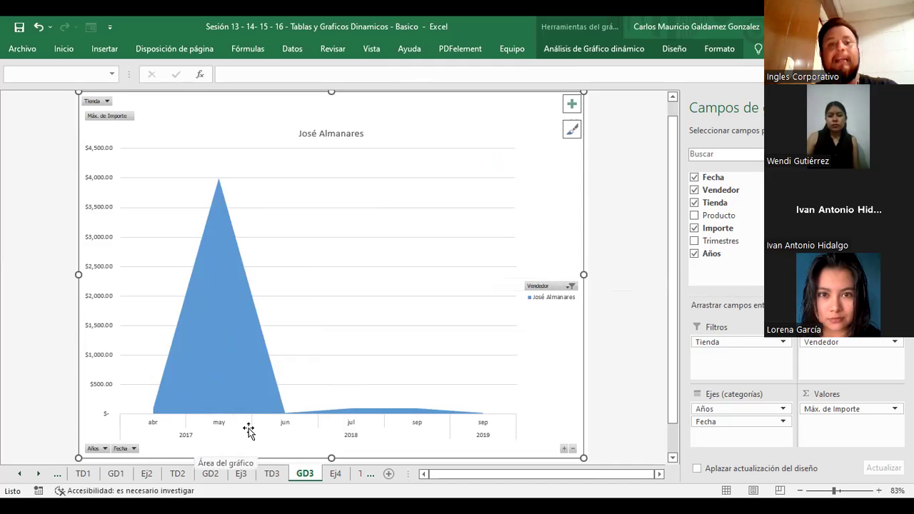
pyautogui.click(185, 437)
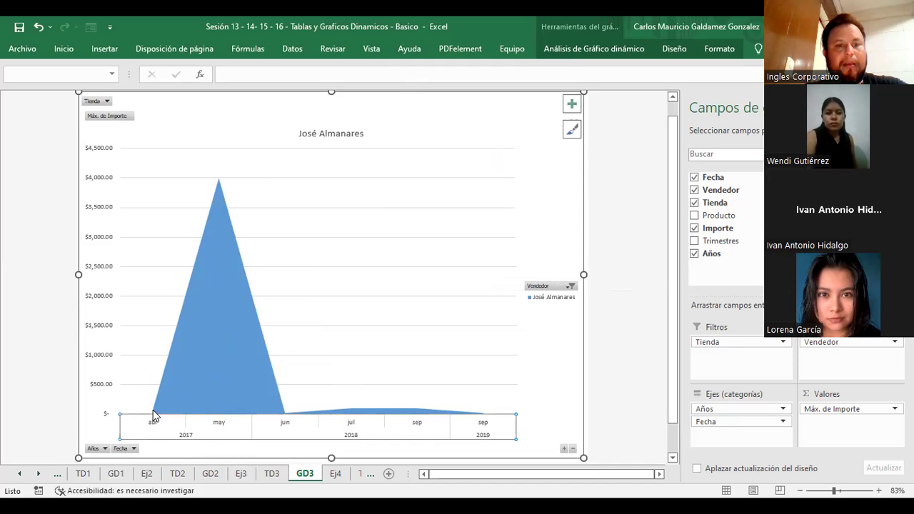
pyautogui.click(219, 182)
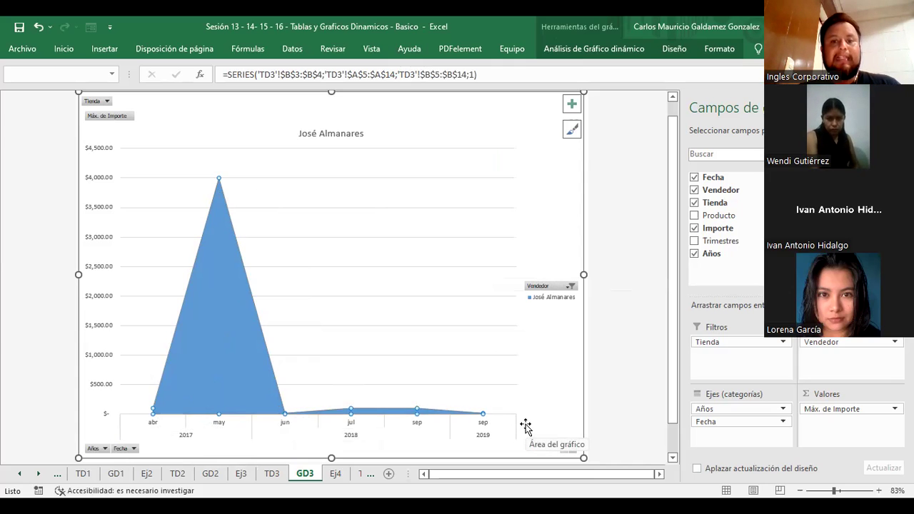
pyautogui.click(557, 299)
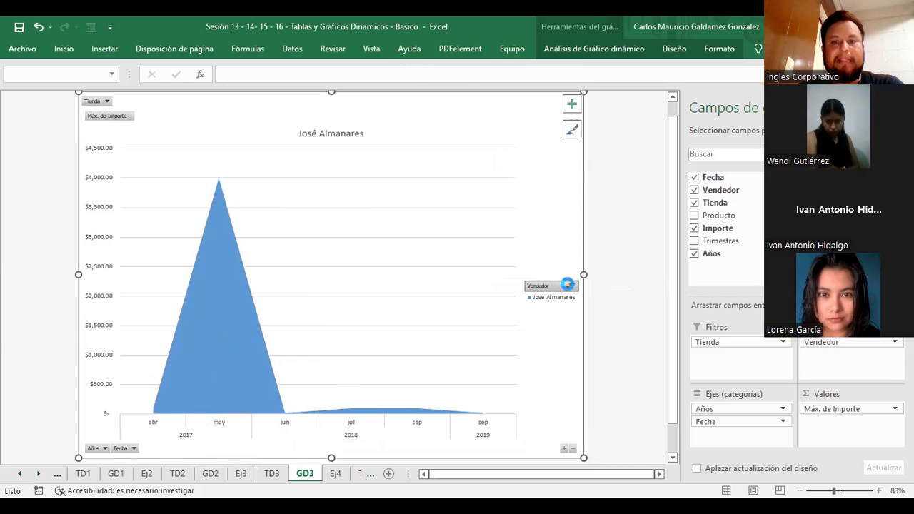
pyautogui.click(570, 285)
pyautogui.click(429, 178)
pyautogui.click(430, 167)
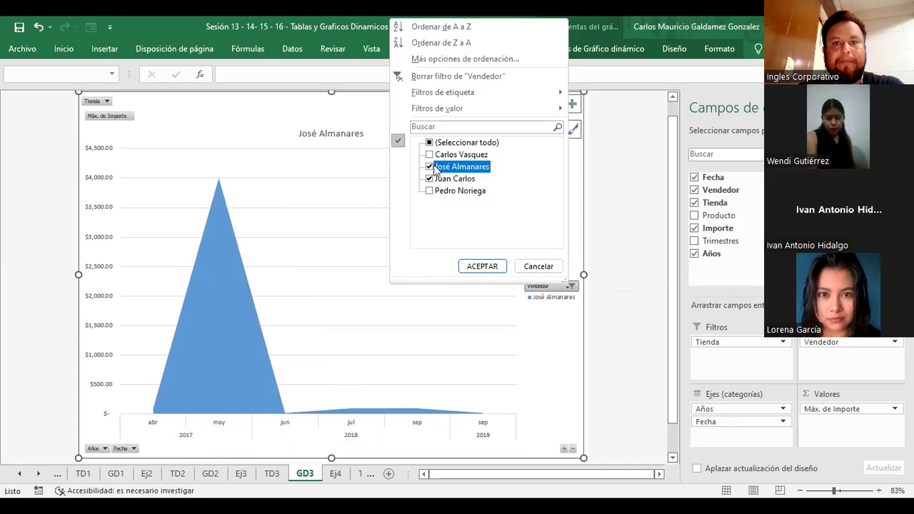
pyautogui.click(482, 266)
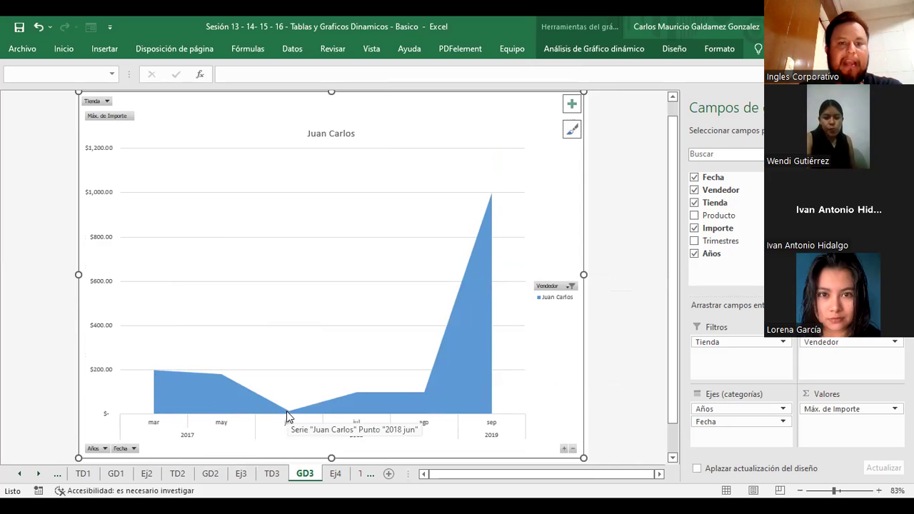
pyautogui.moveTo(289, 412)
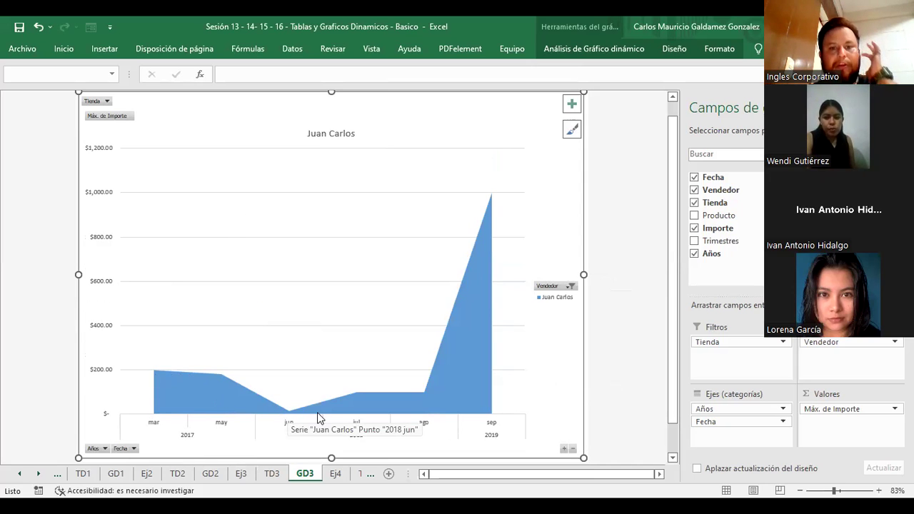
pyautogui.click(326, 412)
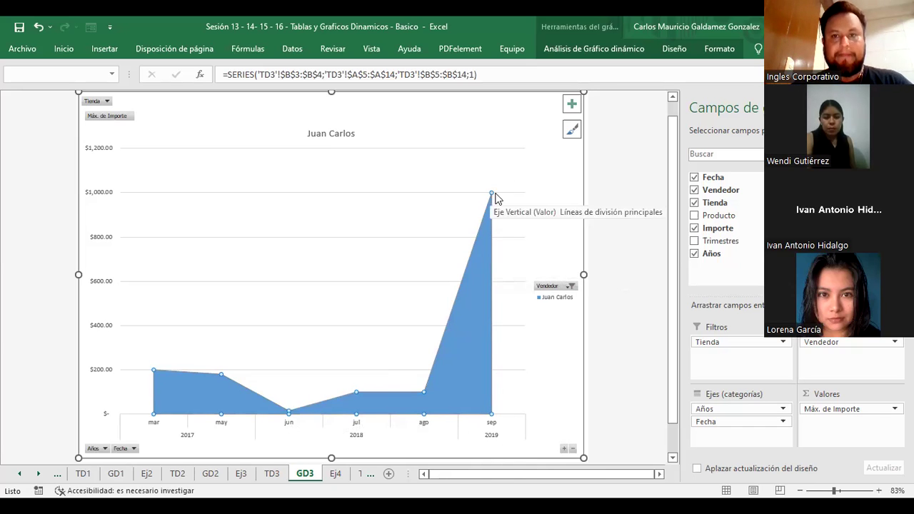
pyautogui.click(564, 286)
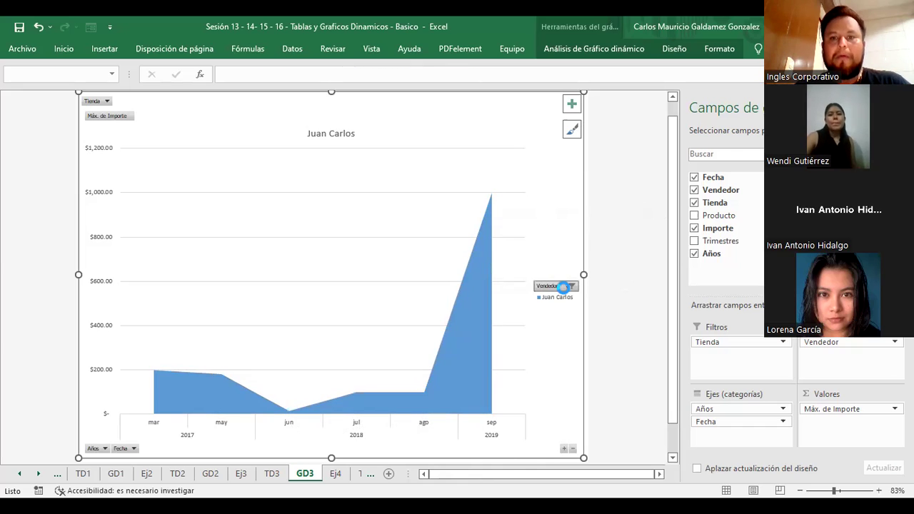
pyautogui.click(426, 194)
pyautogui.click(426, 183)
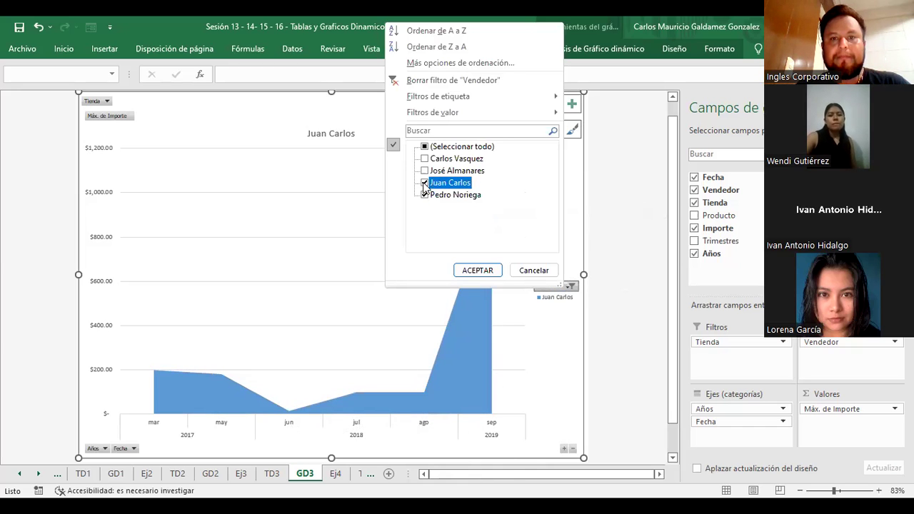
pyautogui.click(485, 268)
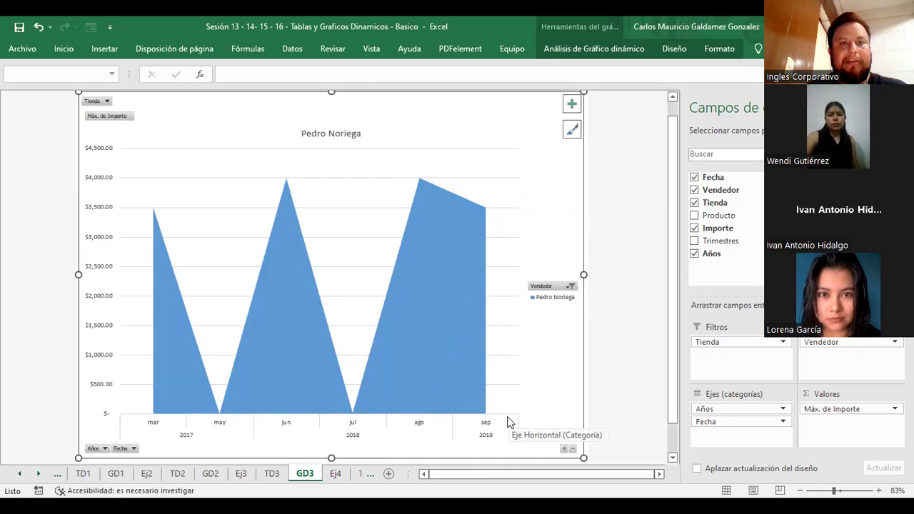
pyautogui.click(153, 212)
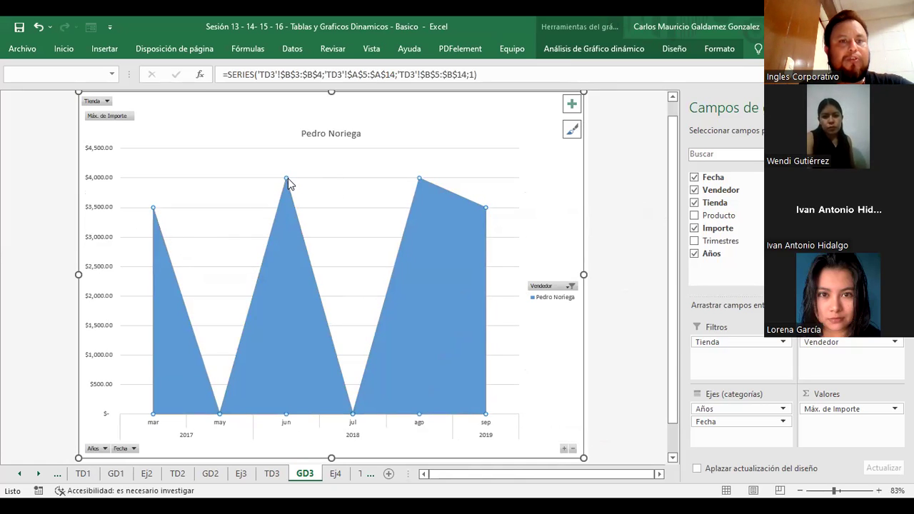
pyautogui.moveTo(420, 179)
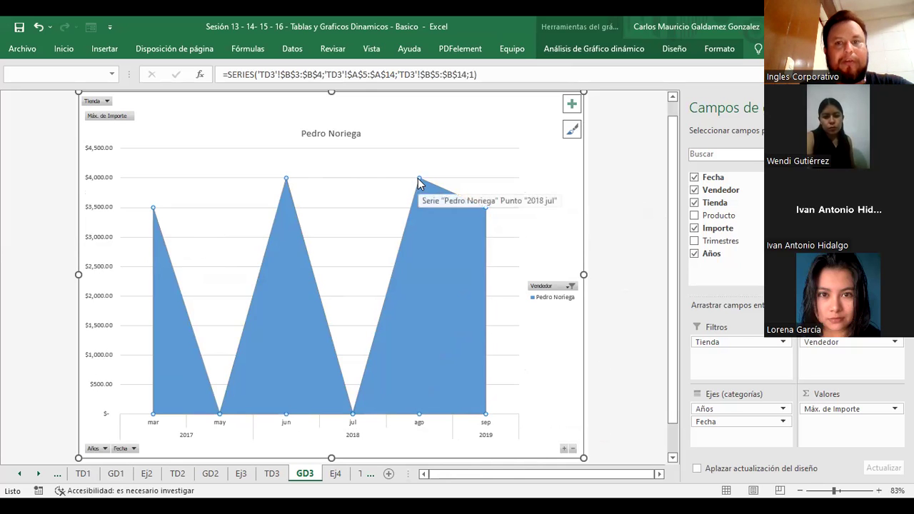
pyautogui.click(271, 473)
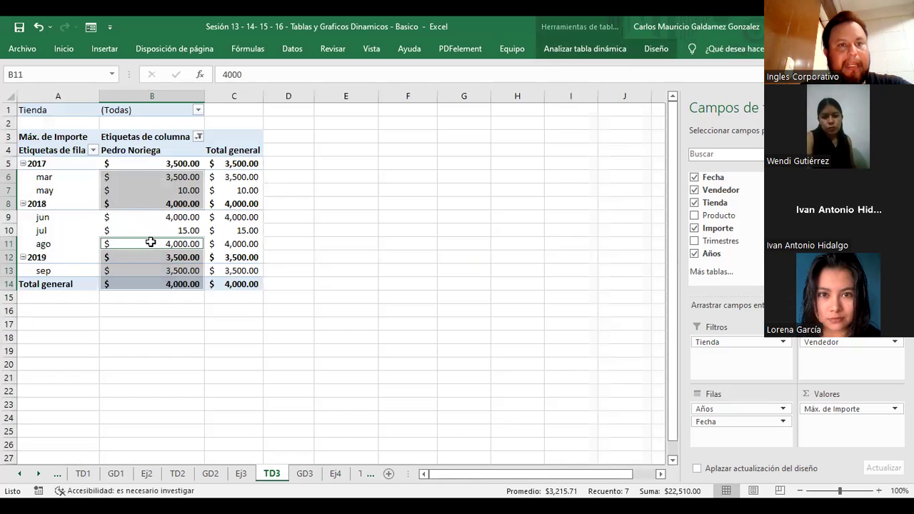
pyautogui.click(126, 203)
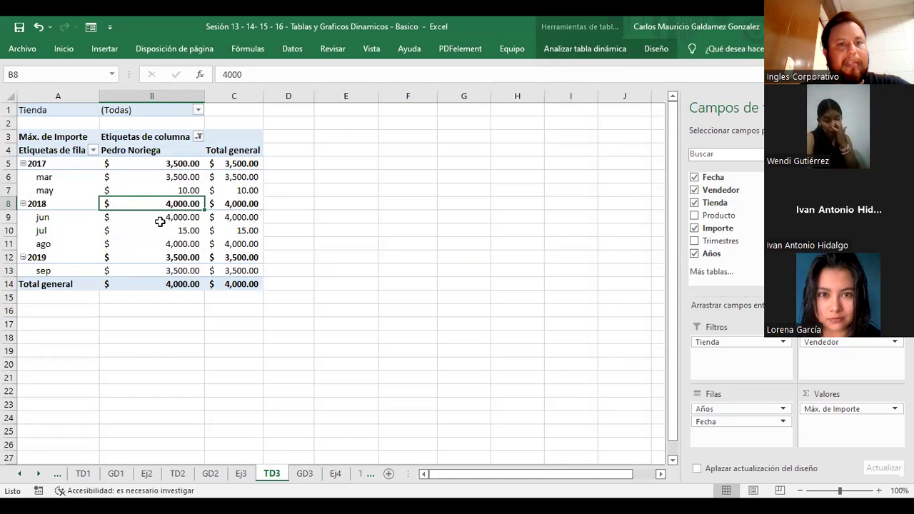
pyautogui.click(144, 260)
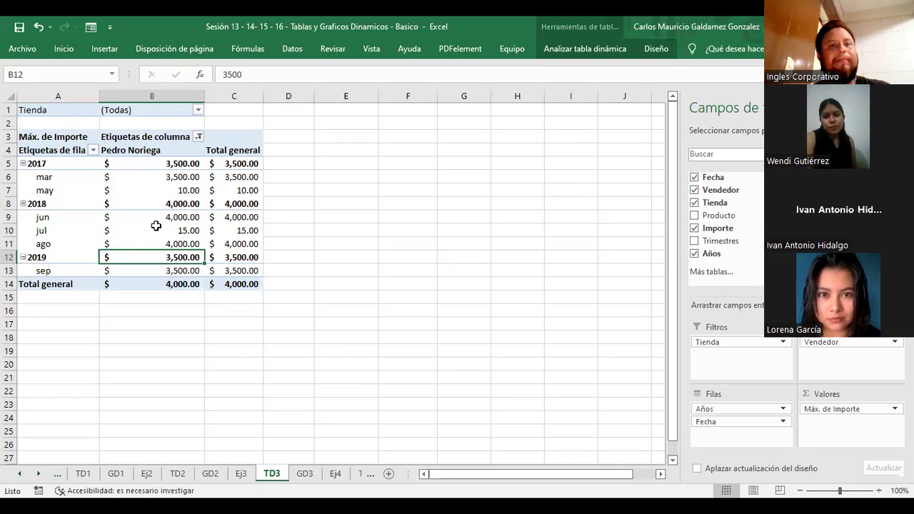
pyautogui.click(152, 206)
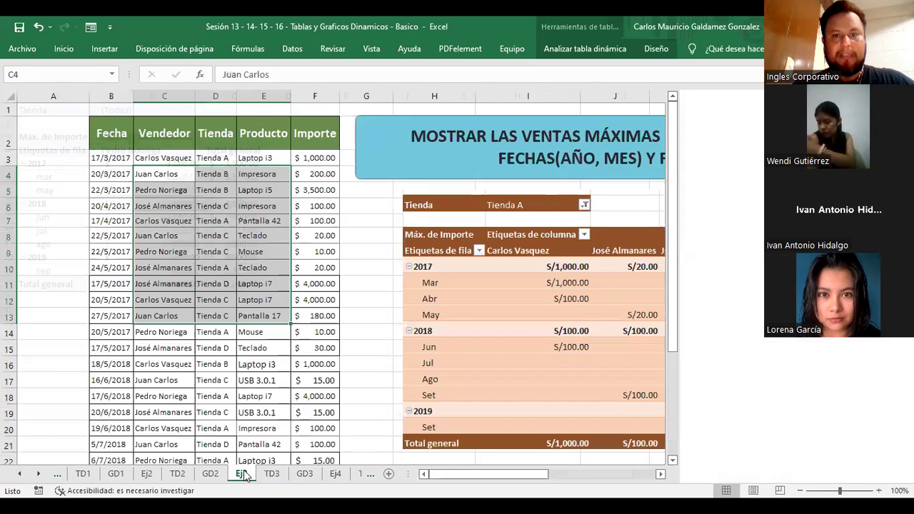
pyautogui.click(243, 474)
pyautogui.click(303, 474)
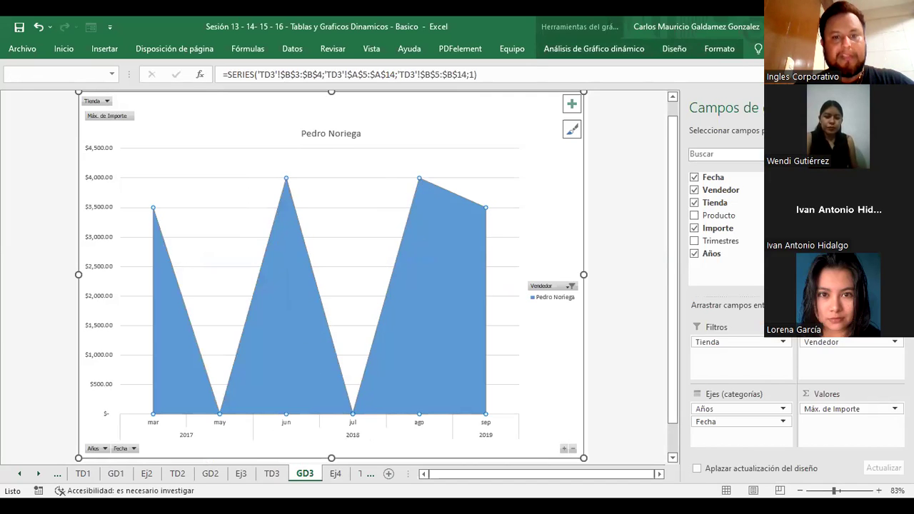
pyautogui.click(274, 477)
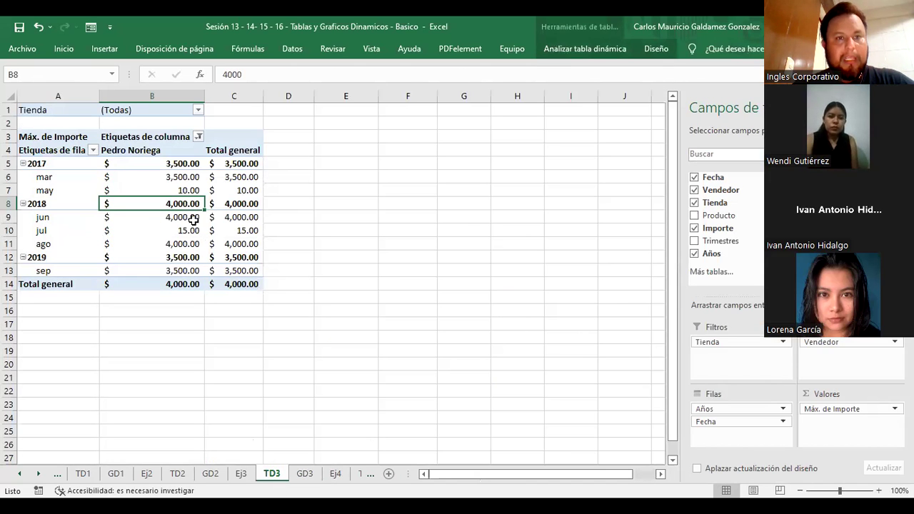
pyautogui.click(187, 177)
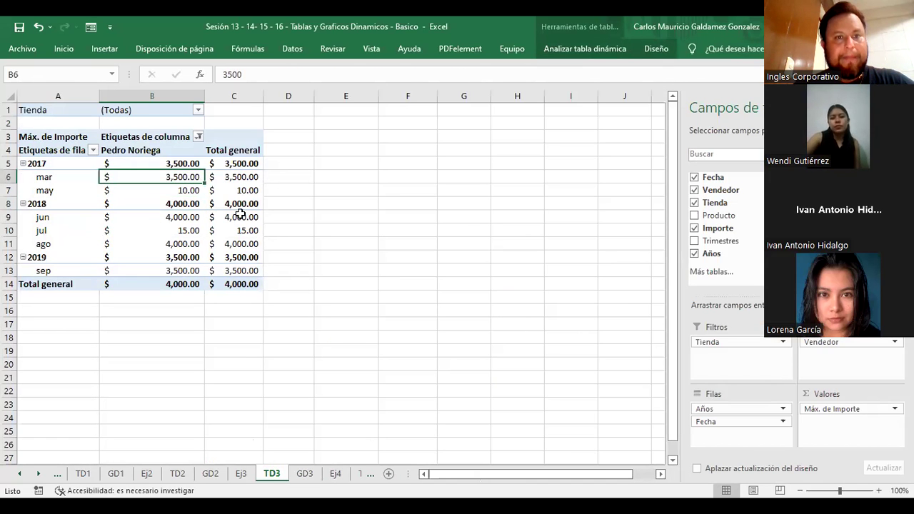
pyautogui.click(303, 474)
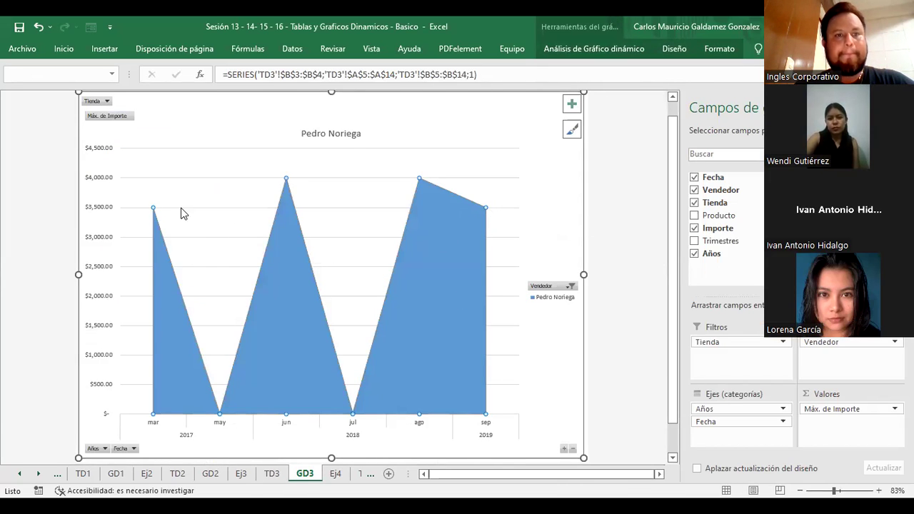
# Tick (Seleccionar todo) in the chart's Vendedor filter so all four sellers show.
pyautogui.click(555, 286)
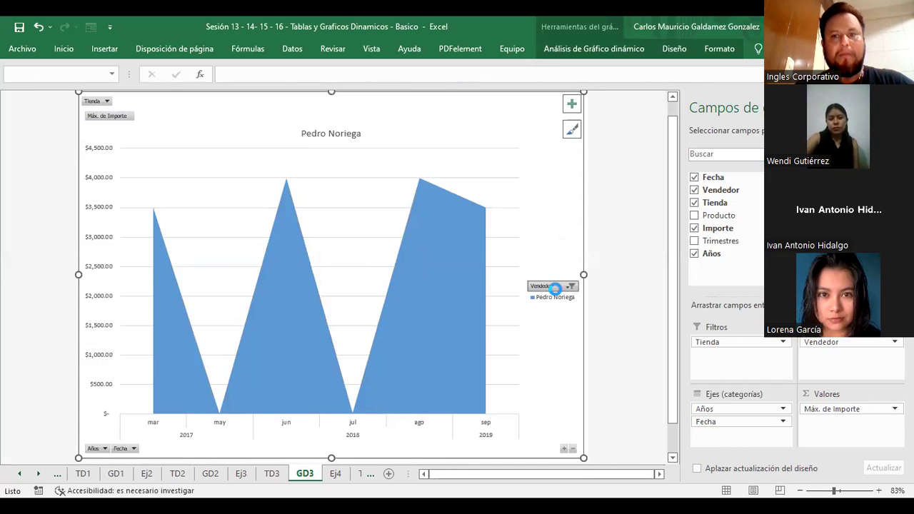
pyautogui.click(417, 147)
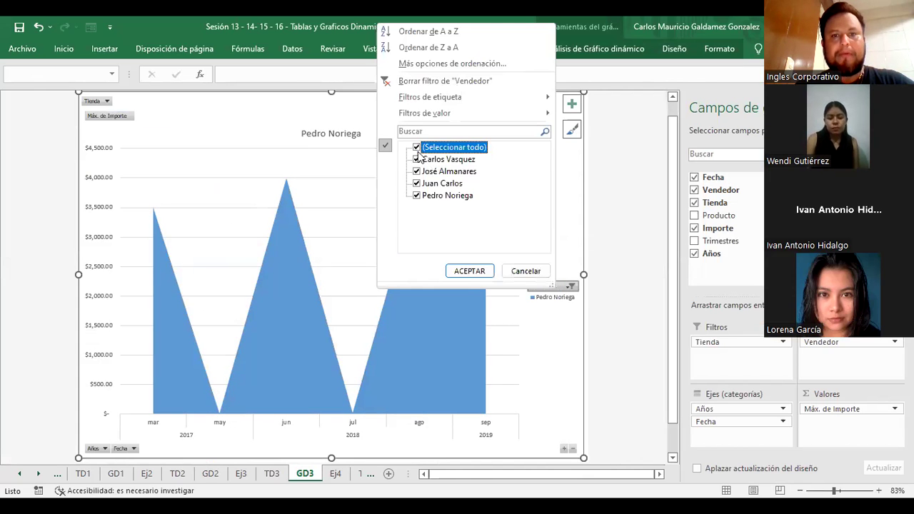
pyautogui.click(467, 272)
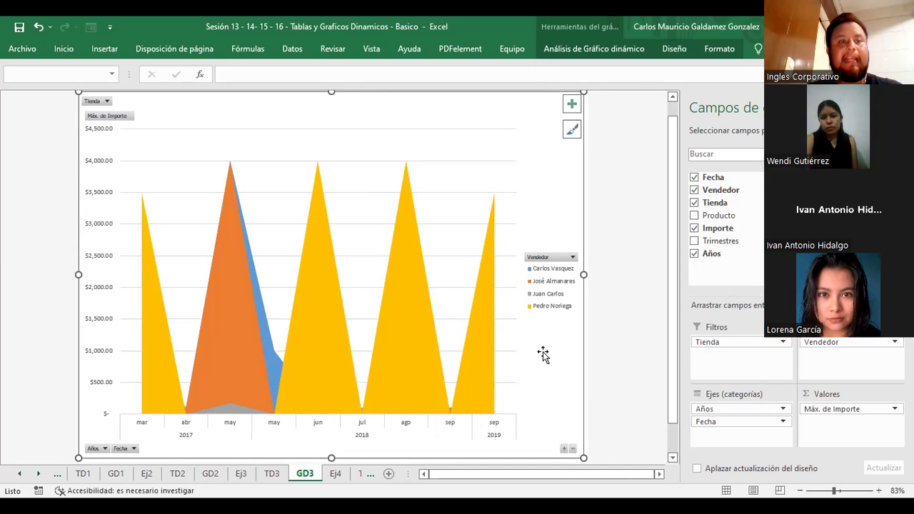
pyautogui.click(105, 450)
pyautogui.click(40, 331)
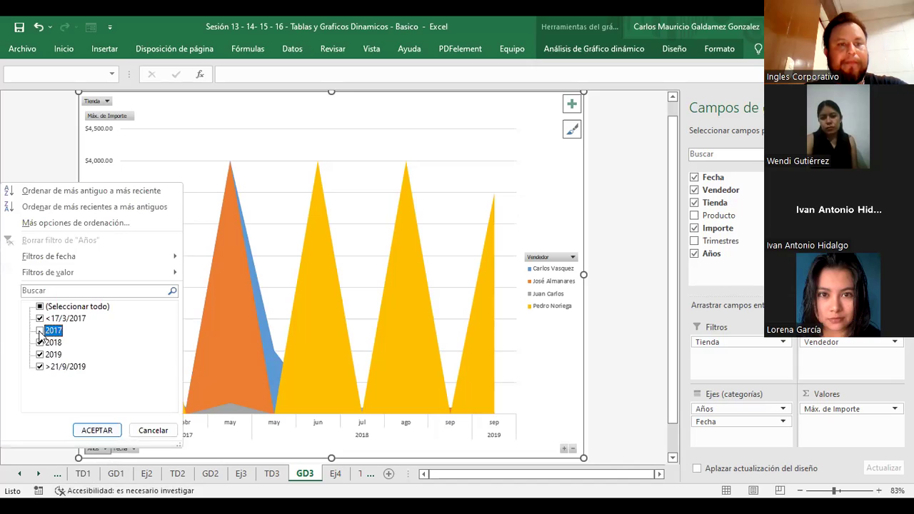
pyautogui.click(41, 319)
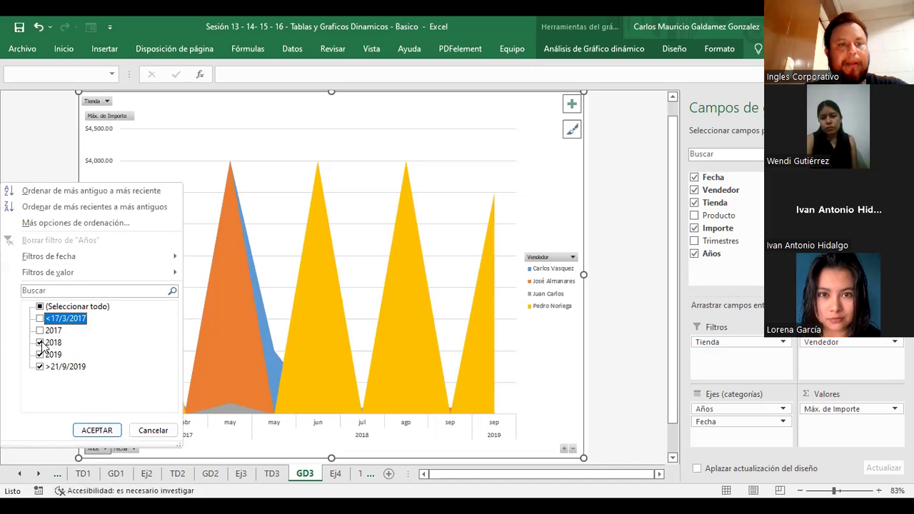
pyautogui.click(40, 343)
pyautogui.click(40, 366)
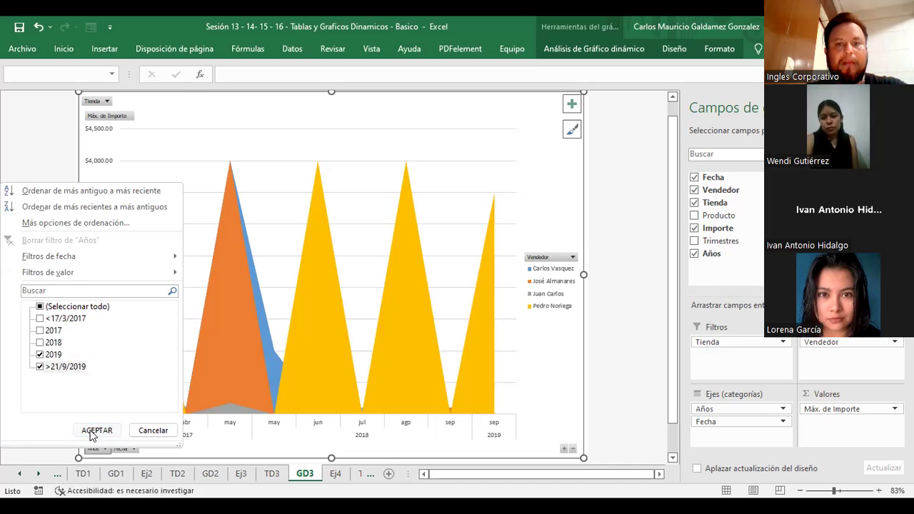
pyautogui.click(97, 430)
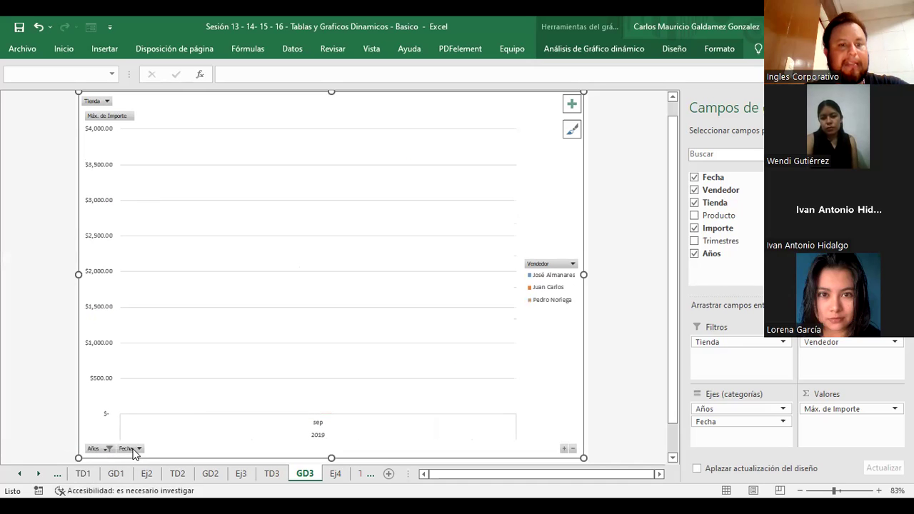
pyautogui.click(108, 448)
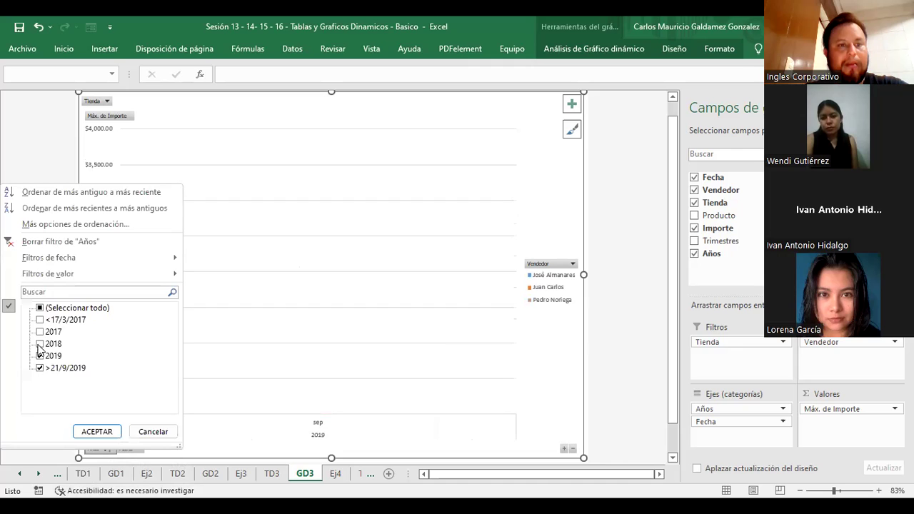
pyautogui.click(40, 344)
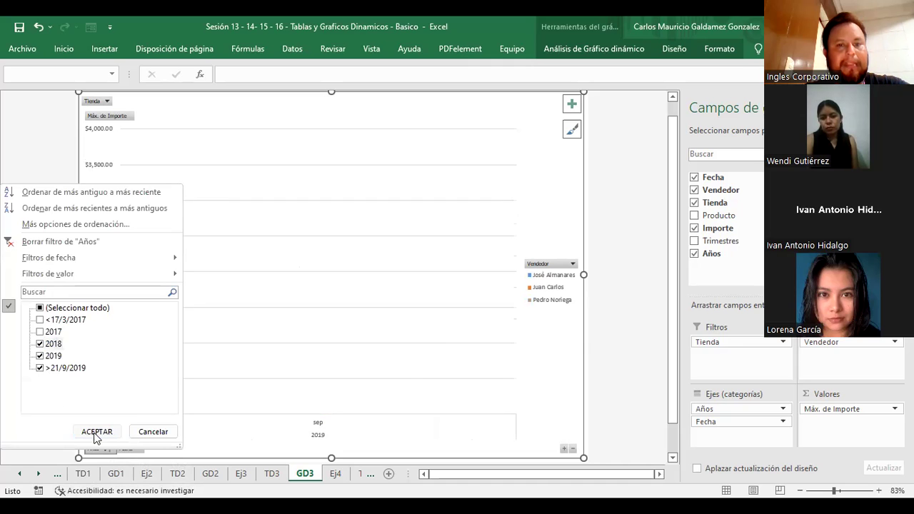
pyautogui.click(96, 431)
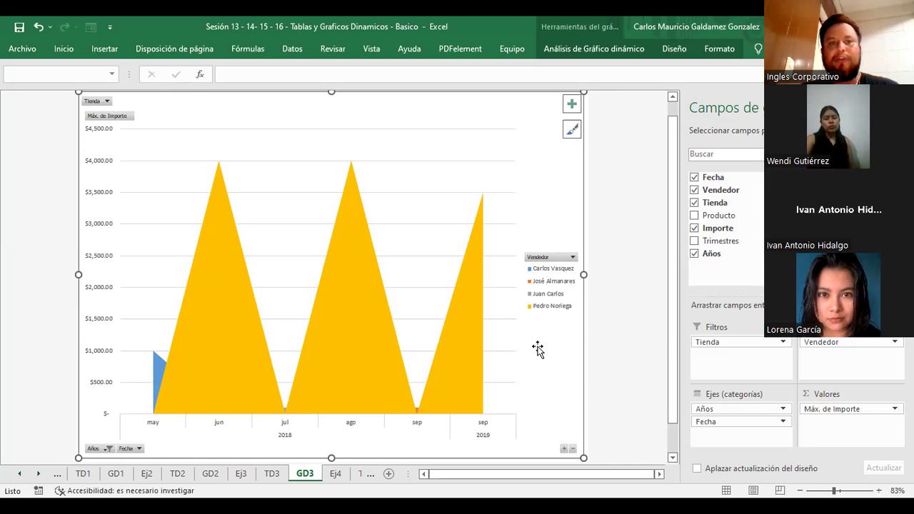
pyautogui.click(108, 449)
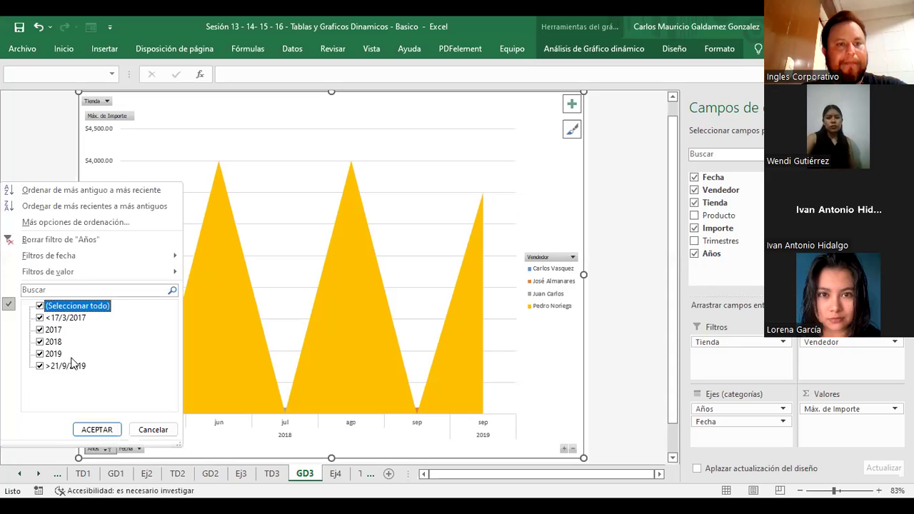
pyautogui.click(98, 431)
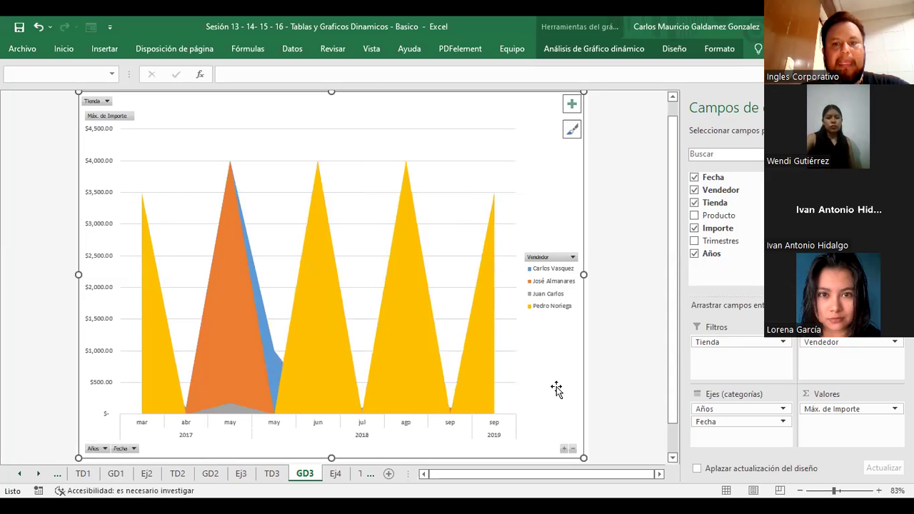
pyautogui.click(140, 428)
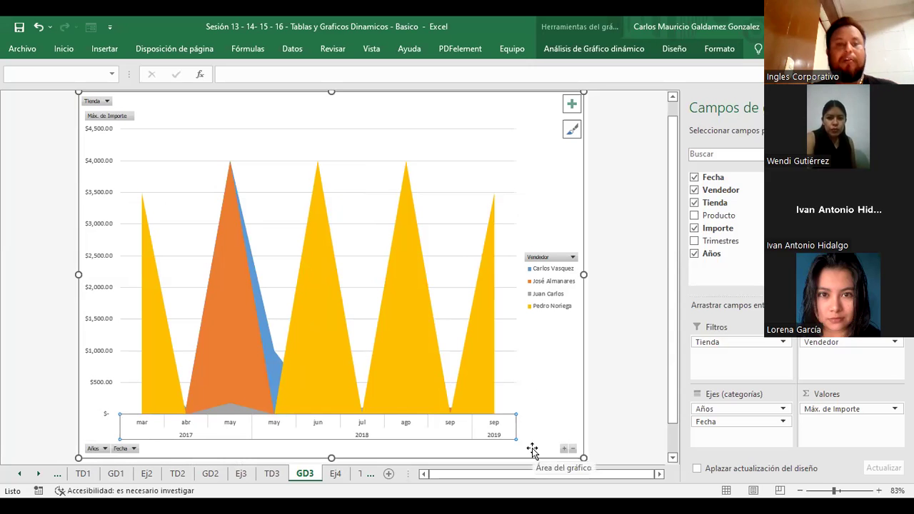
pyautogui.click(242, 474)
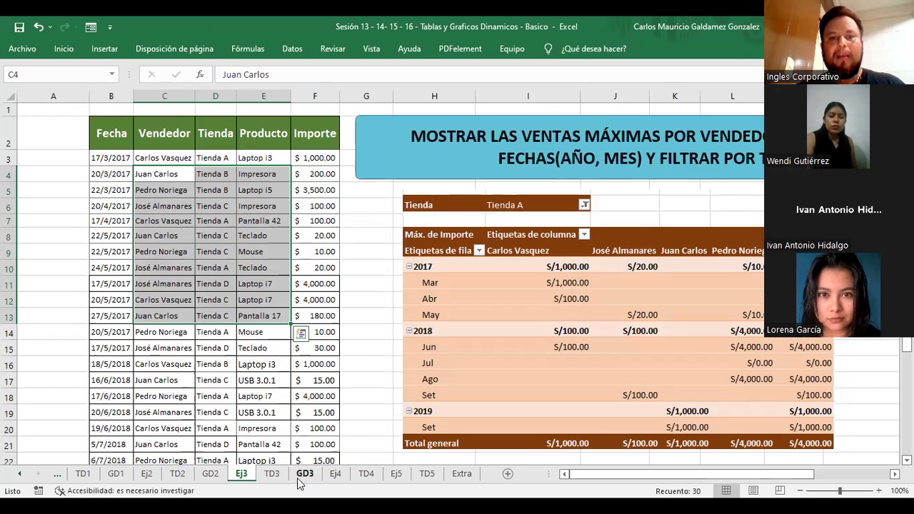
pyautogui.click(304, 474)
pyautogui.click(553, 173)
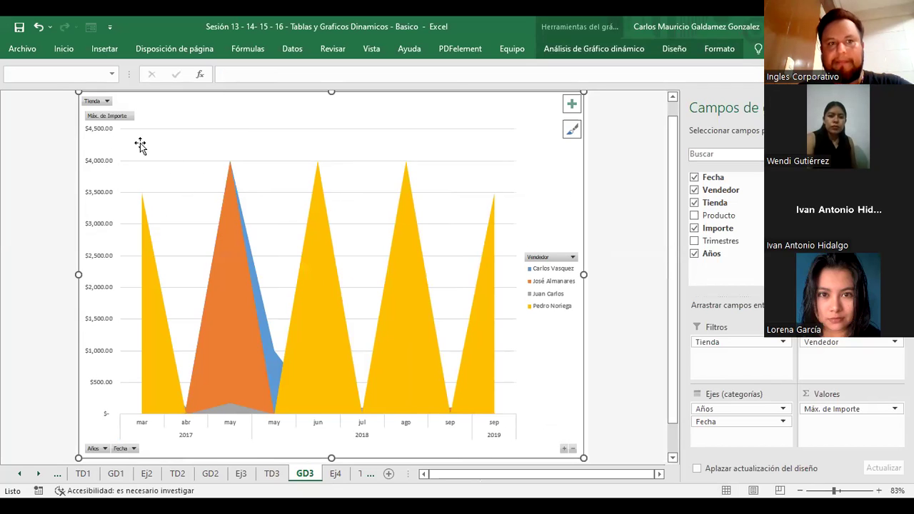
pyautogui.click(115, 118)
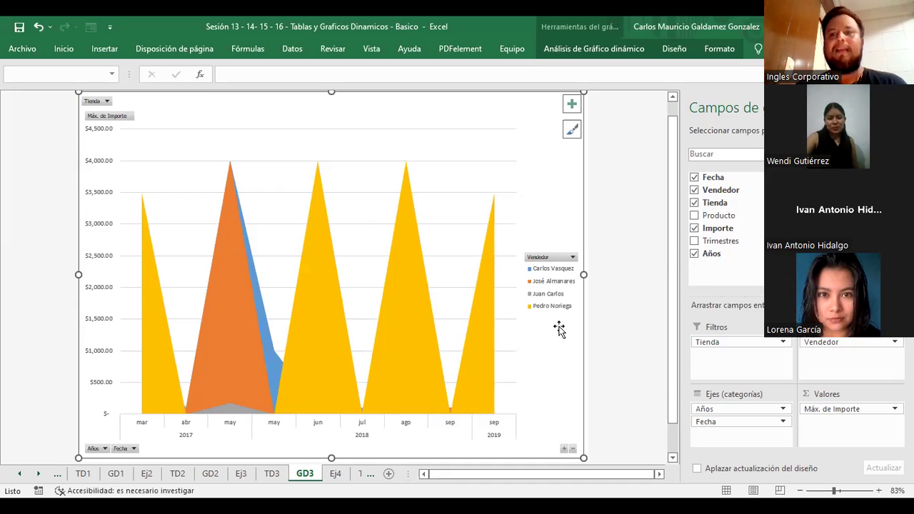
# Inspect the GD3 chart by selecting the chart, its seller legend and the yellow series.
pyautogui.click(632, 407)
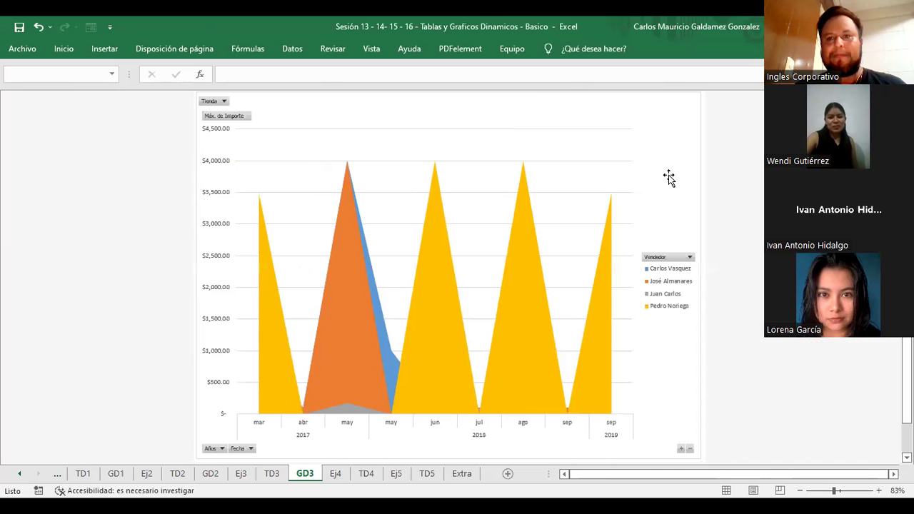
pyautogui.click(649, 347)
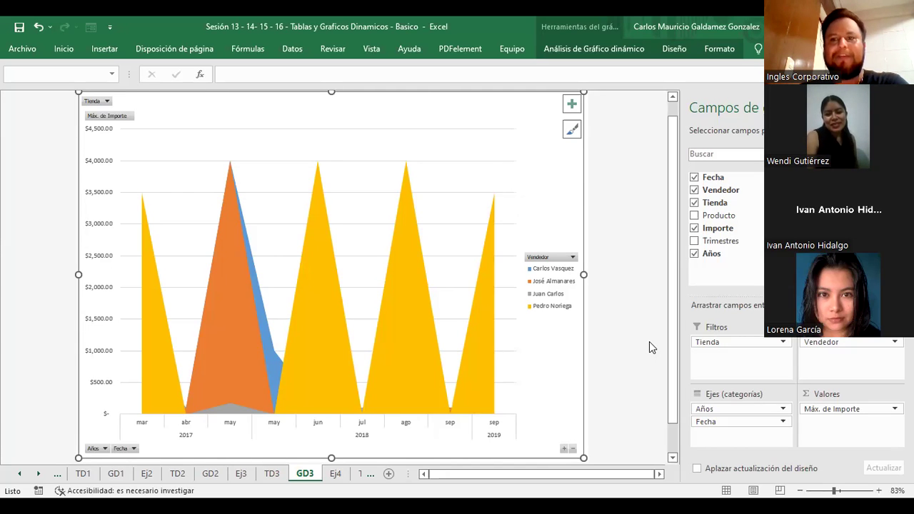
pyautogui.click(649, 341)
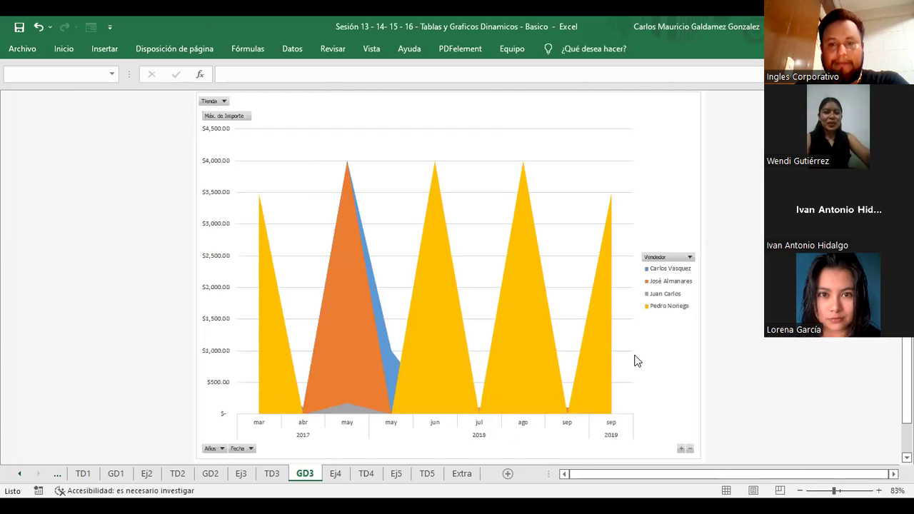
pyautogui.click(637, 361)
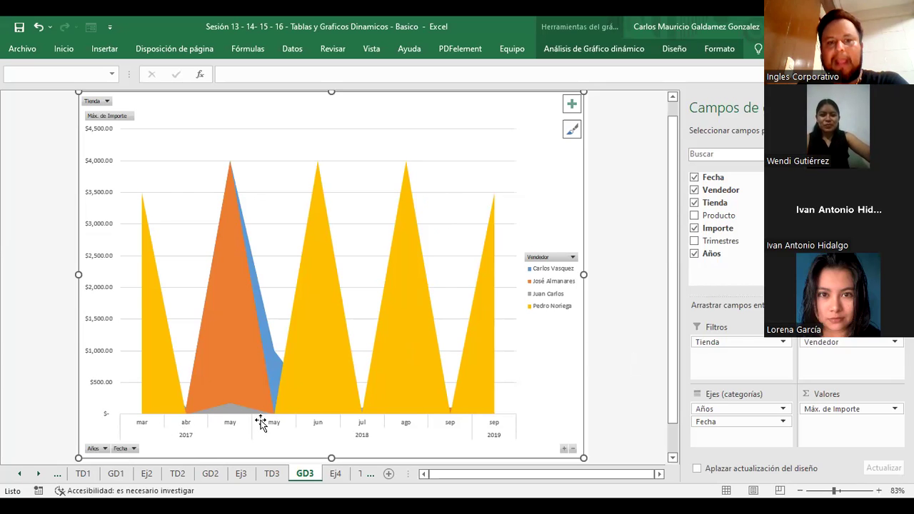
pyautogui.moveTo(549, 353)
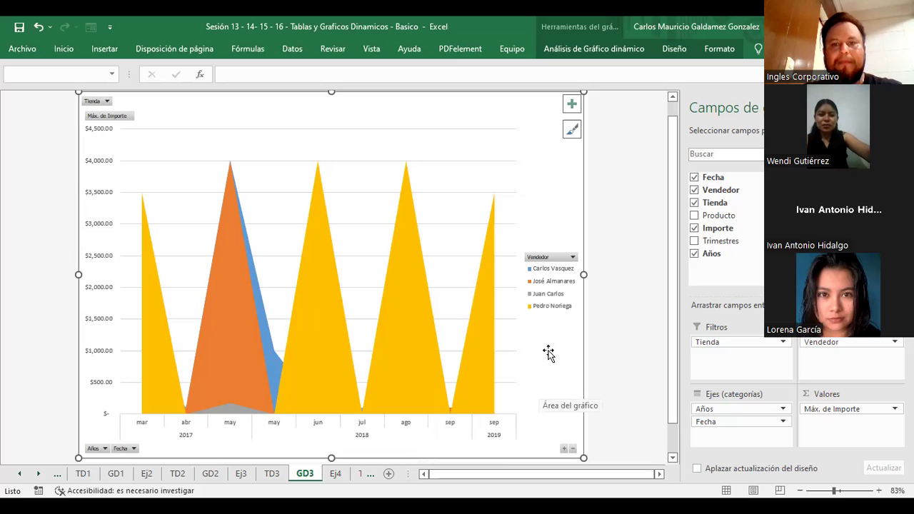
pyautogui.click(552, 308)
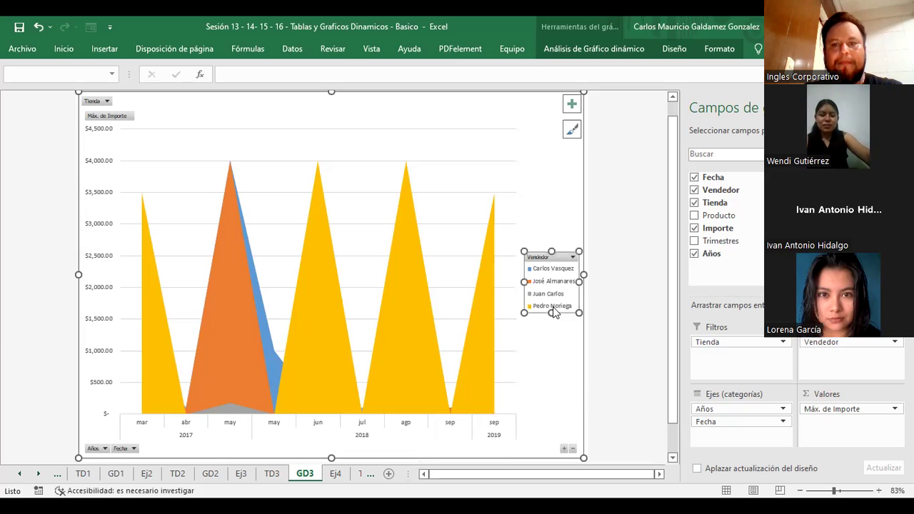
pyautogui.click(478, 326)
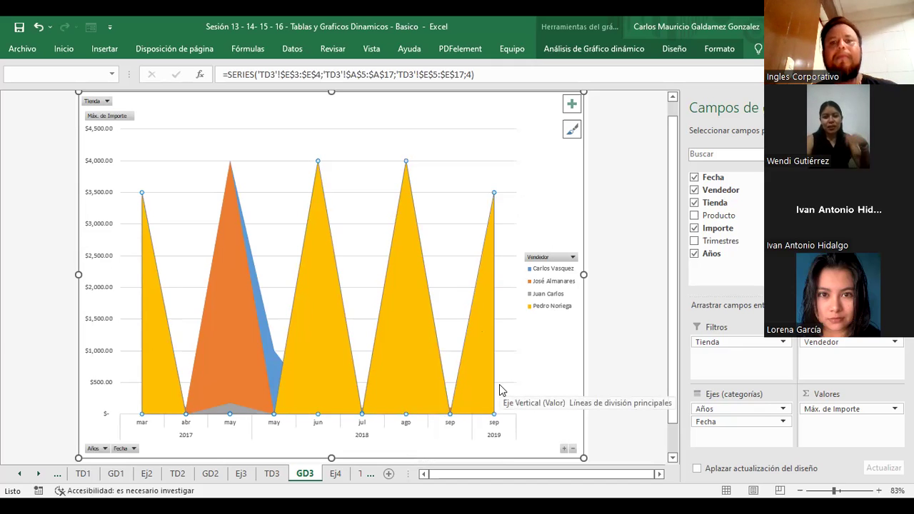
pyautogui.moveTo(490, 393)
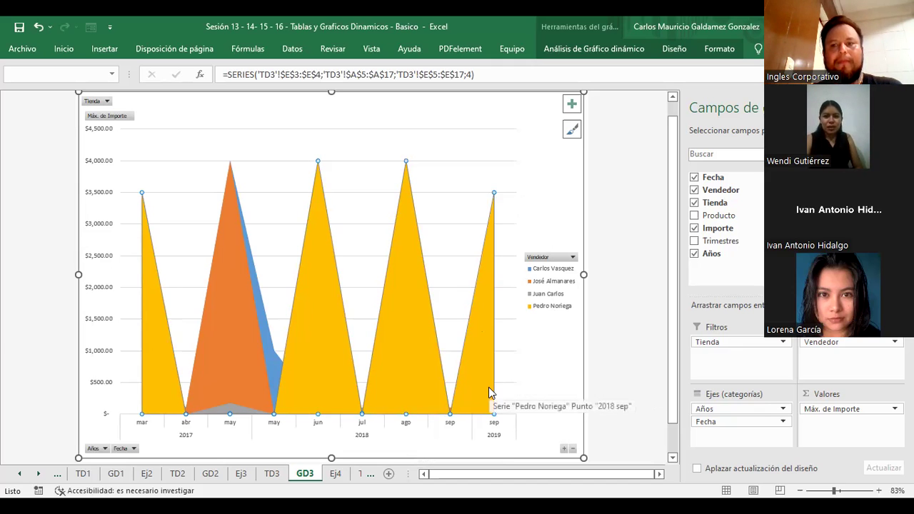
pyautogui.click(562, 364)
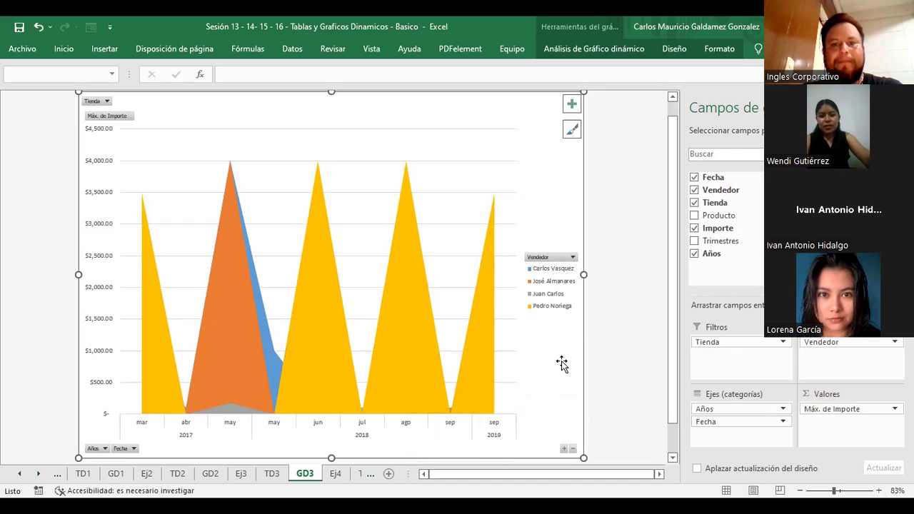
pyautogui.click(490, 391)
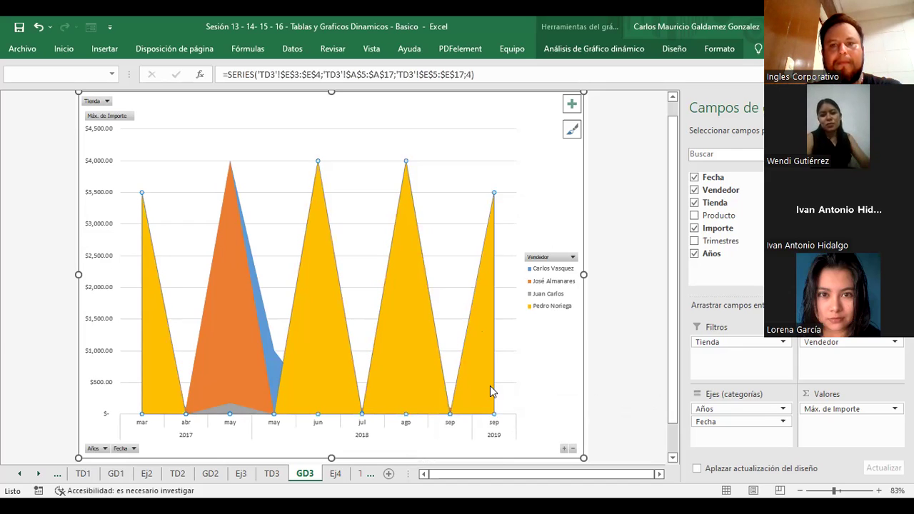
pyautogui.click(271, 474)
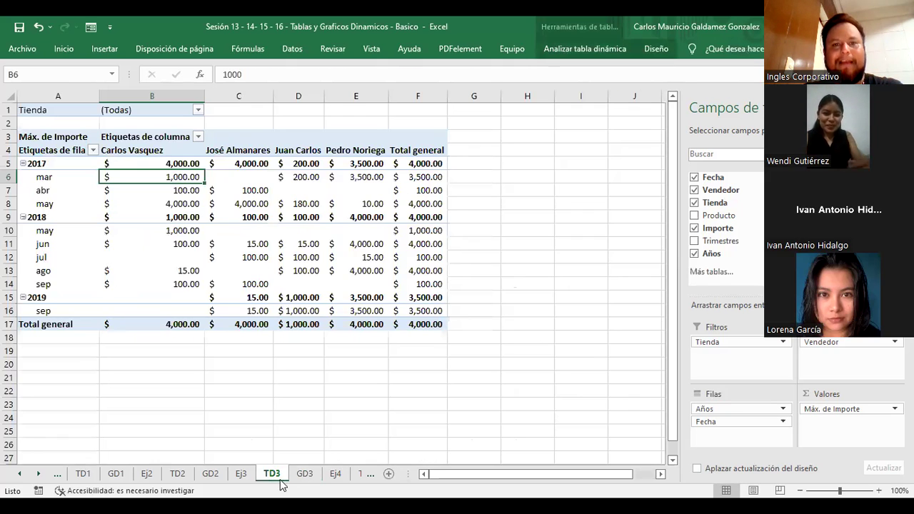
pyautogui.keyDown('ctrl'); pyautogui.scroll(1, 287, 323); pyautogui.keyUp('ctrl')
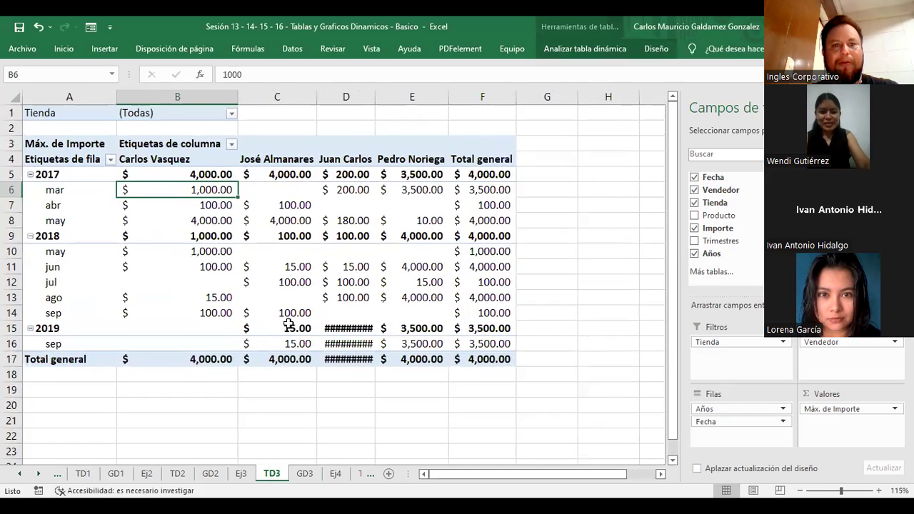
pyautogui.keyDown('ctrl'); pyautogui.scroll(1, 287, 322); pyautogui.keyUp('ctrl')
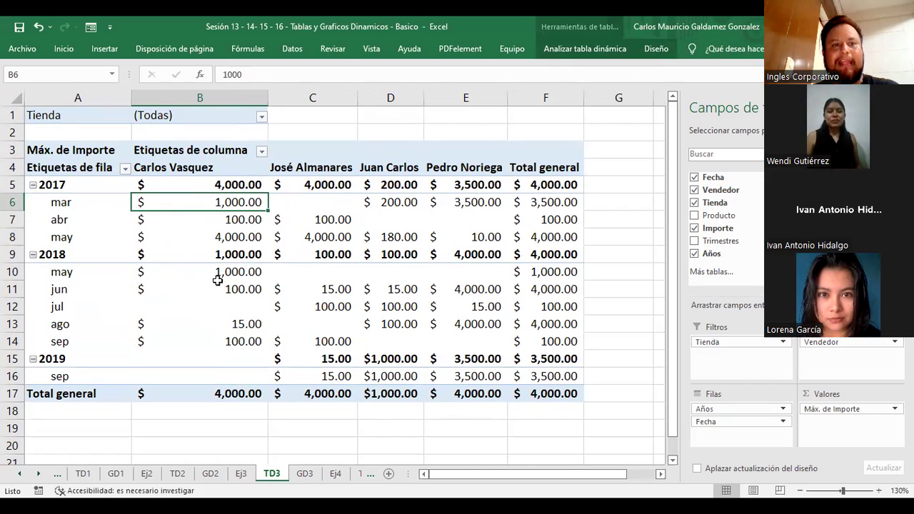
pyautogui.moveTo(184, 206); pyautogui.dragTo(184, 245)
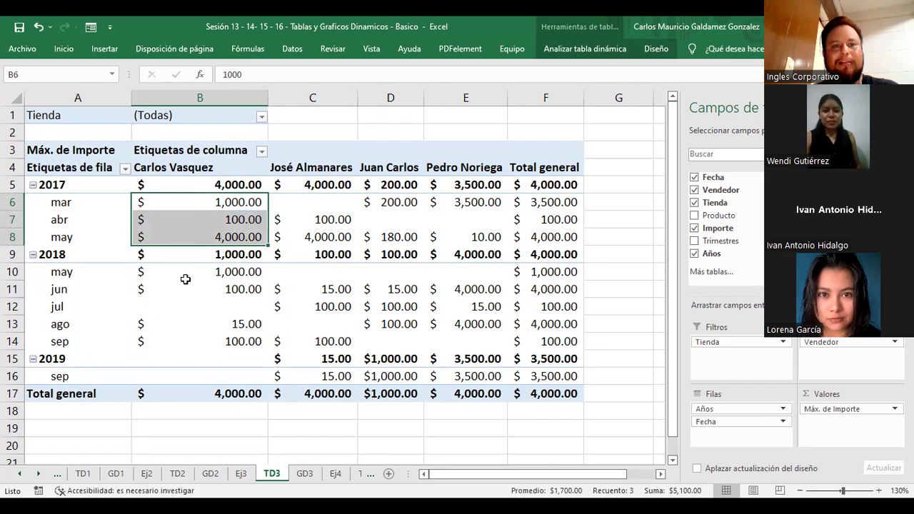
pyautogui.click(192, 273)
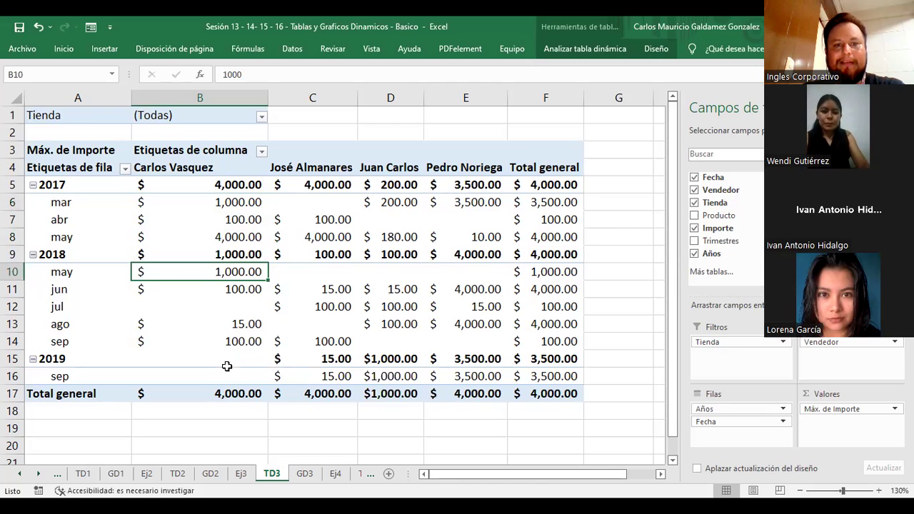
pyautogui.moveTo(203, 201); pyautogui.dragTo(205, 236)
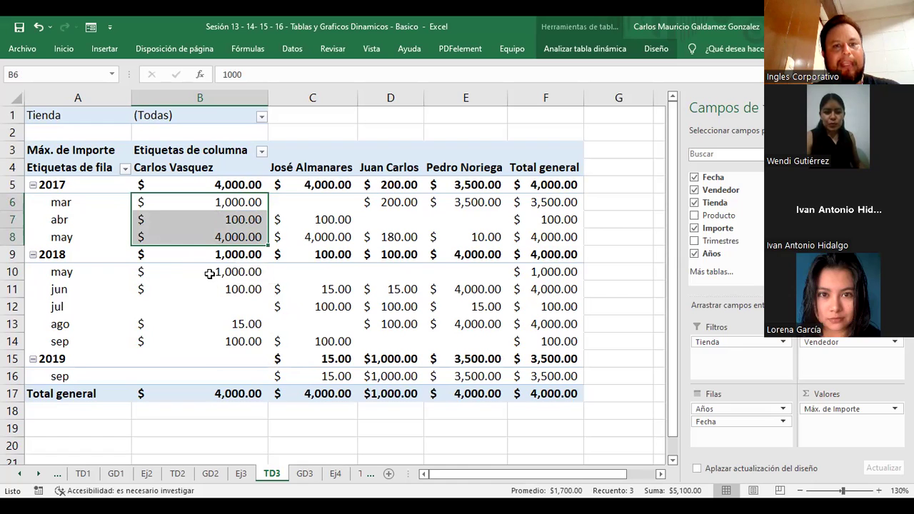
pyautogui.moveTo(197, 274); pyautogui.dragTo(198, 333)
pyautogui.moveTo(198, 341)
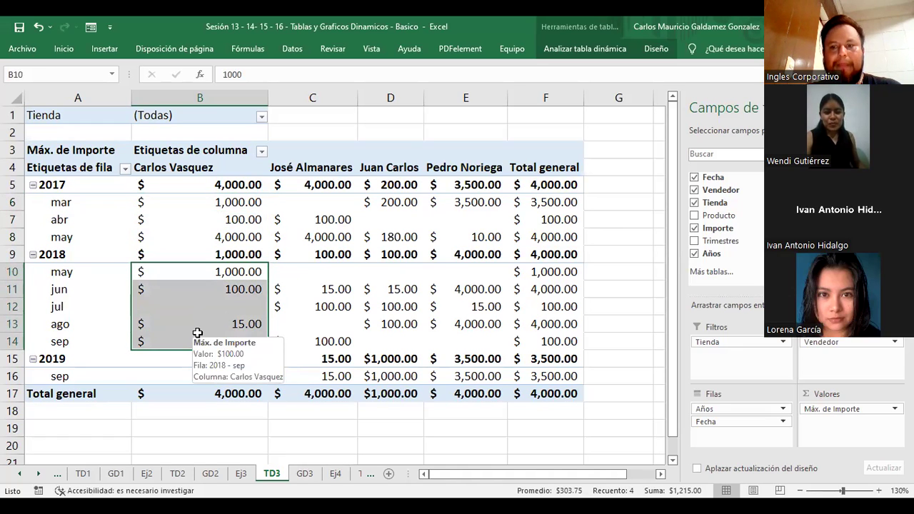
pyautogui.click(233, 393)
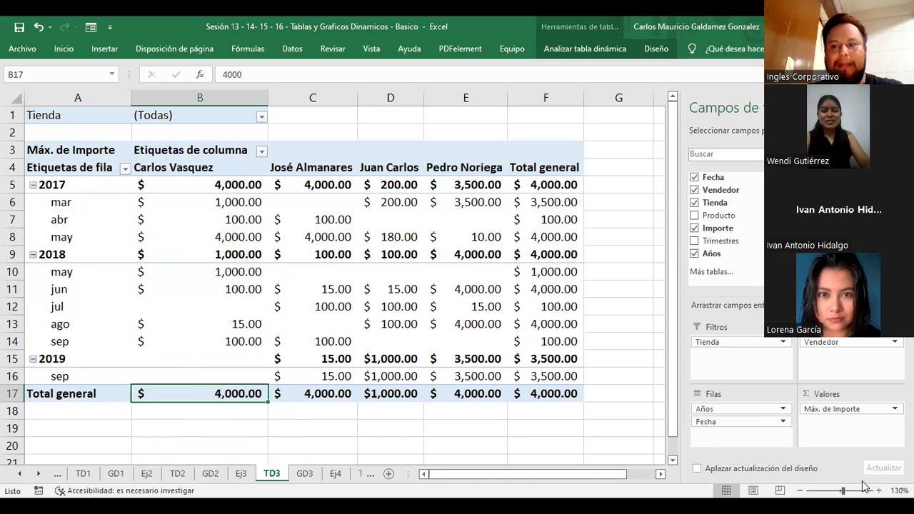
# Change the Importe value field from Máx. to Suma, giving a $27,345.00 grand total.
pyautogui.click(843, 408)
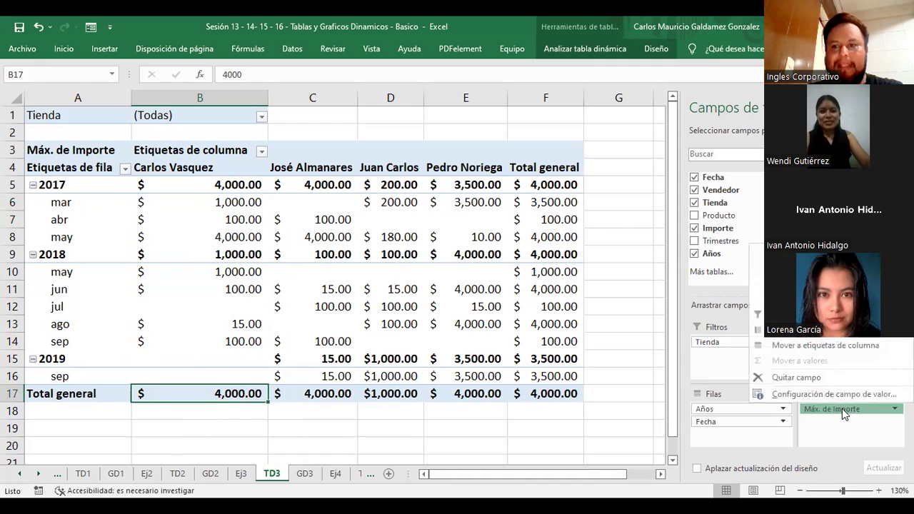
pyautogui.click(821, 396)
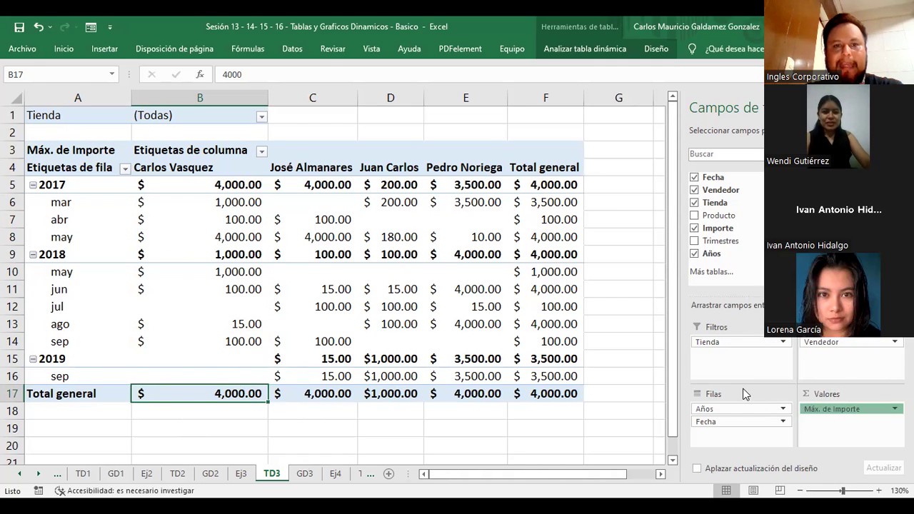
pyautogui.click(400, 355)
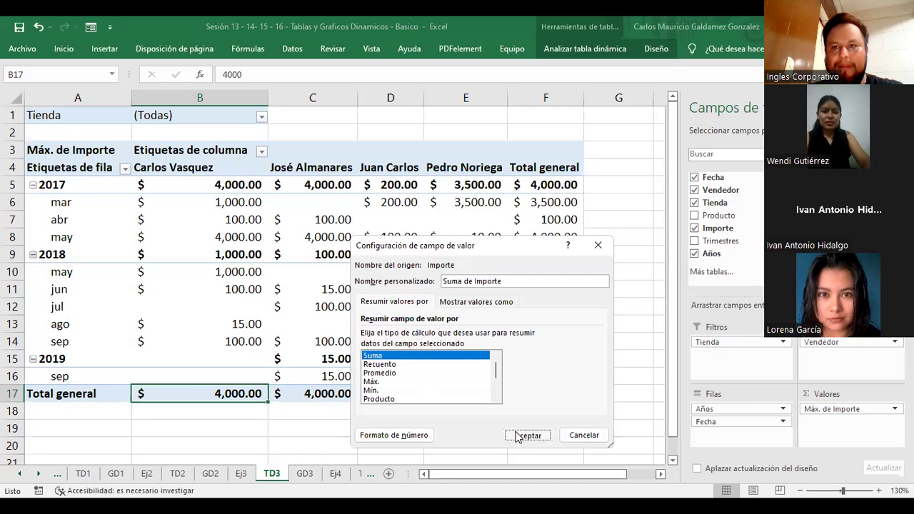
pyautogui.press('Return')
pyautogui.click(304, 473)
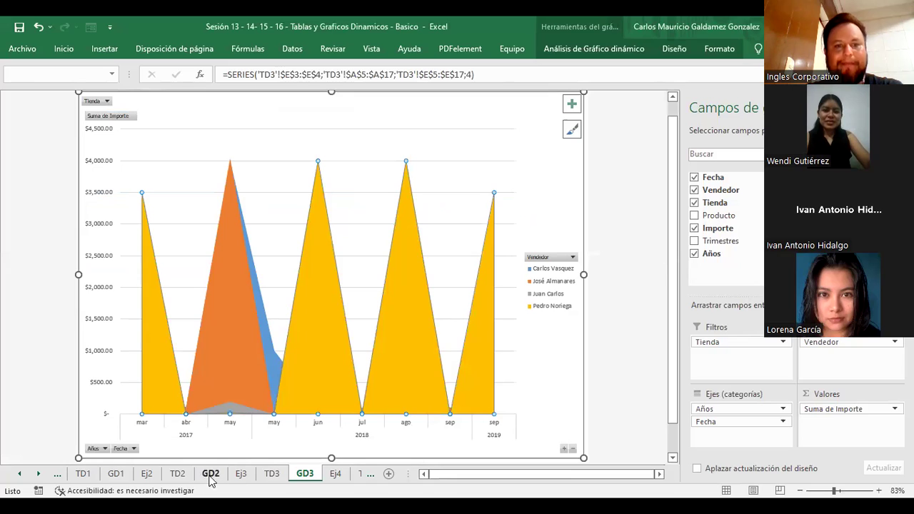
pyautogui.click(272, 474)
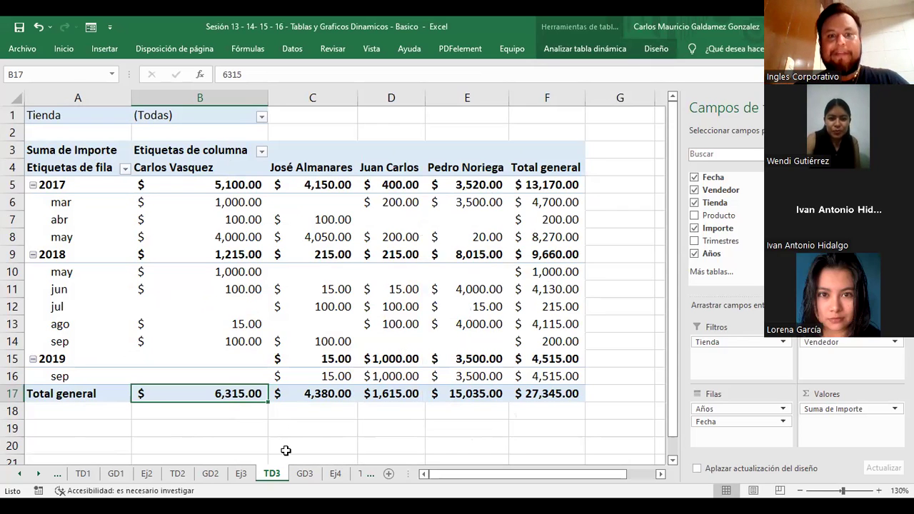
pyautogui.click(300, 477)
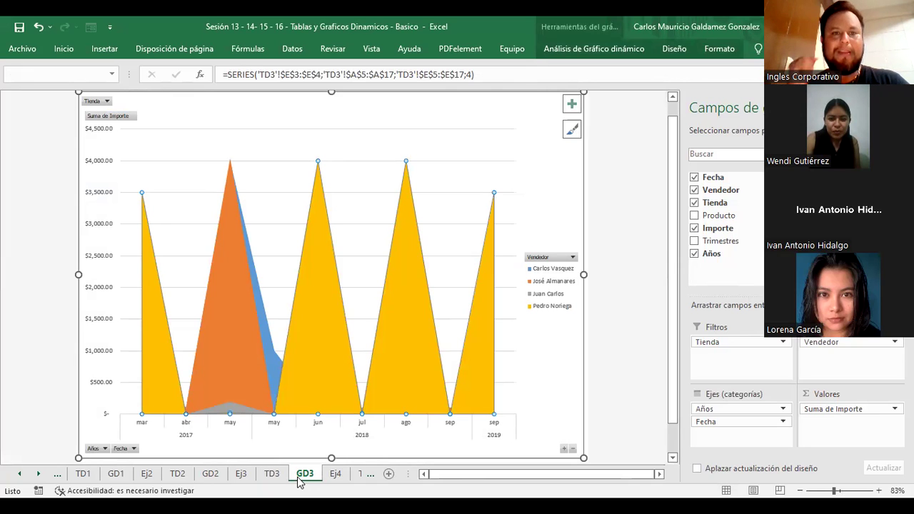
pyautogui.click(272, 475)
pyautogui.click(243, 477)
pyautogui.click(272, 475)
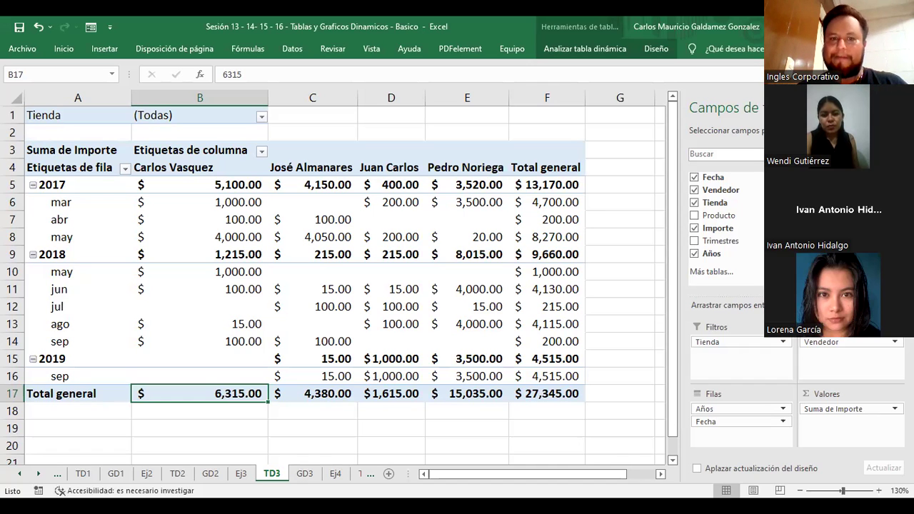
pyautogui.click(305, 474)
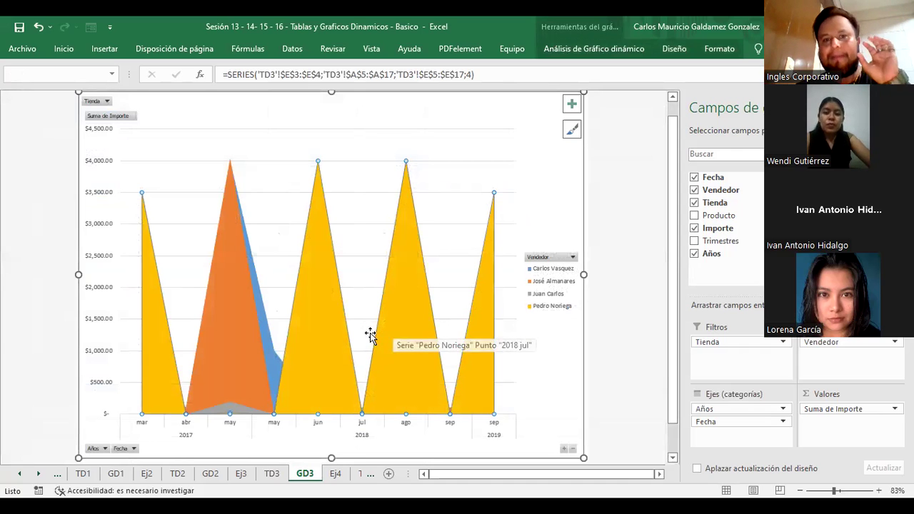
pyautogui.click(281, 477)
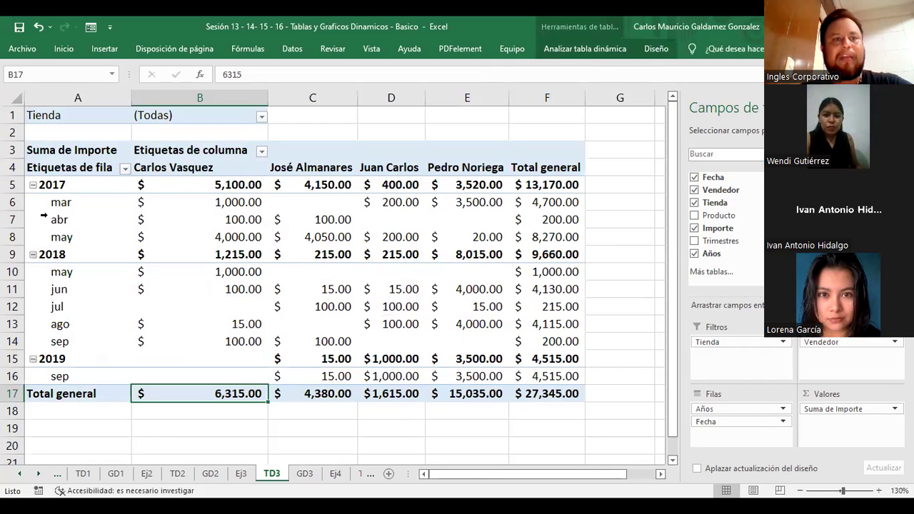
pyautogui.moveTo(201, 205); pyautogui.dragTo(218, 237)
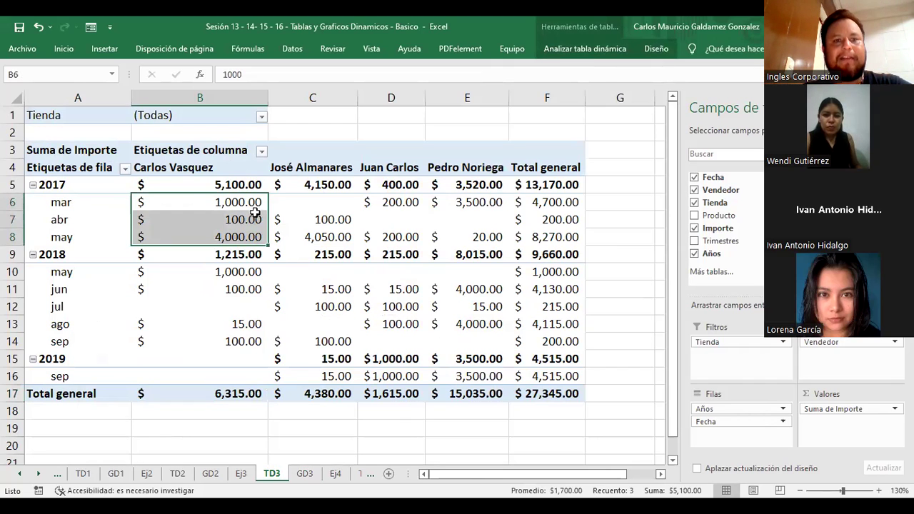
pyautogui.click(229, 184)
pyautogui.moveTo(214, 273); pyautogui.dragTo(241, 349)
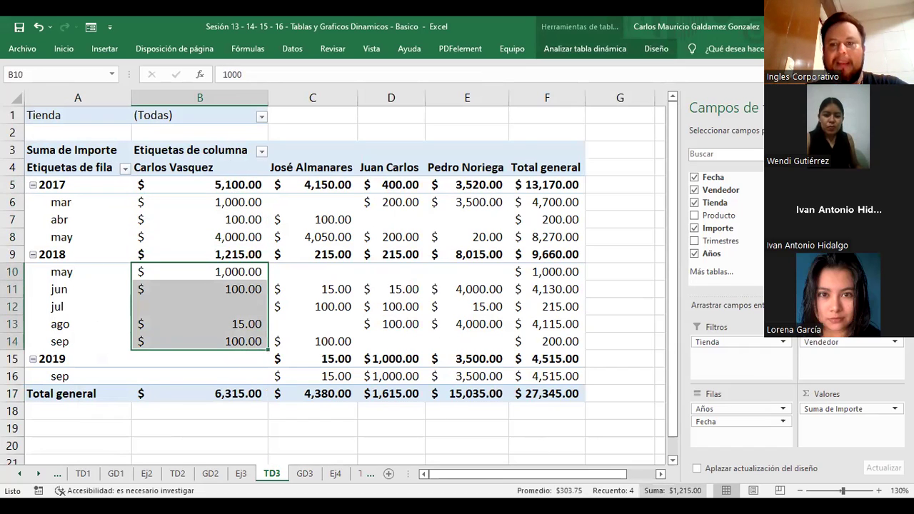
pyautogui.click(199, 390)
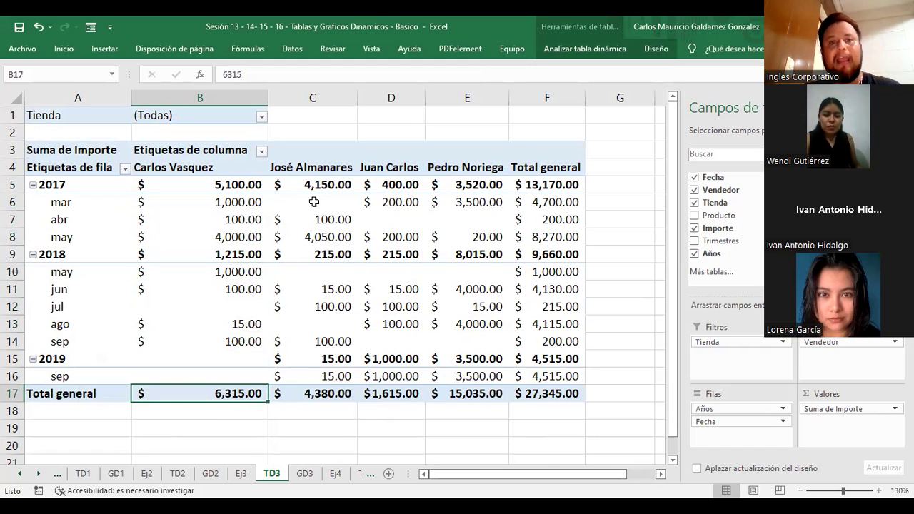
pyautogui.moveTo(314, 202); pyautogui.dragTo(314, 238)
pyautogui.moveTo(318, 275); pyautogui.dragTo(326, 343)
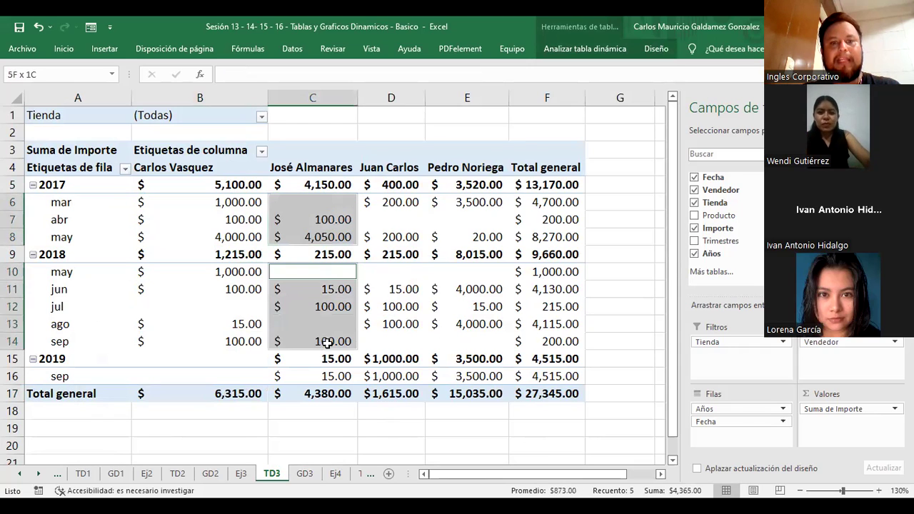
pyautogui.keyDown('ctrl'); pyautogui.click(327, 376); pyautogui.keyUp('ctrl')
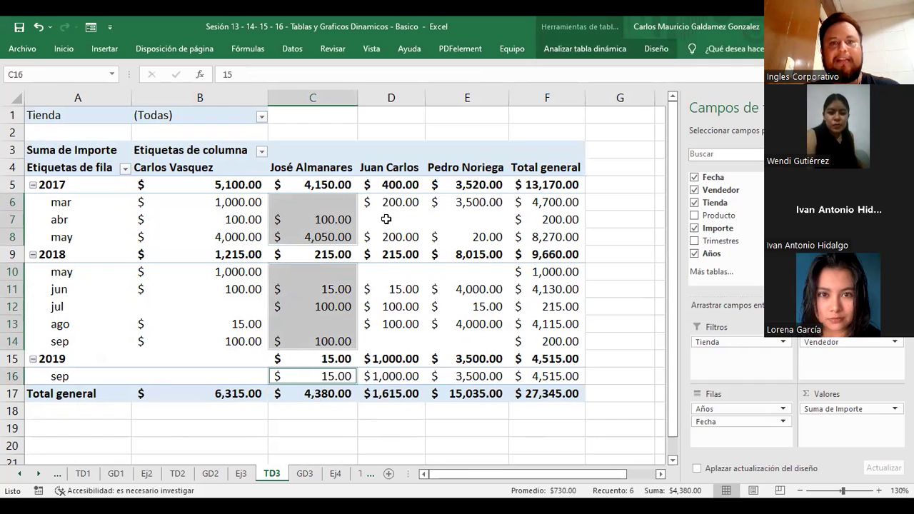
pyautogui.moveTo(389, 202); pyautogui.dragTo(389, 236)
pyautogui.keyDown('ctrl'); pyautogui.click(394, 273); pyautogui.keyUp('ctrl')
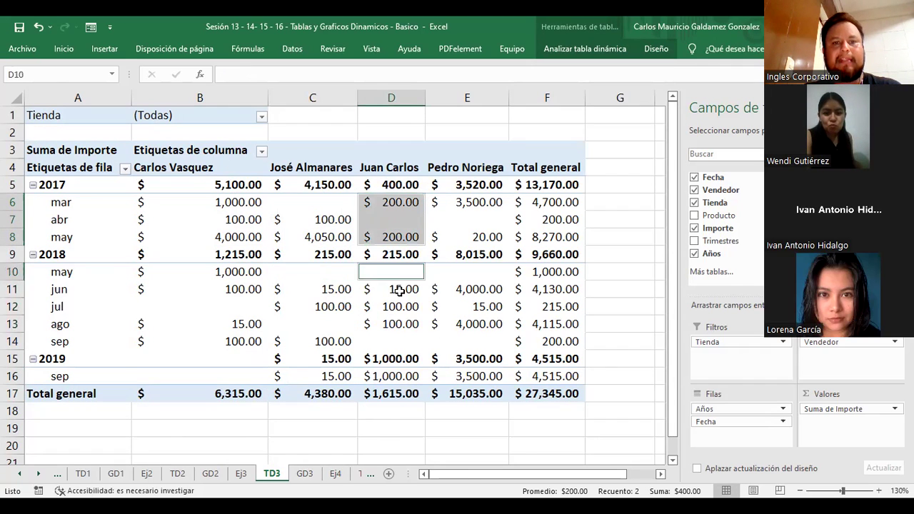
pyautogui.moveTo(400, 289); pyautogui.dragTo(396, 340)
pyautogui.keyDown('ctrl'); pyautogui.click(389, 374); pyautogui.keyUp('ctrl')
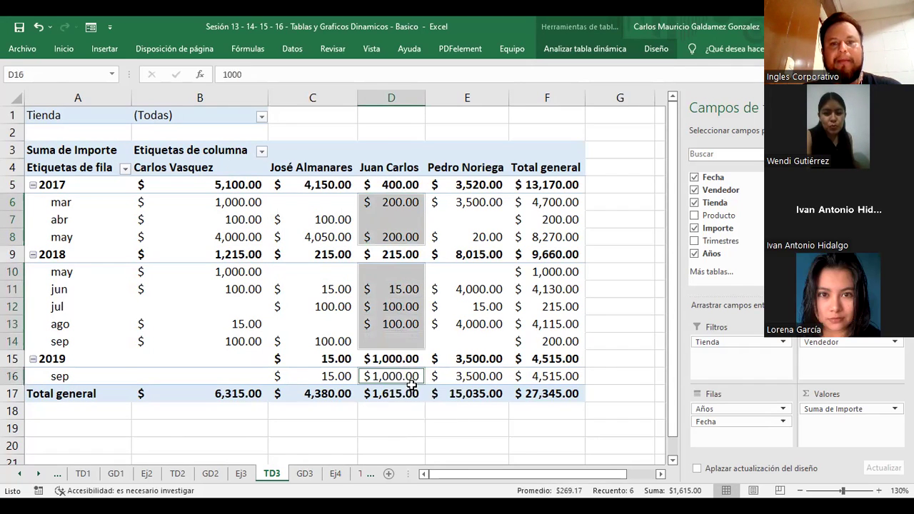
pyautogui.moveTo(460, 202); pyautogui.dragTo(461, 236)
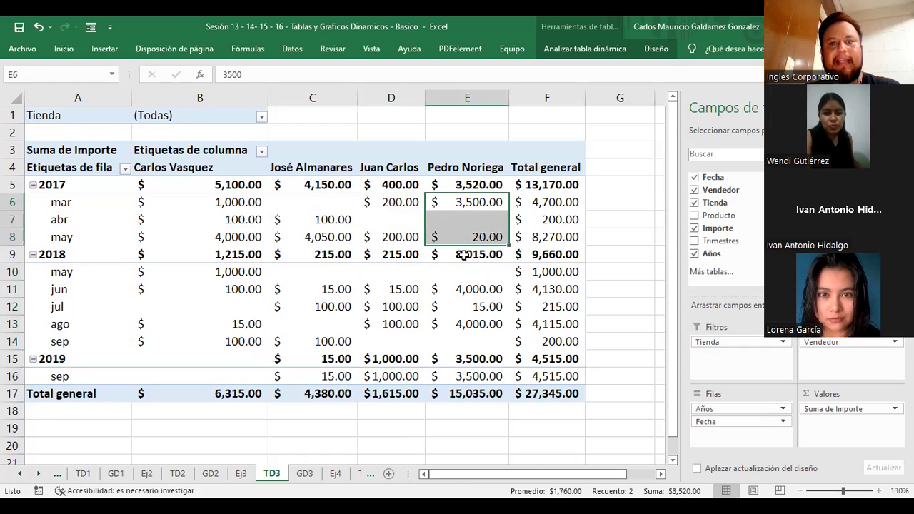
pyautogui.moveTo(465, 295); pyautogui.dragTo(465, 321)
pyautogui.keyDown('ctrl'); pyautogui.click(455, 373); pyautogui.keyUp('ctrl')
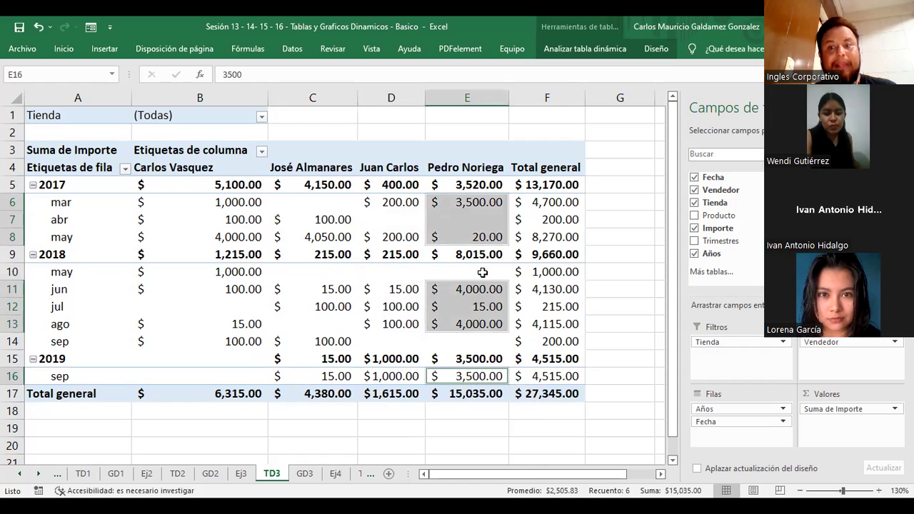
pyautogui.click(527, 392)
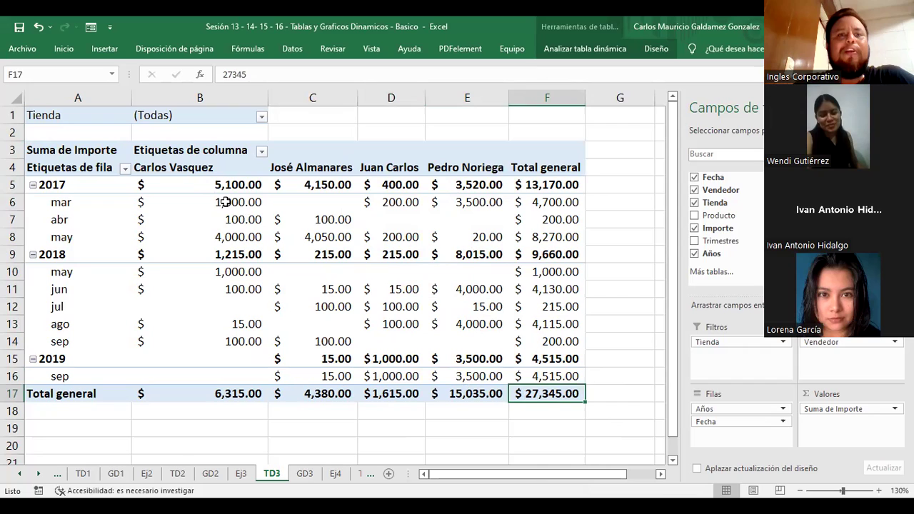
pyautogui.moveTo(225, 202); pyautogui.dragTo(218, 239)
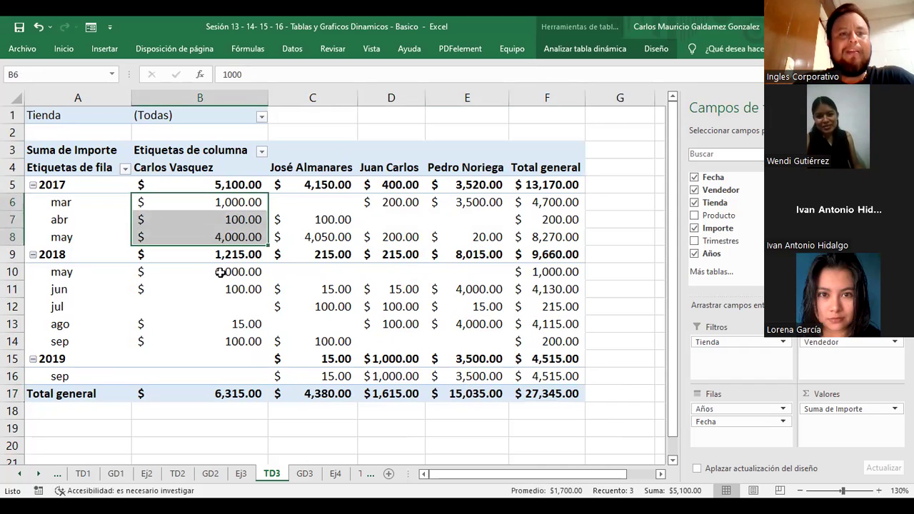
pyautogui.moveTo(222, 272); pyautogui.dragTo(221, 336)
pyautogui.click(92, 202)
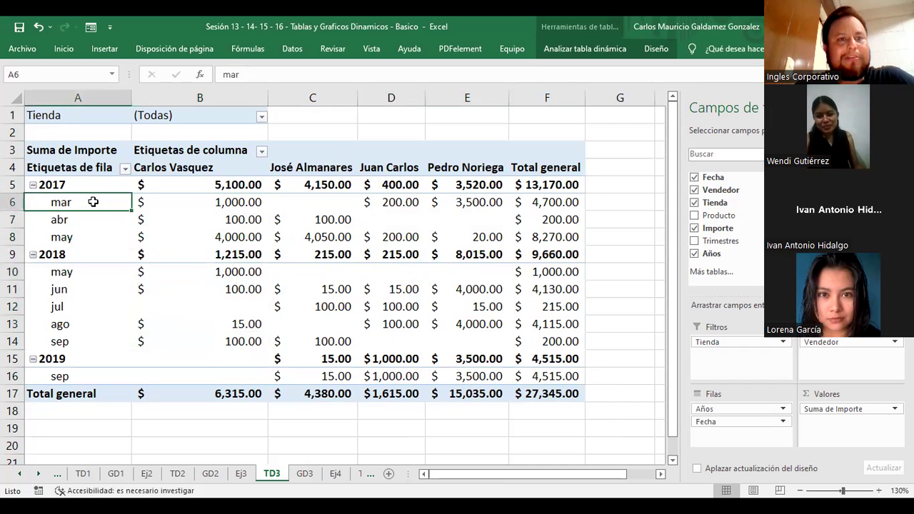
pyautogui.click(218, 204)
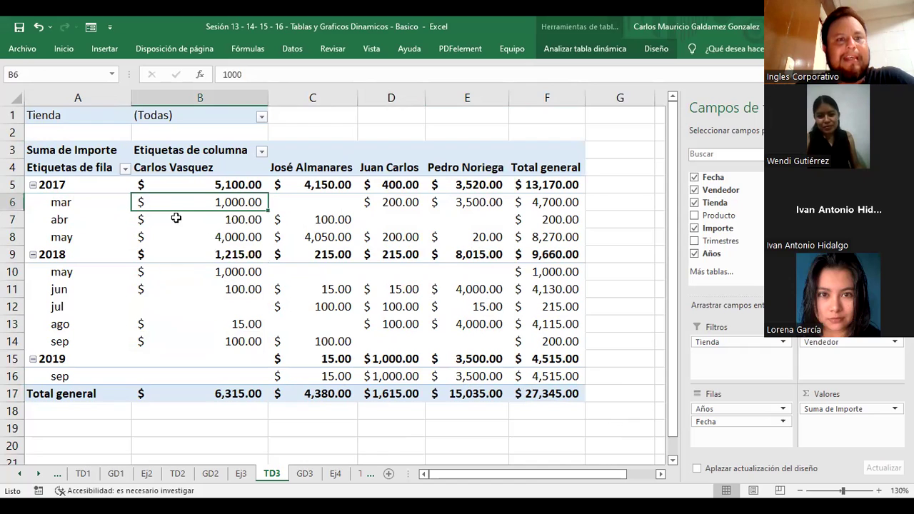
pyautogui.click(189, 223)
pyautogui.click(155, 239)
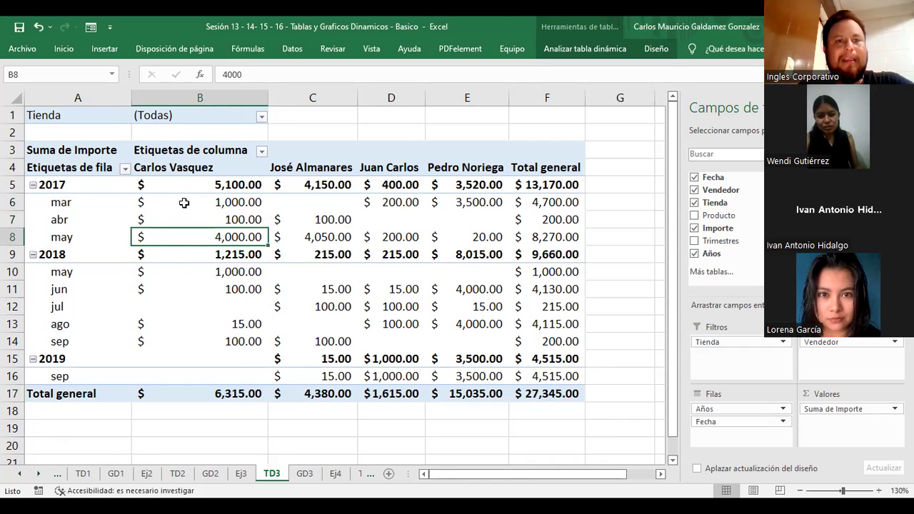
pyautogui.click(180, 171)
pyautogui.moveTo(200, 202)
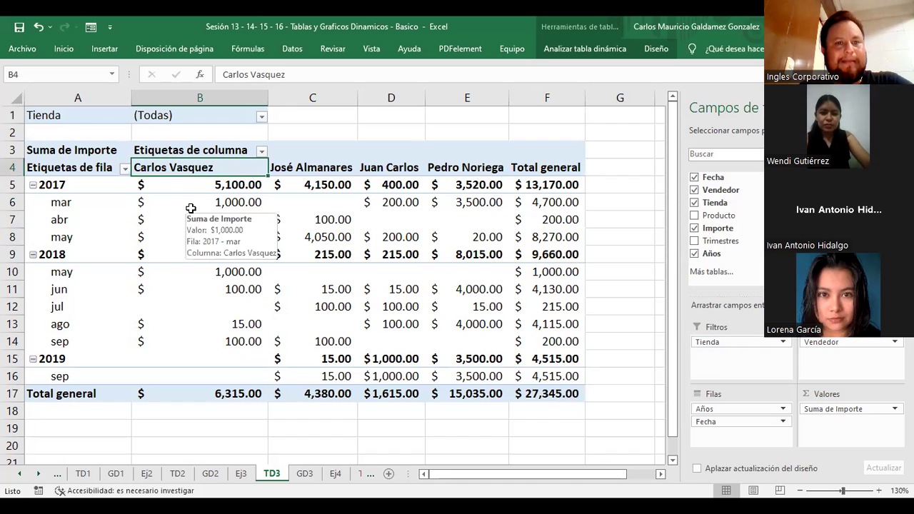
pyautogui.moveTo(194, 210); pyautogui.dragTo(194, 238)
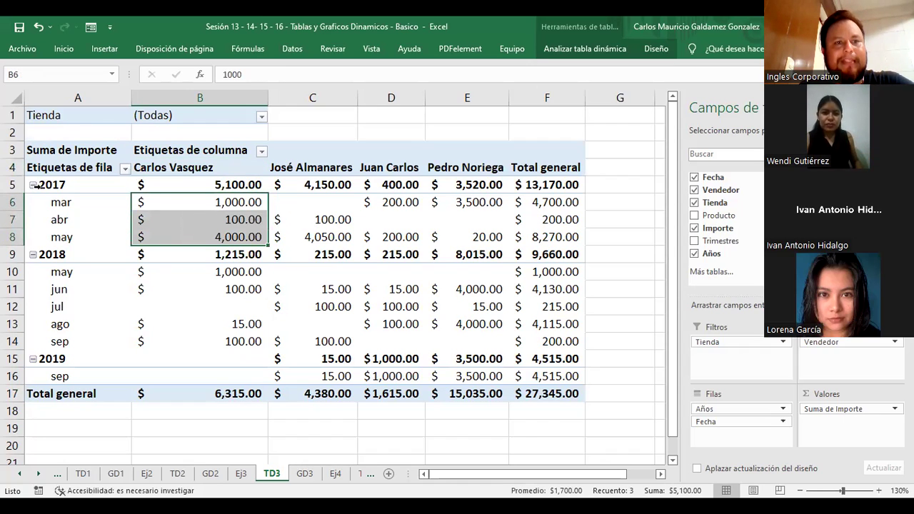
pyautogui.moveTo(222, 271); pyautogui.dragTo(224, 341)
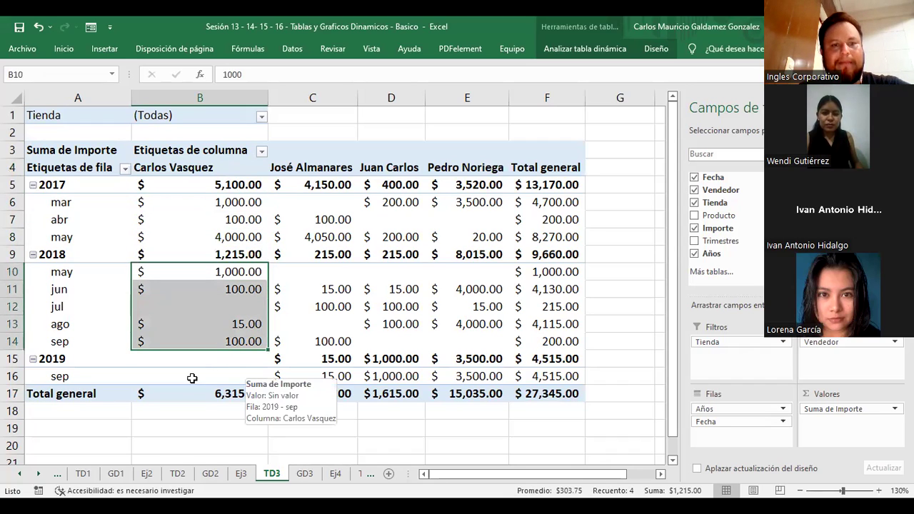
pyautogui.click(191, 376)
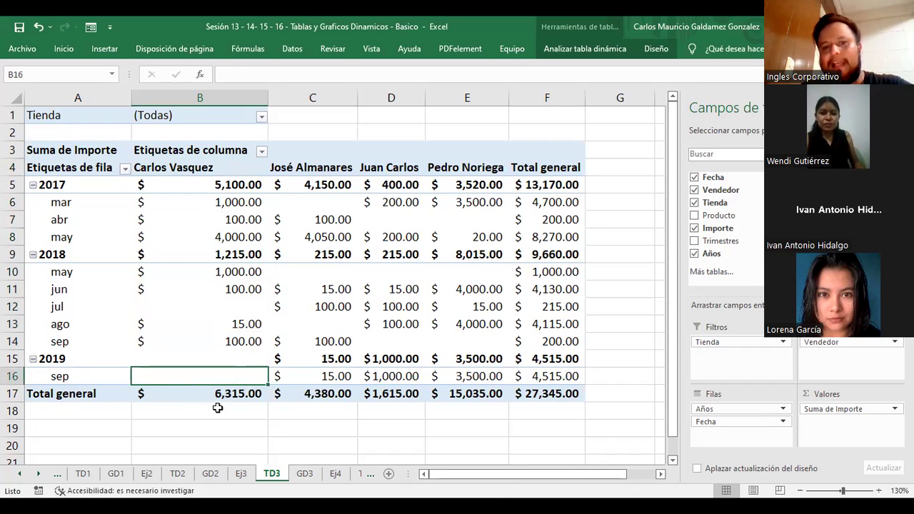
pyautogui.click(157, 308)
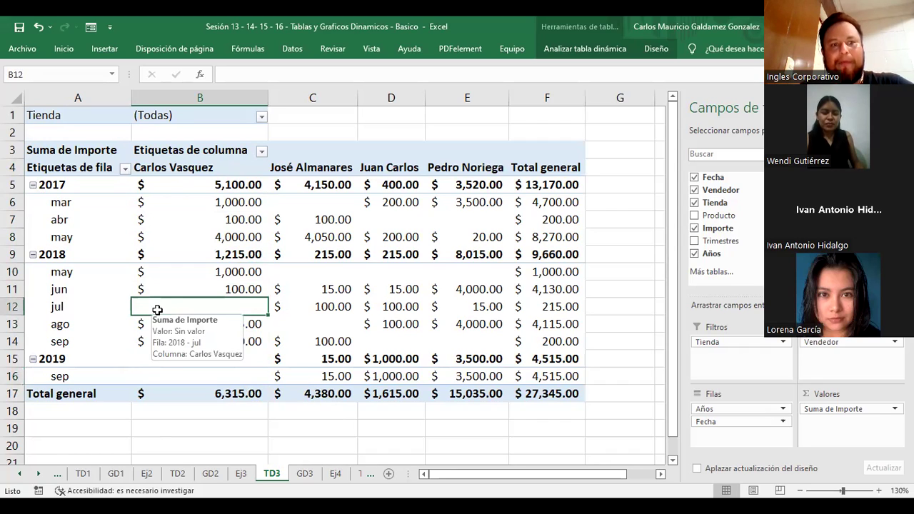
pyautogui.moveTo(277, 342)
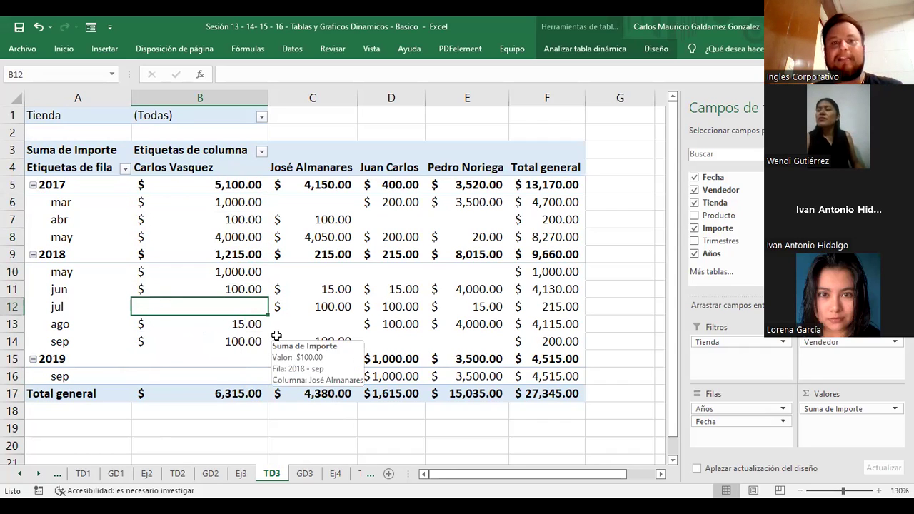
pyautogui.click(304, 474)
pyautogui.click(278, 476)
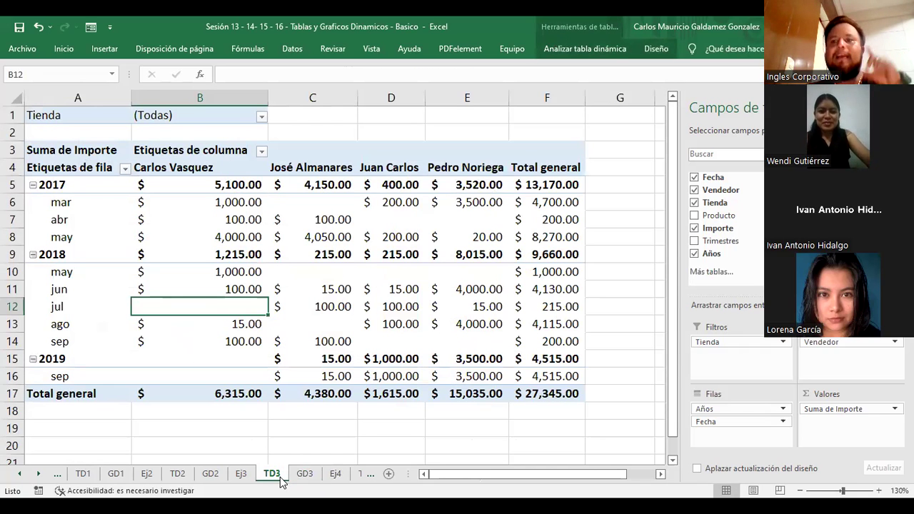
pyautogui.click(242, 474)
pyautogui.moveTo(522, 136); pyautogui.dragTo(662, 136)
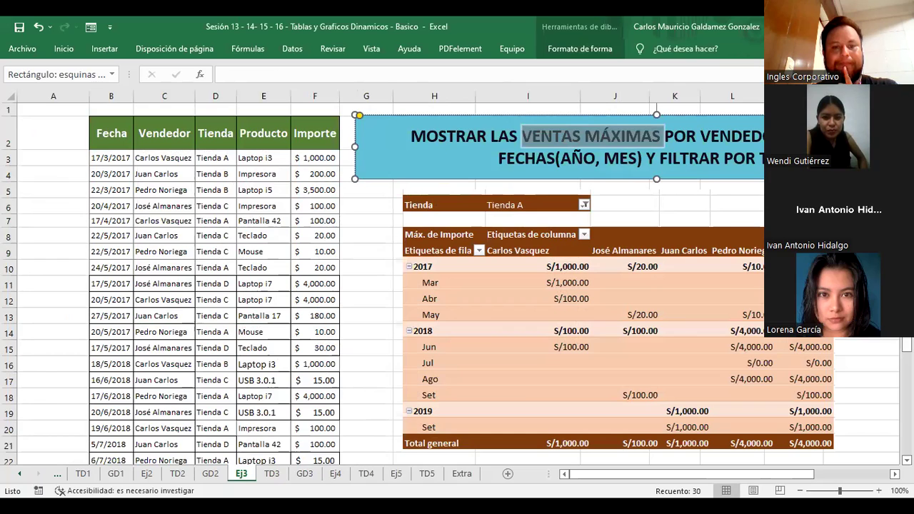
pyautogui.click(271, 477)
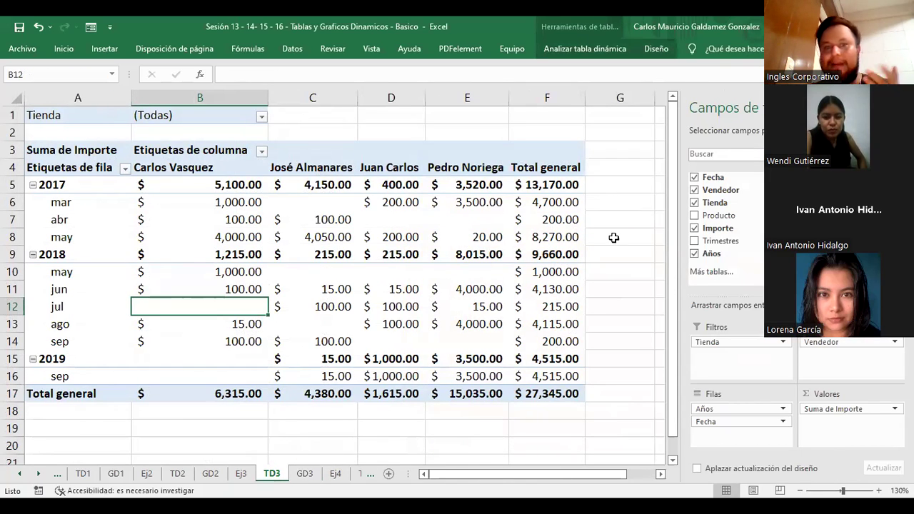
pyautogui.click(325, 237)
pyautogui.moveTo(243, 202); pyautogui.dragTo(246, 232)
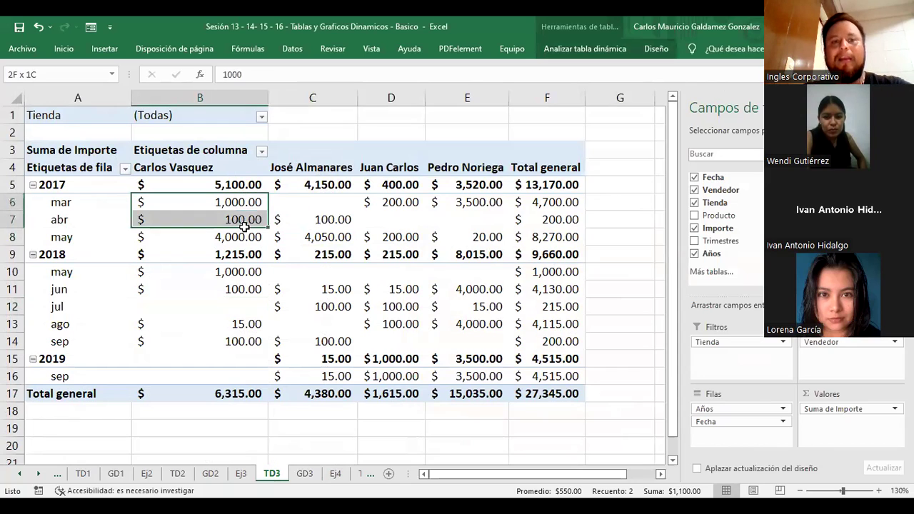
pyautogui.moveTo(309, 203); pyautogui.dragTo(325, 236)
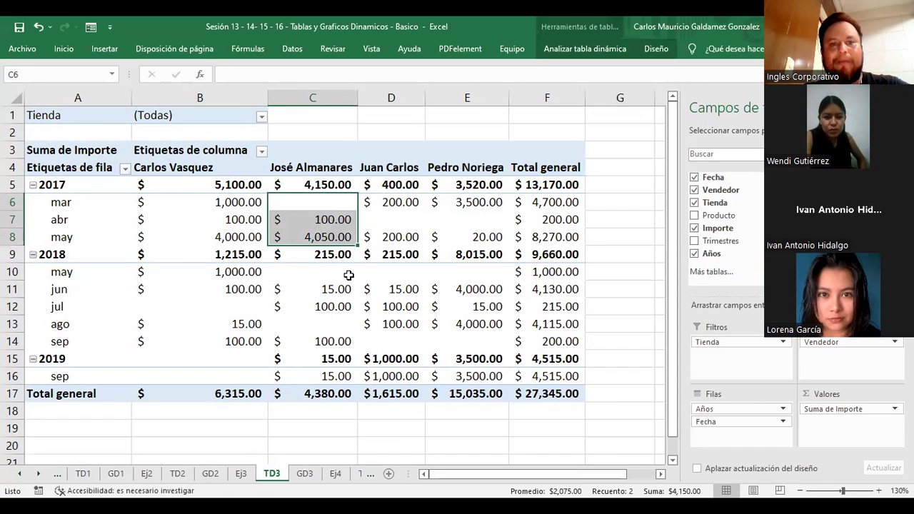
pyautogui.moveTo(230, 273); pyautogui.dragTo(243, 342)
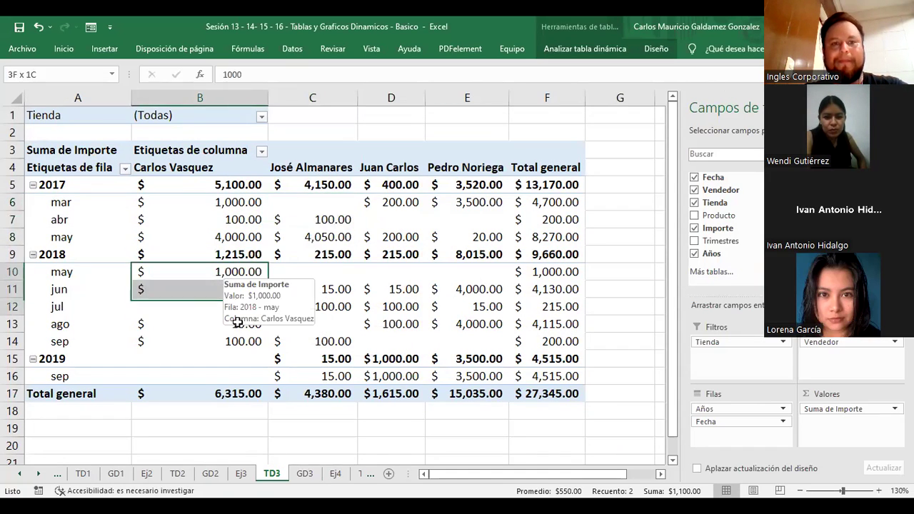
pyautogui.click(390, 321)
pyautogui.click(395, 338)
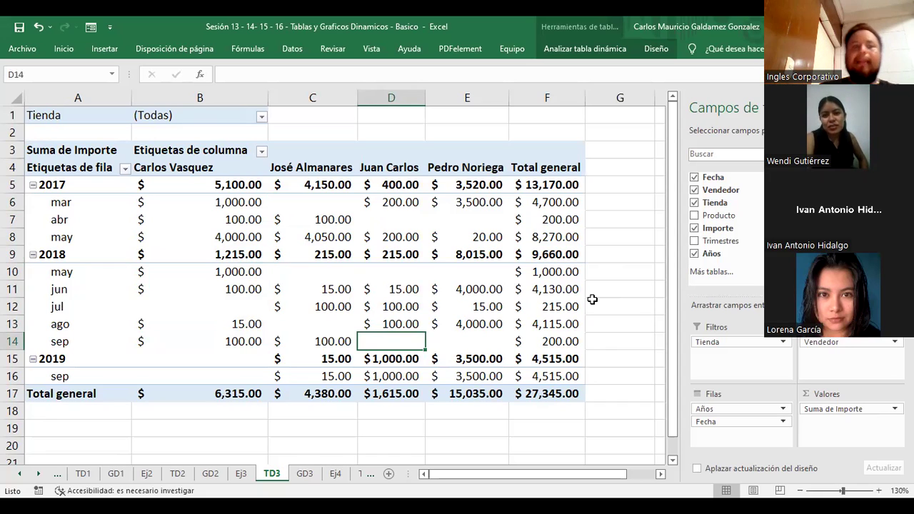
pyautogui.click(71, 203)
pyautogui.click(241, 203)
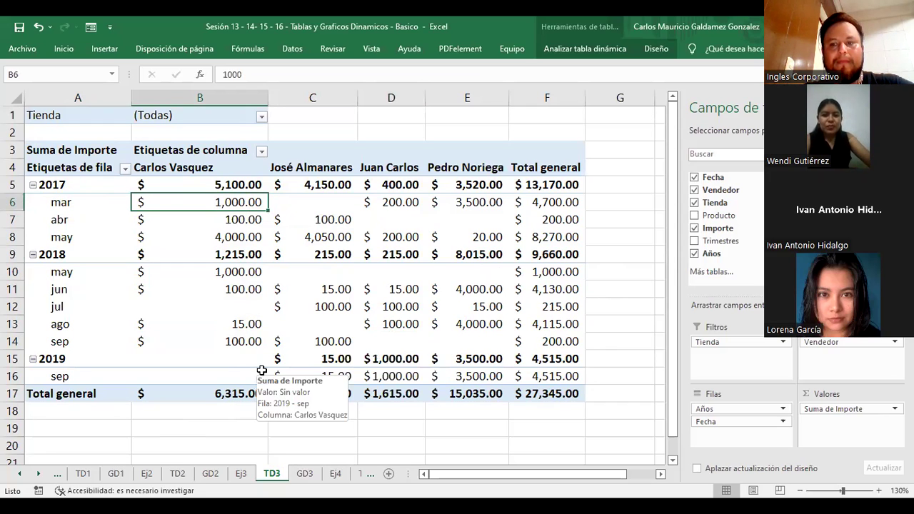
pyautogui.click(202, 371)
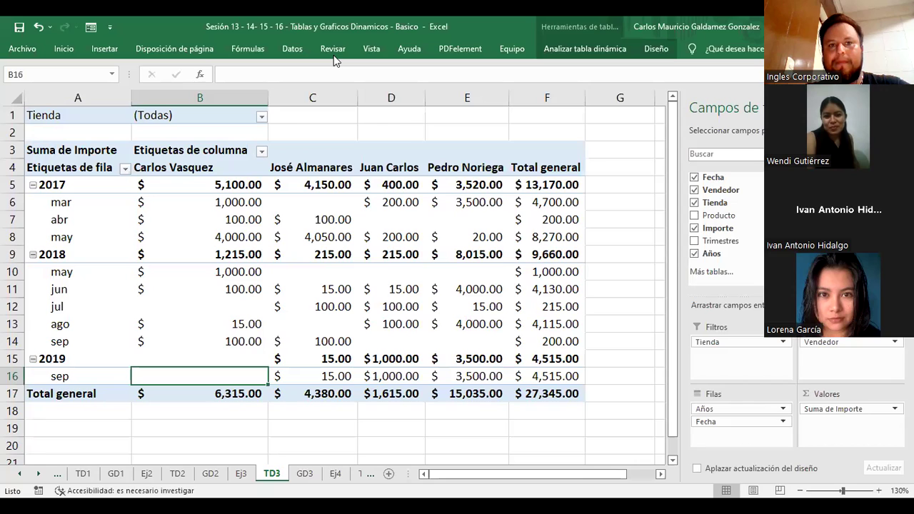
pyautogui.moveTo(705, 342); pyautogui.dragTo(586, 433)
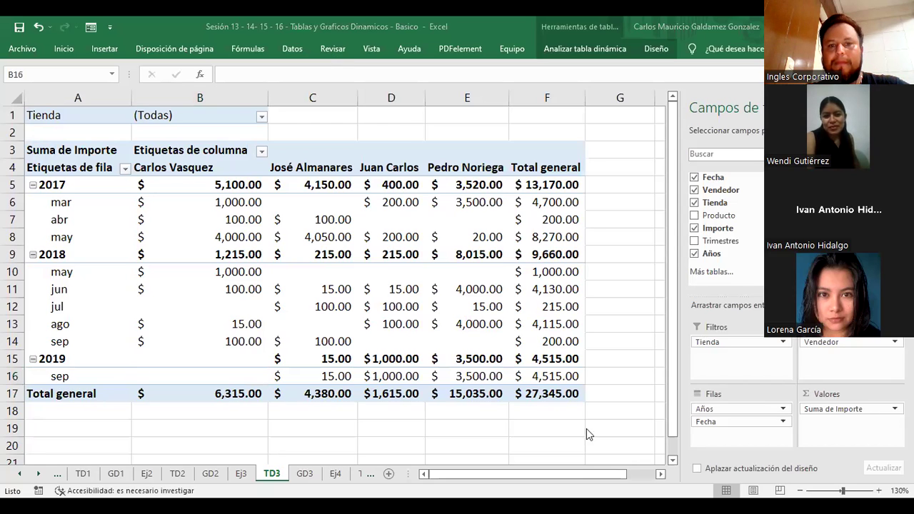
pyautogui.doubleClick(376, 319)
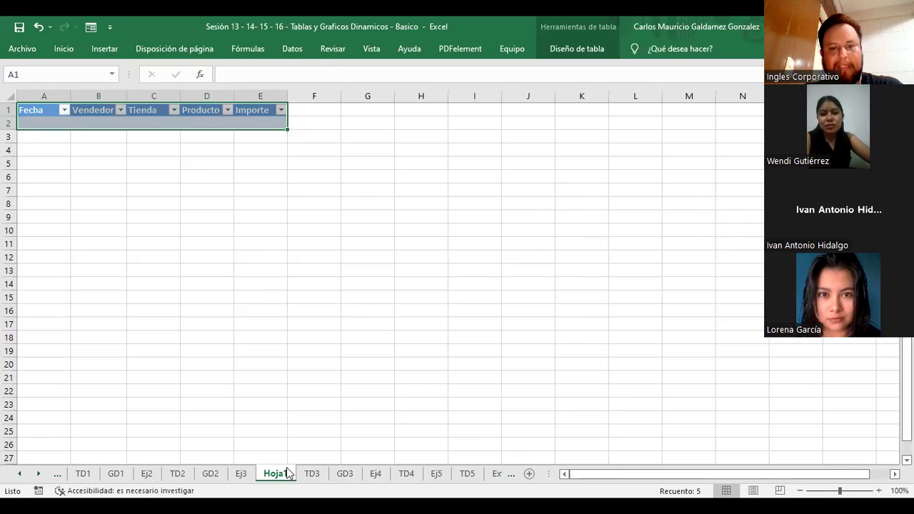
pyautogui.hotkey('ctrl', 'z')
pyautogui.click(369, 318)
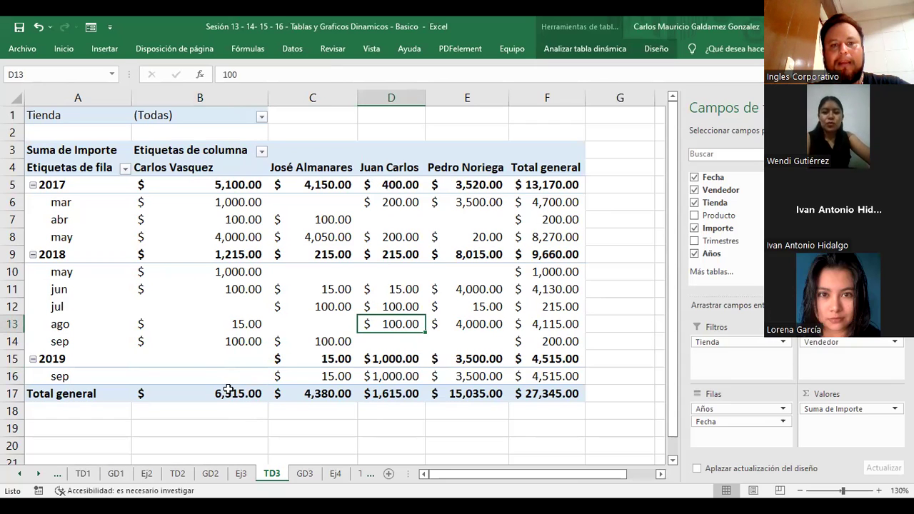
pyautogui.moveTo(228, 392); pyautogui.dragTo(464, 394)
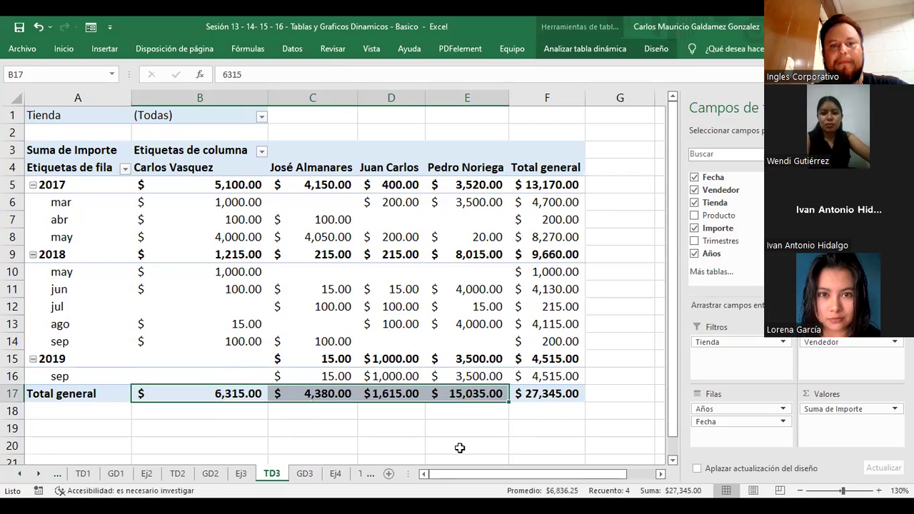
pyautogui.click(392, 415)
pyautogui.click(372, 359)
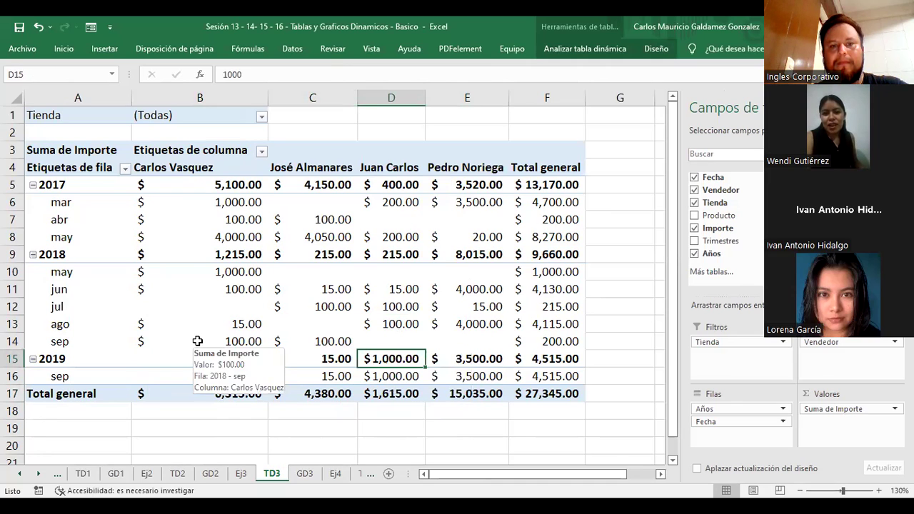
pyautogui.click(172, 171)
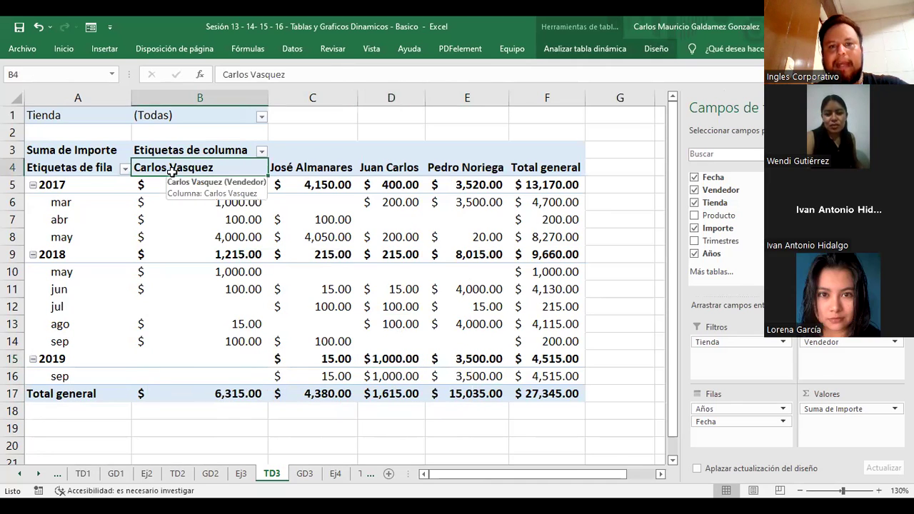
pyautogui.click(376, 170)
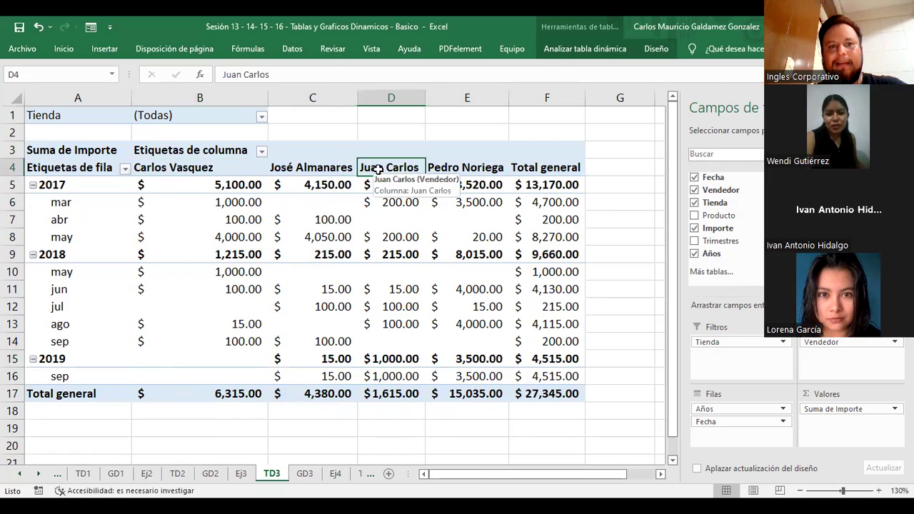
pyautogui.click(176, 170)
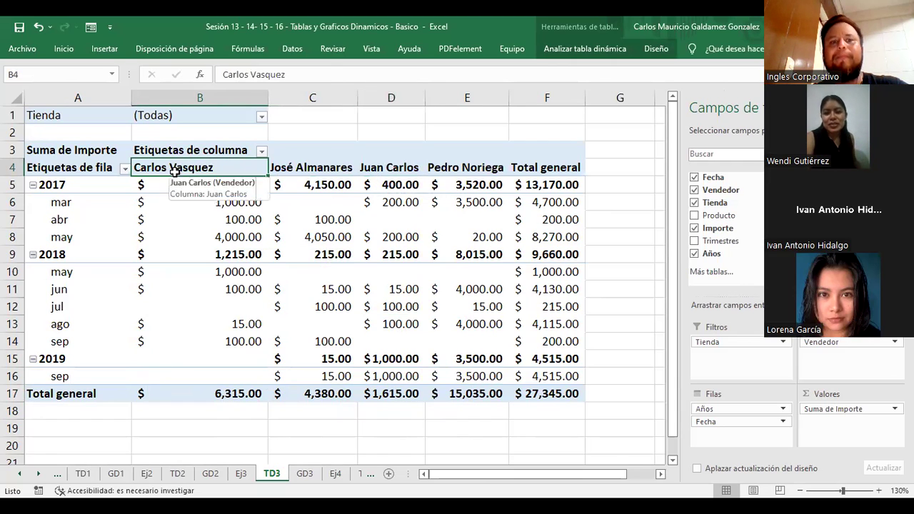
pyautogui.click(195, 392)
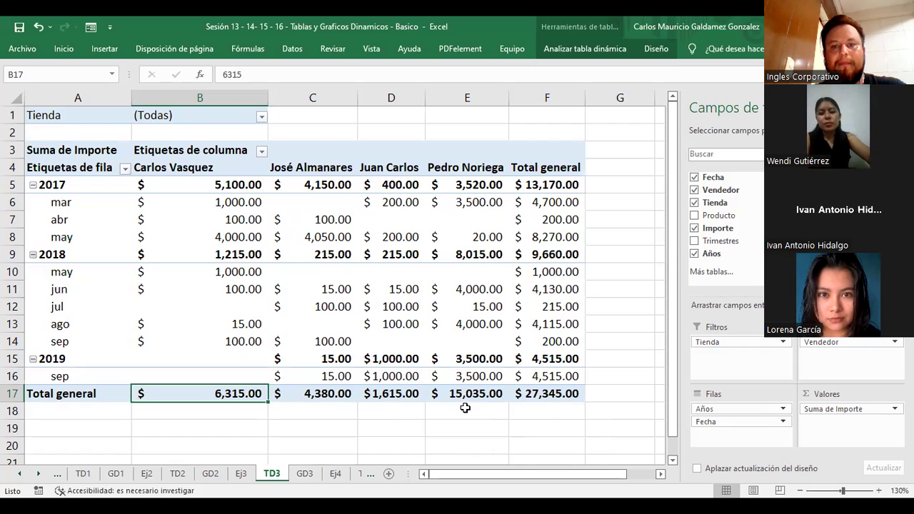
pyautogui.click(466, 411)
pyautogui.click(381, 342)
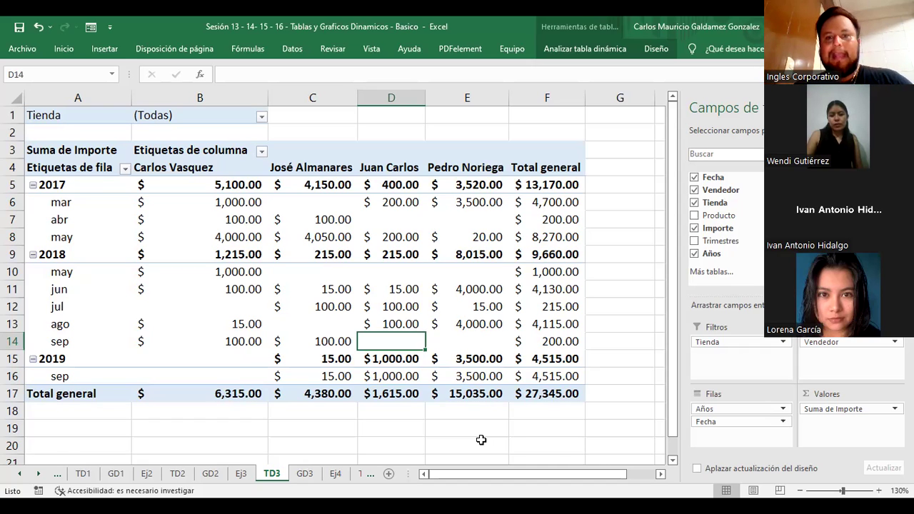
pyautogui.moveTo(200, 186)
pyautogui.mouseDown()
pyautogui.moveTo(301, 377)
pyautogui.moveTo(463, 370)
pyautogui.mouseUp()
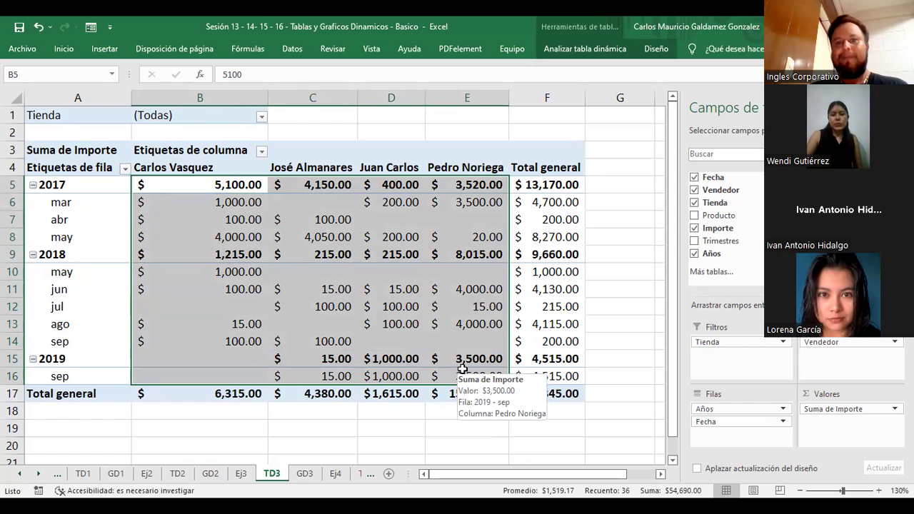
pyautogui.click(463, 369)
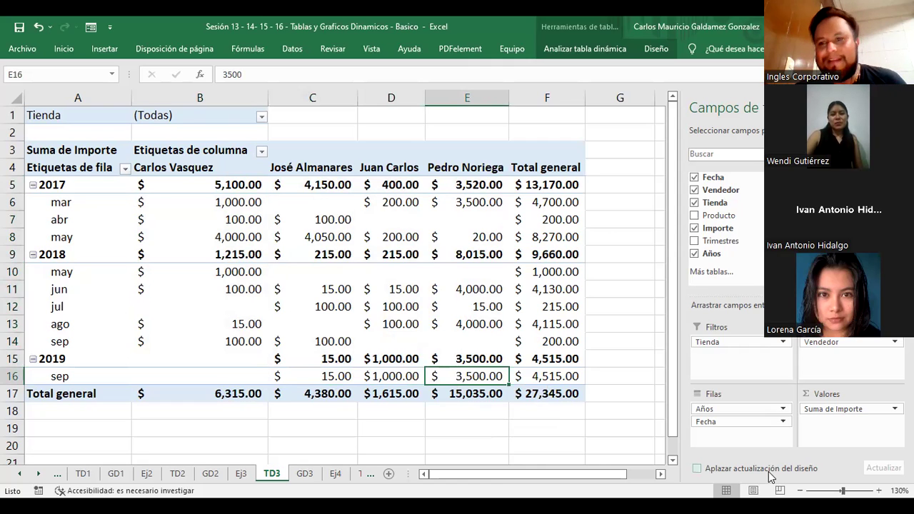
pyautogui.moveTo(205, 184); pyautogui.dragTo(471, 368)
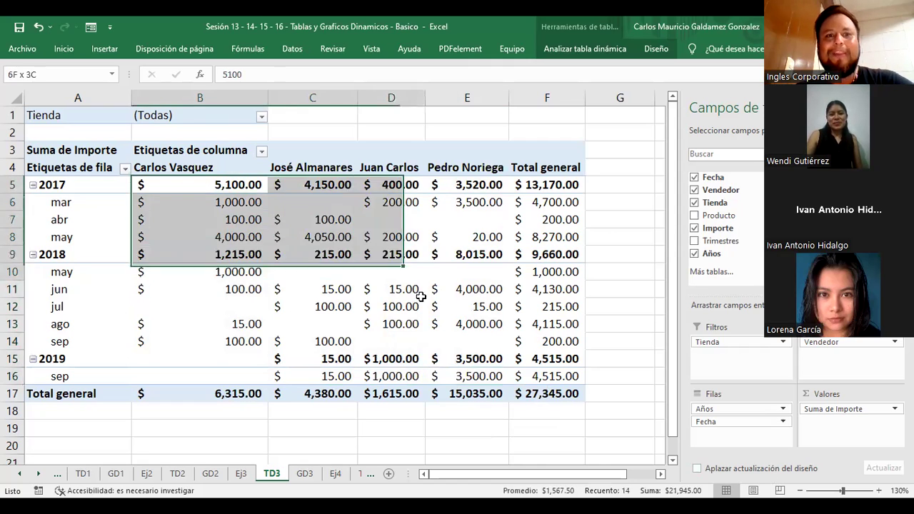
pyautogui.moveTo(470, 359)
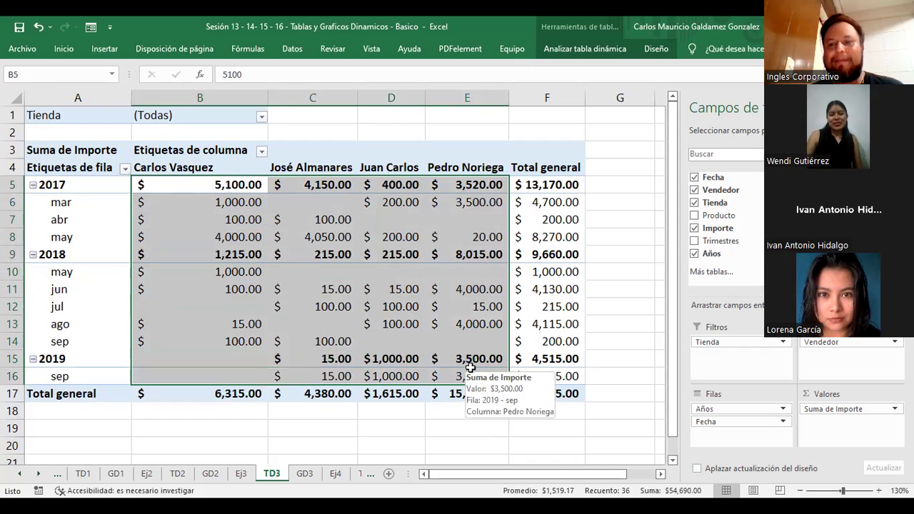
pyautogui.click(178, 292)
pyautogui.click(187, 306)
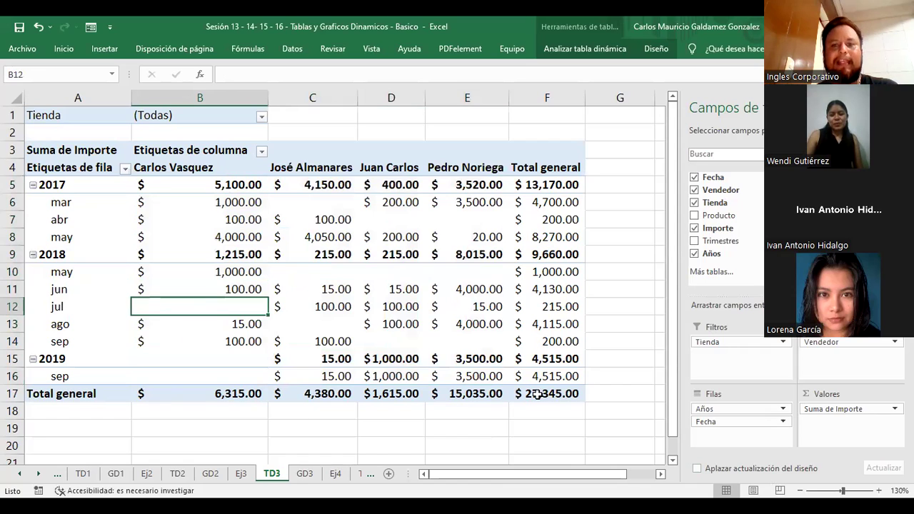
pyautogui.click(602, 372)
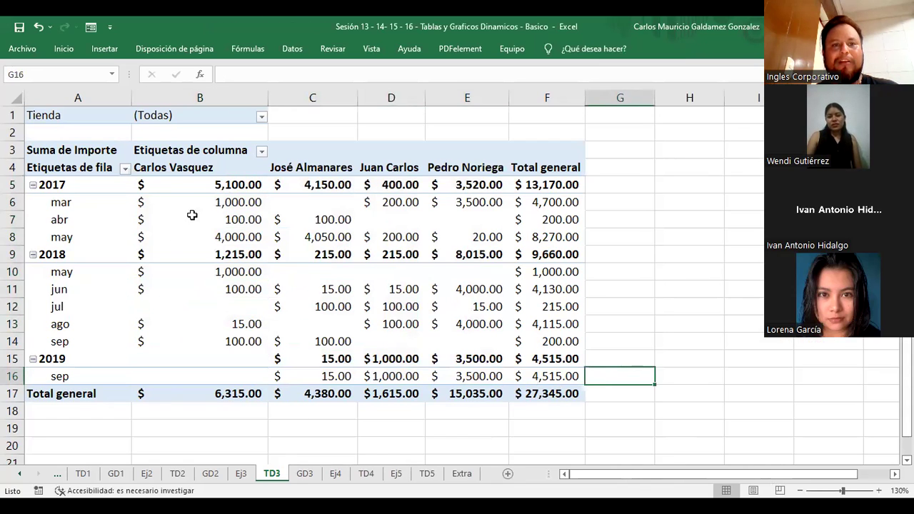
pyautogui.click(58, 203)
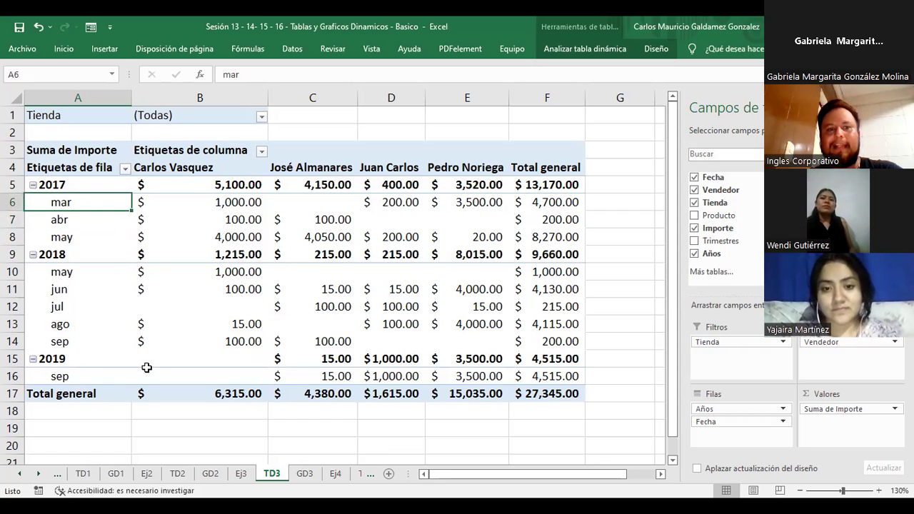
pyautogui.click(97, 377)
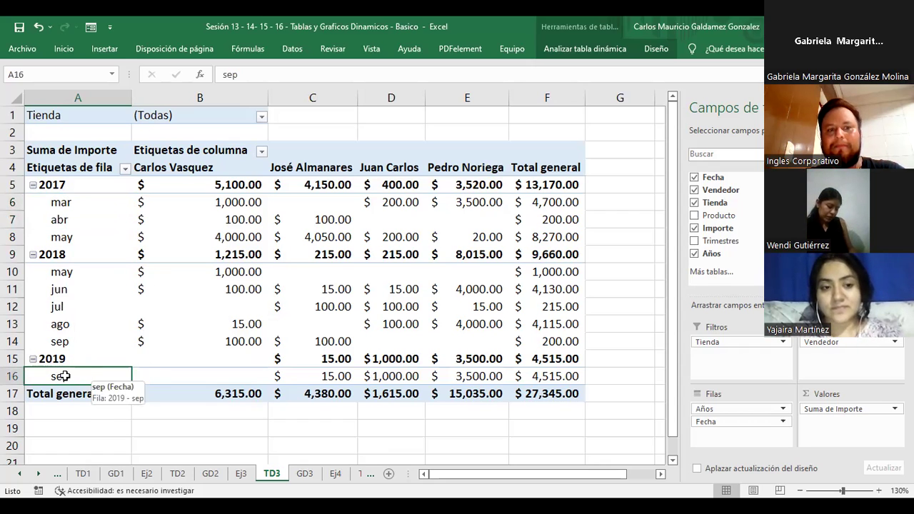
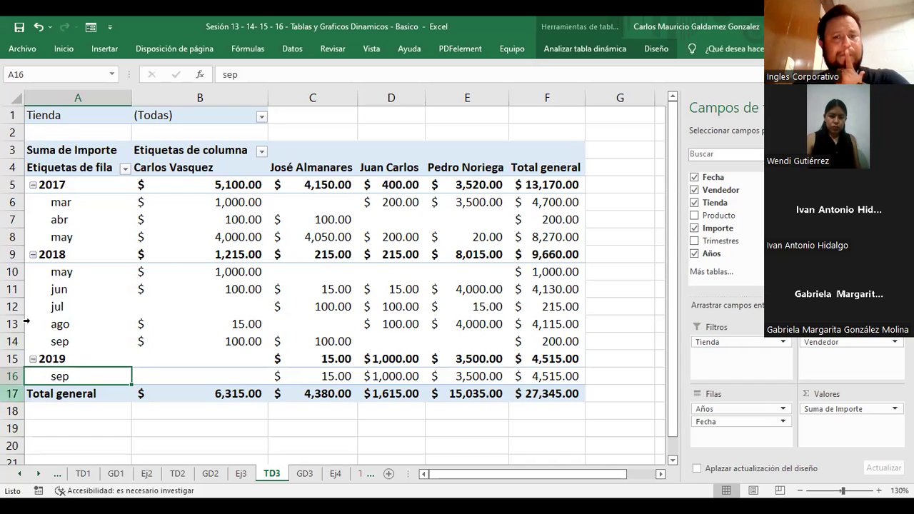
pyautogui.click(466, 394)
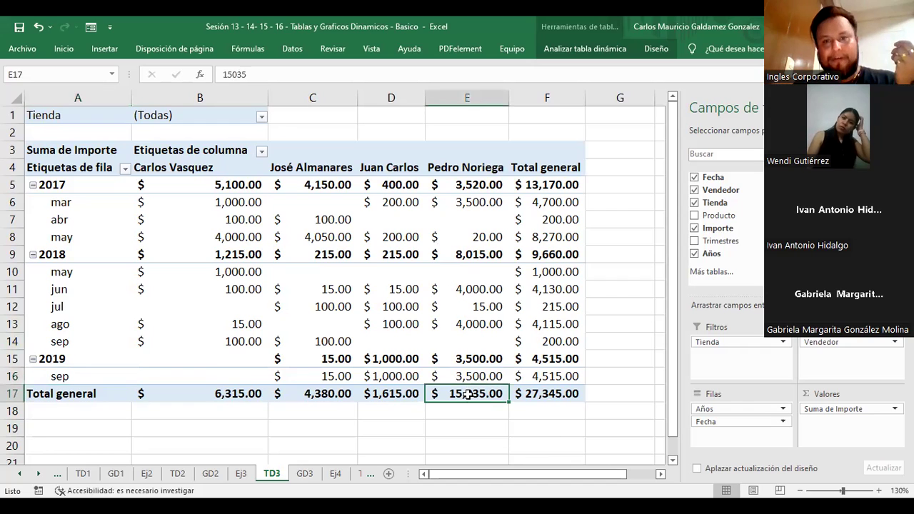
pyautogui.click(59, 239)
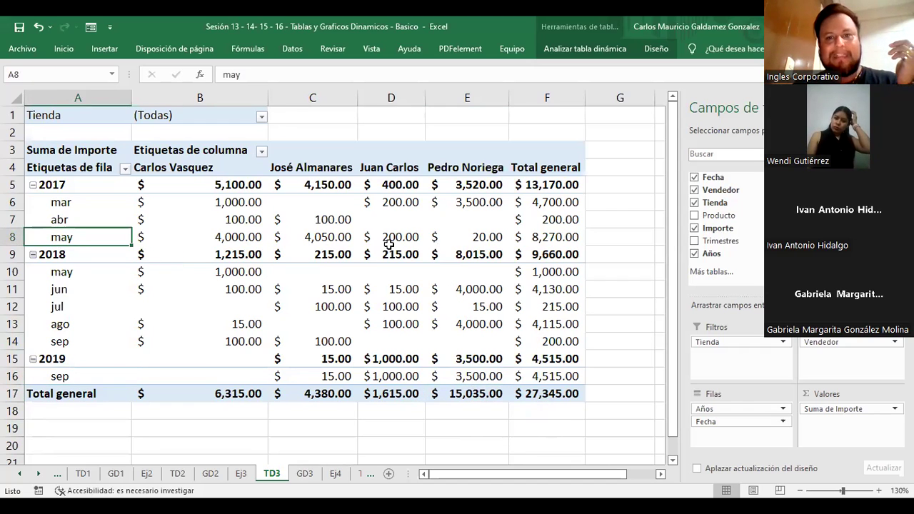
pyautogui.click(448, 233)
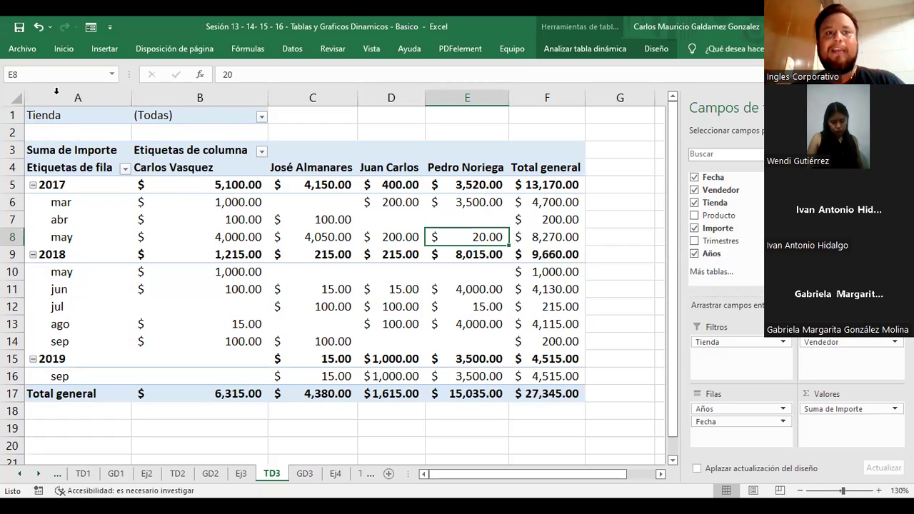
# Filter the pivot table to Tienda A, noting its grand total, then to Tienda B.
pyautogui.click(261, 117)
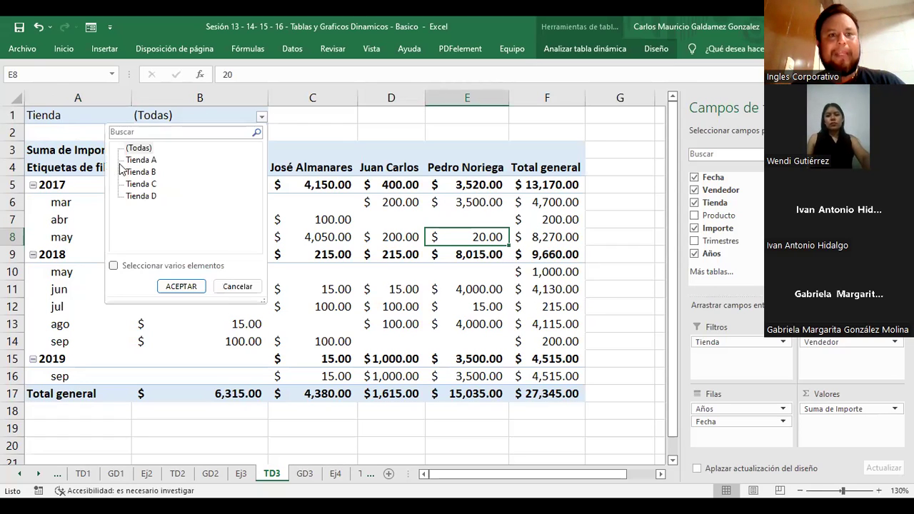
pyautogui.click(182, 287)
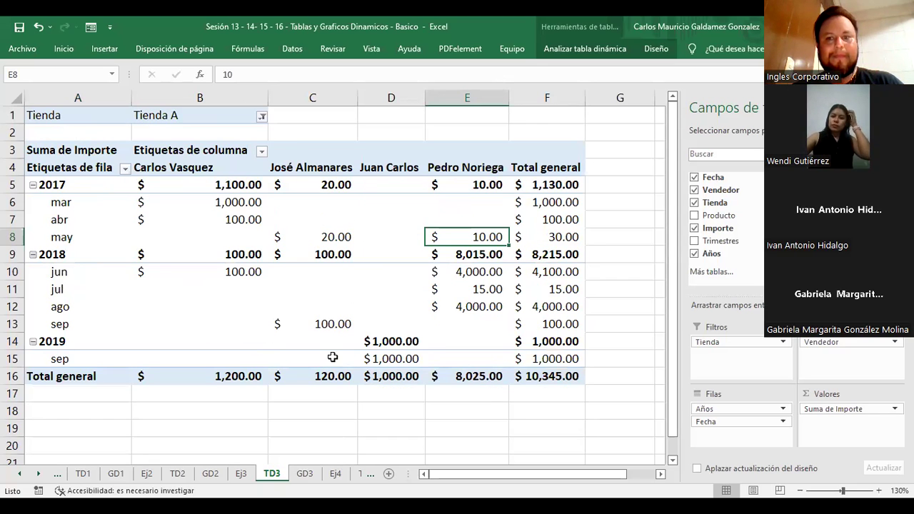
pyautogui.click(530, 380)
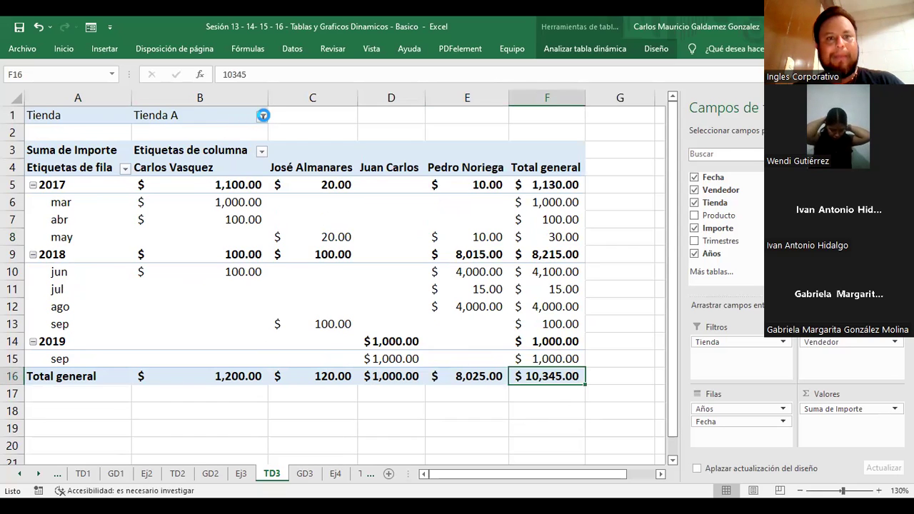
pyautogui.click(263, 115)
pyautogui.click(142, 172)
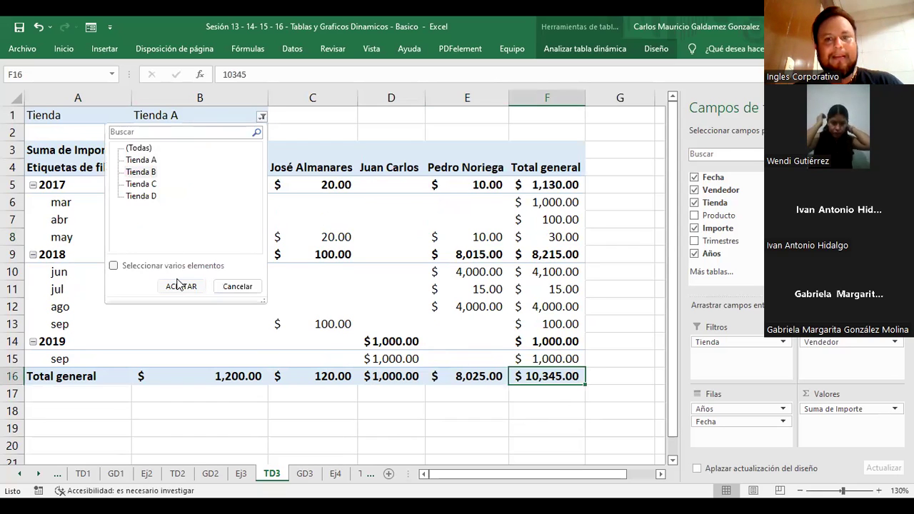
pyautogui.click(181, 286)
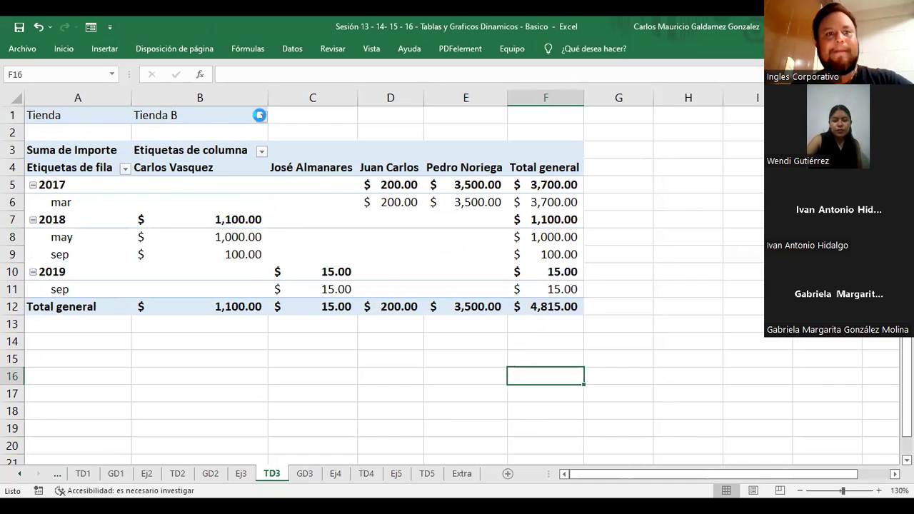
# Filter the pivot to Tienda C, then Tienda D, then show all stores again.
pyautogui.click(259, 115)
pyautogui.click(147, 183)
pyautogui.click(178, 286)
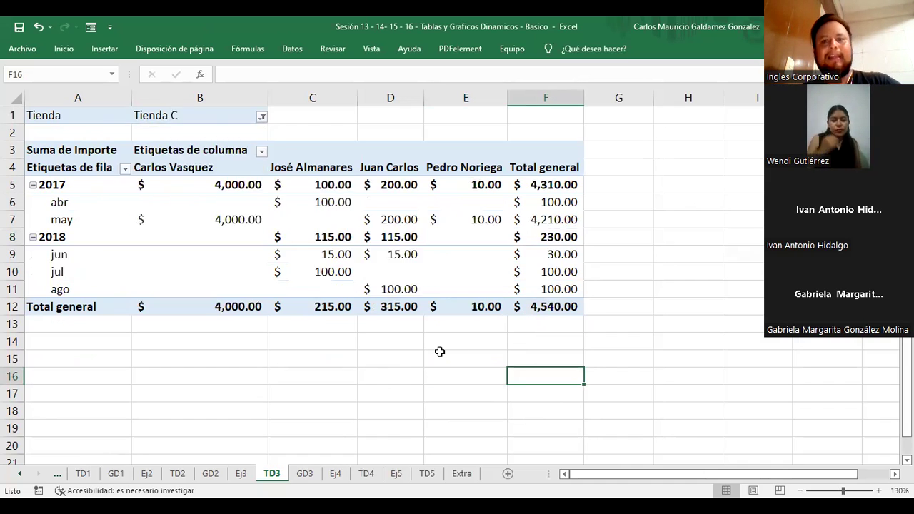
pyautogui.click(259, 116)
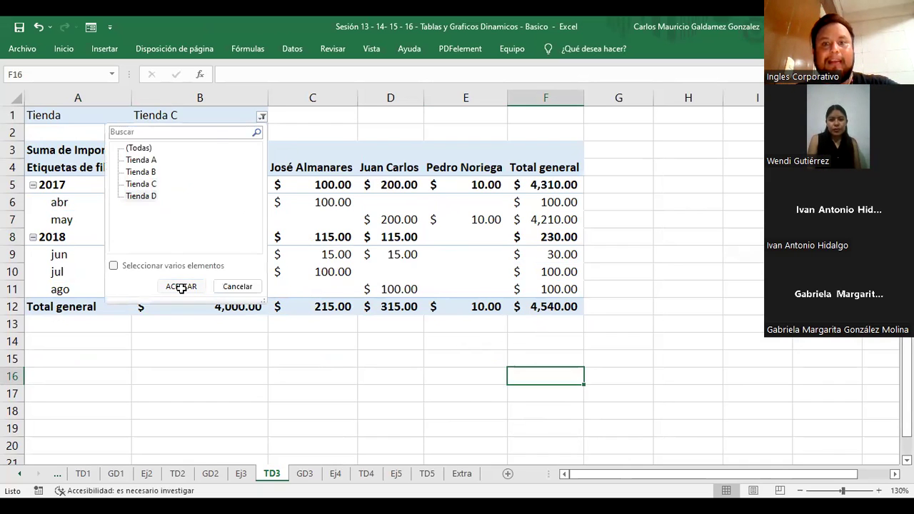
pyautogui.click(182, 287)
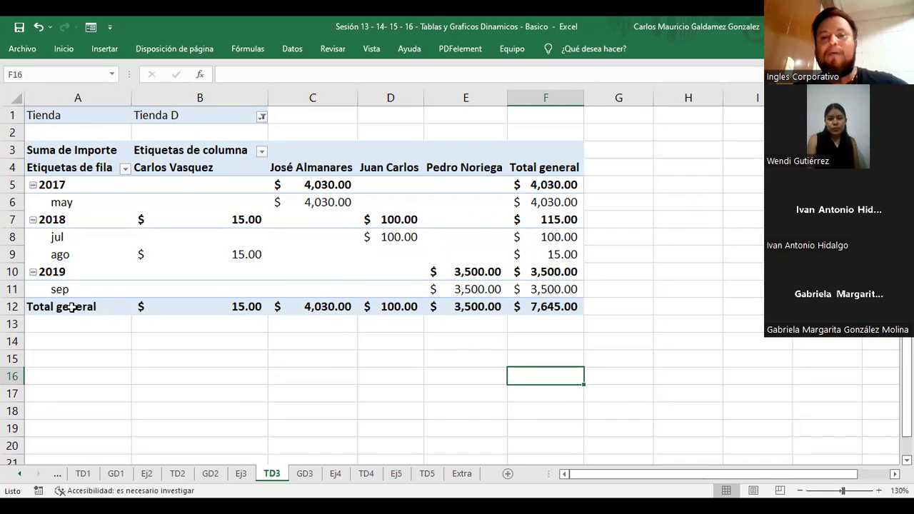
pyautogui.click(262, 117)
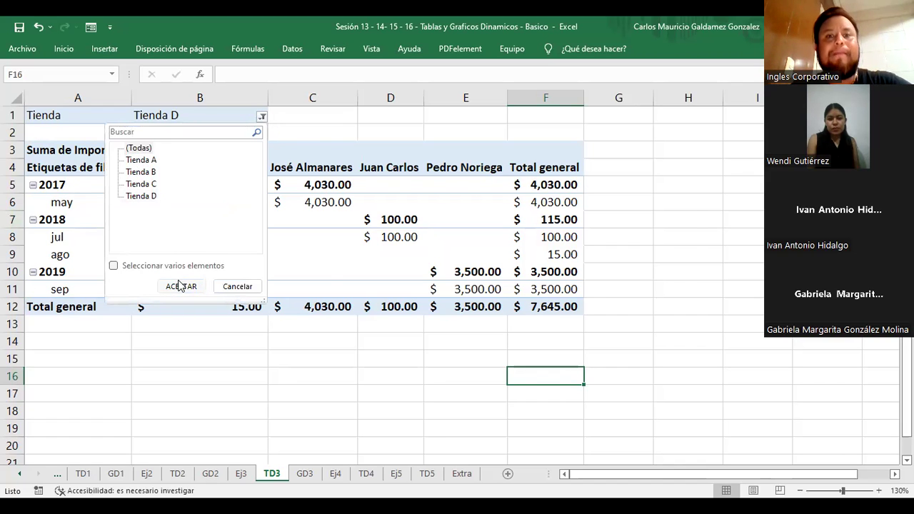
pyautogui.click(181, 285)
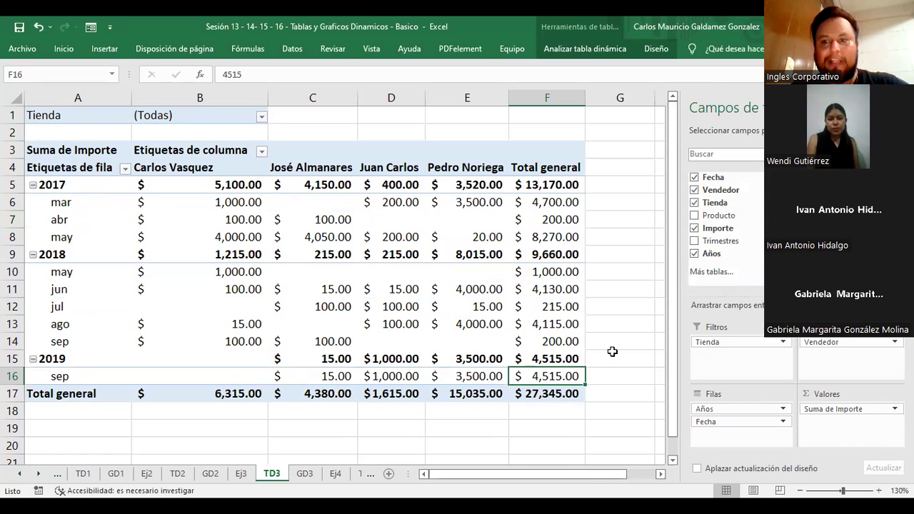
pyautogui.click(484, 288)
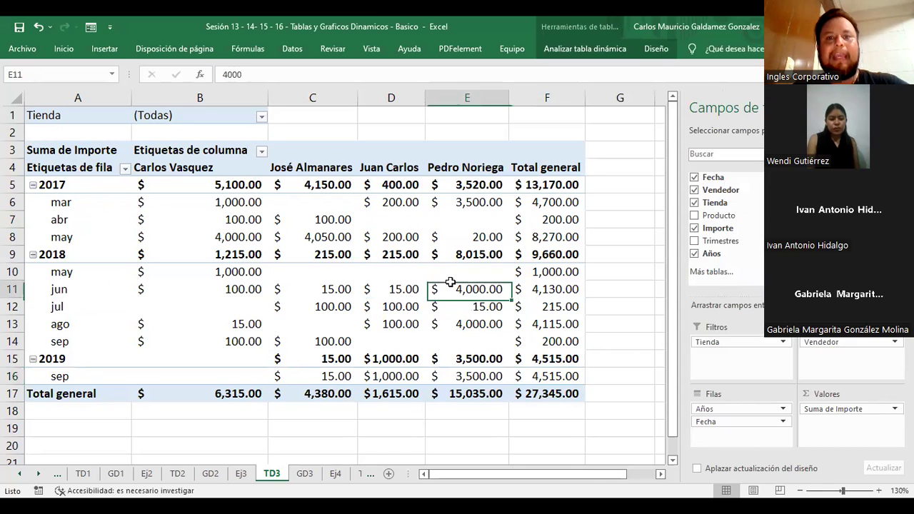
pyautogui.click(333, 273)
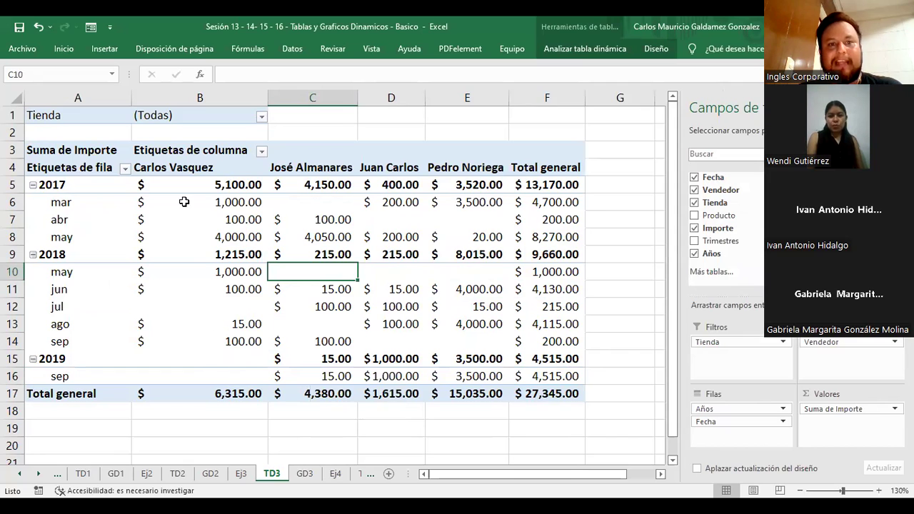
pyautogui.click(305, 477)
pyautogui.click(268, 476)
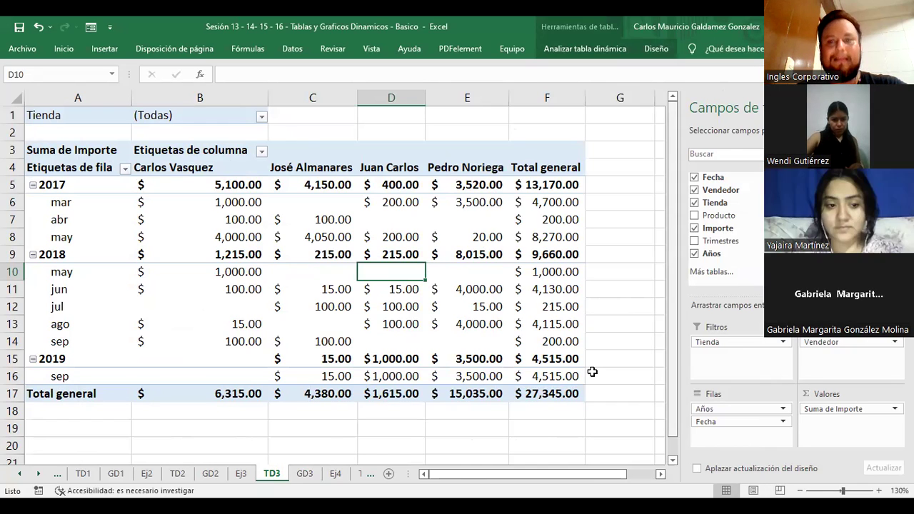
pyautogui.moveTo(392, 306)
pyautogui.click(443, 270)
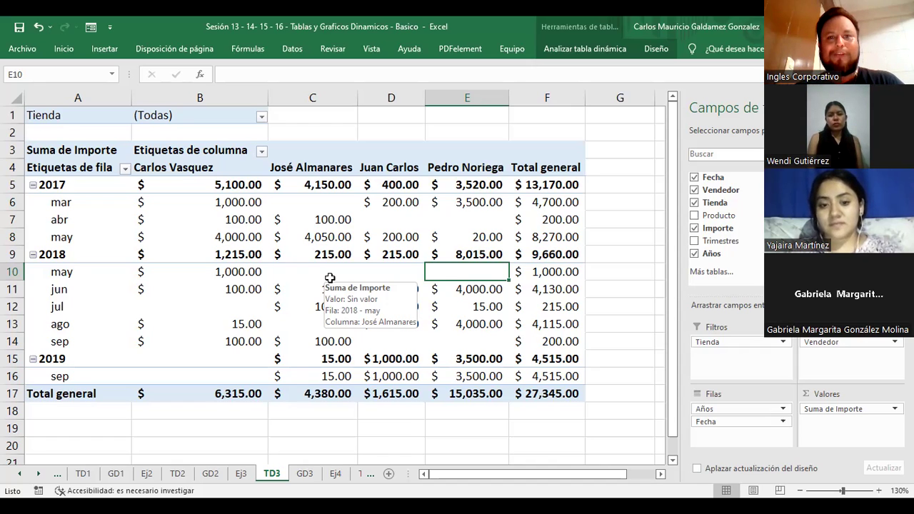
pyautogui.click(13, 29)
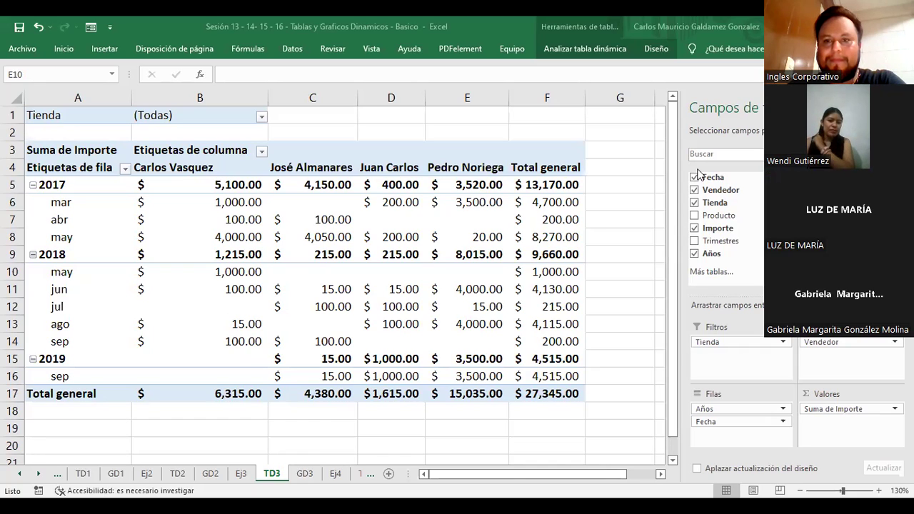
# Inspect the September 2019 grand total in F16 and the blank May, August and September 2018 cells.
pyautogui.click(544, 376)
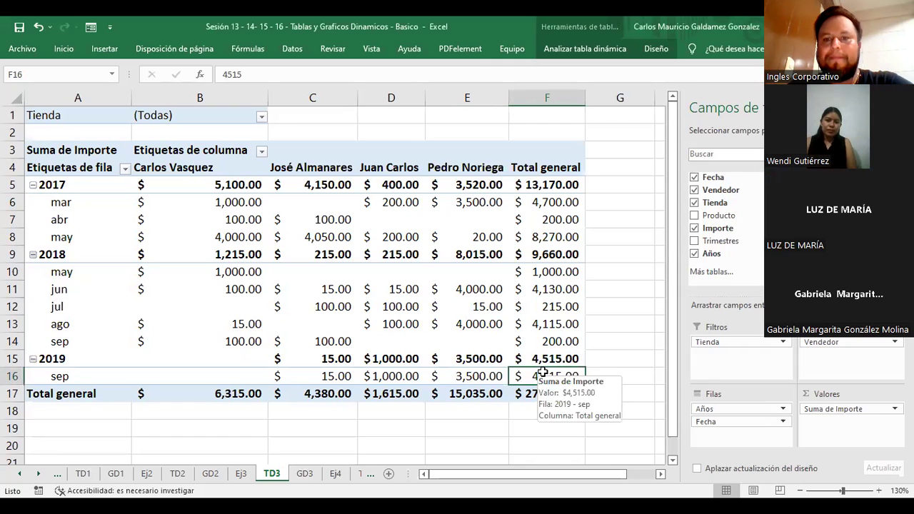
pyautogui.moveTo(467, 272)
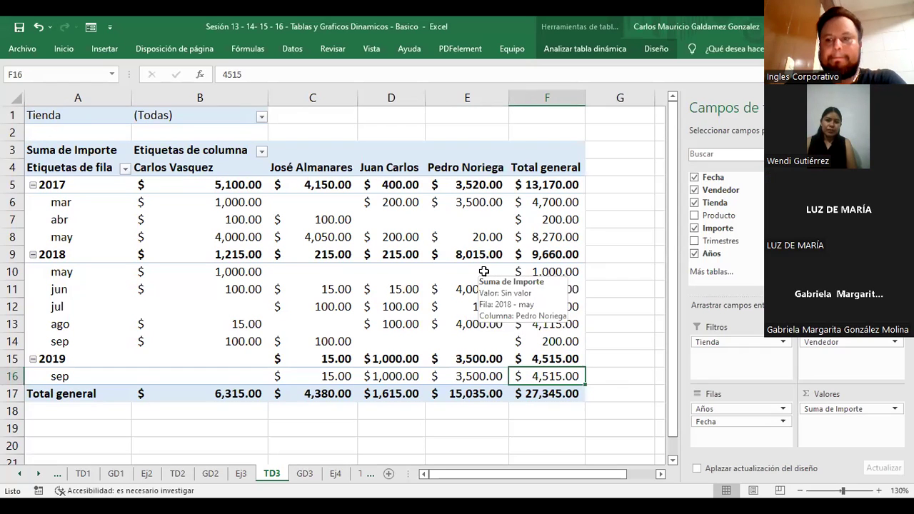
pyautogui.click(484, 272)
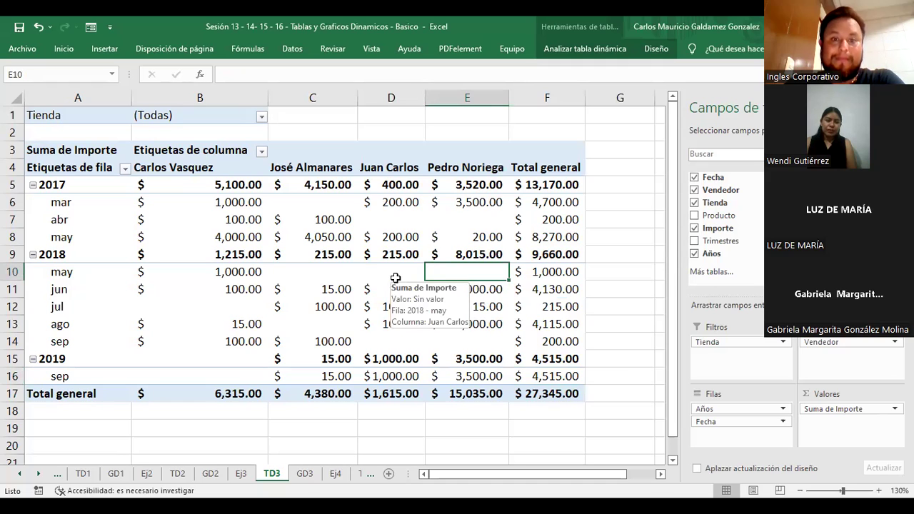
pyautogui.click(395, 275)
pyautogui.click(313, 276)
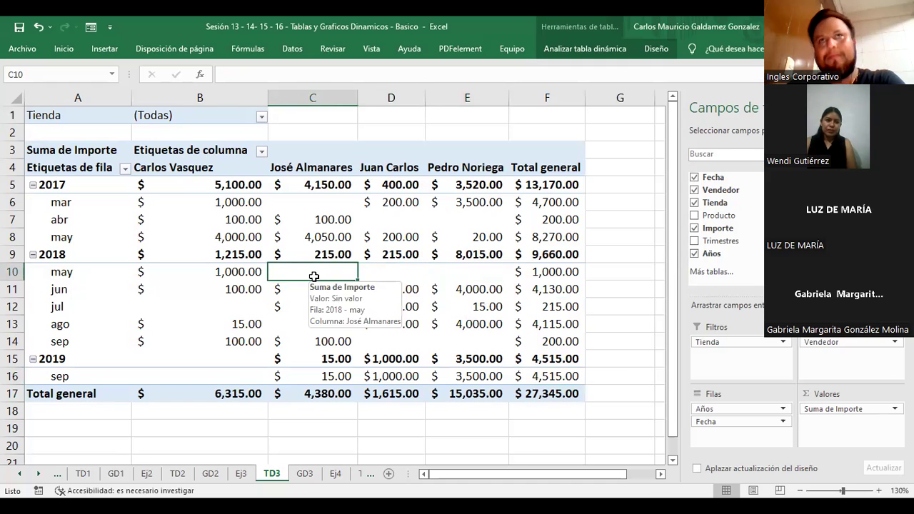
pyautogui.click(325, 326)
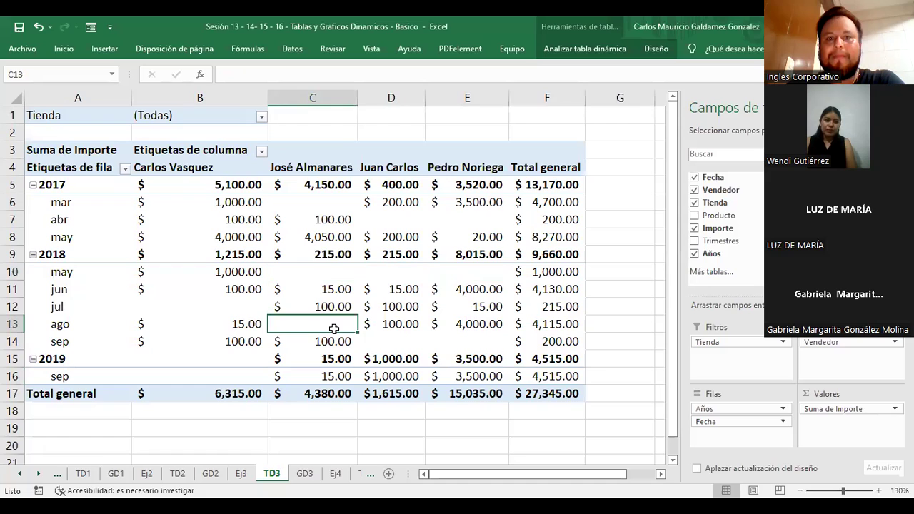
pyautogui.click(393, 341)
pyautogui.click(463, 340)
# Check the blank July 2018 and September 2019 cells, then view the whole GD3 chart.
pyautogui.click(241, 307)
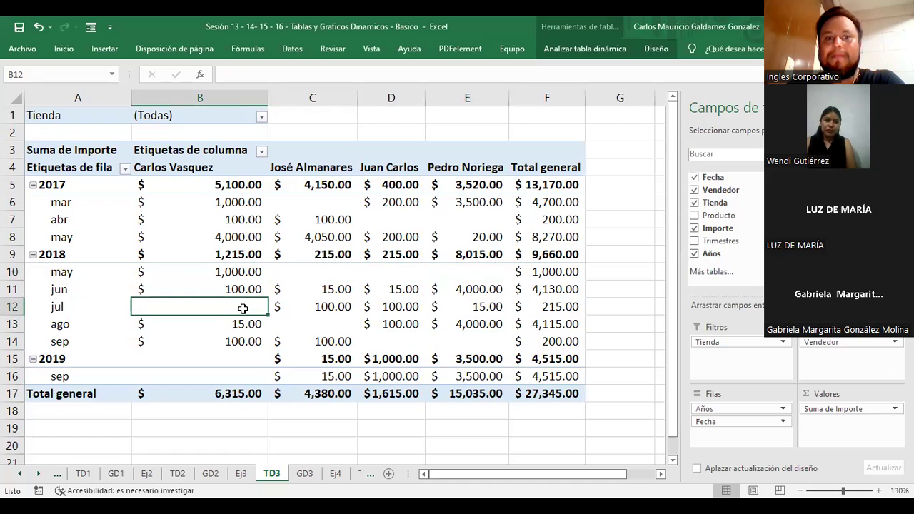
pyautogui.click(488, 280)
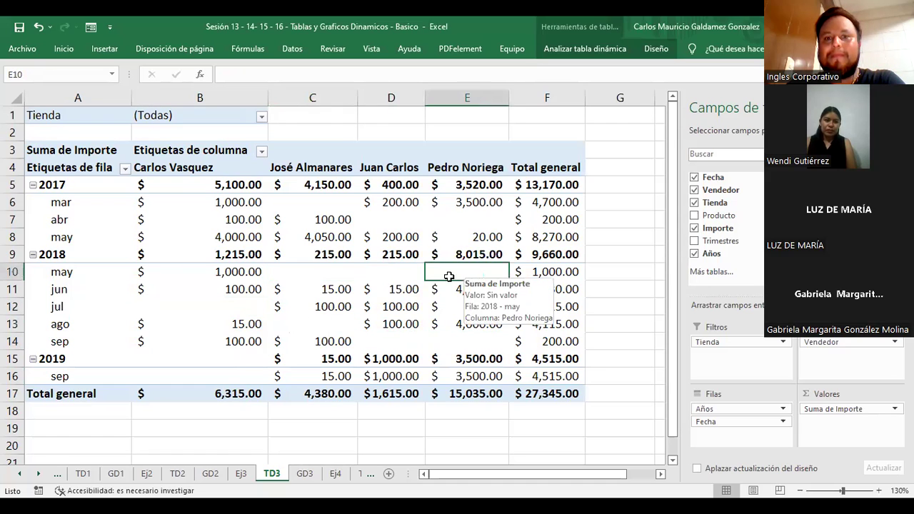
pyautogui.click(145, 371)
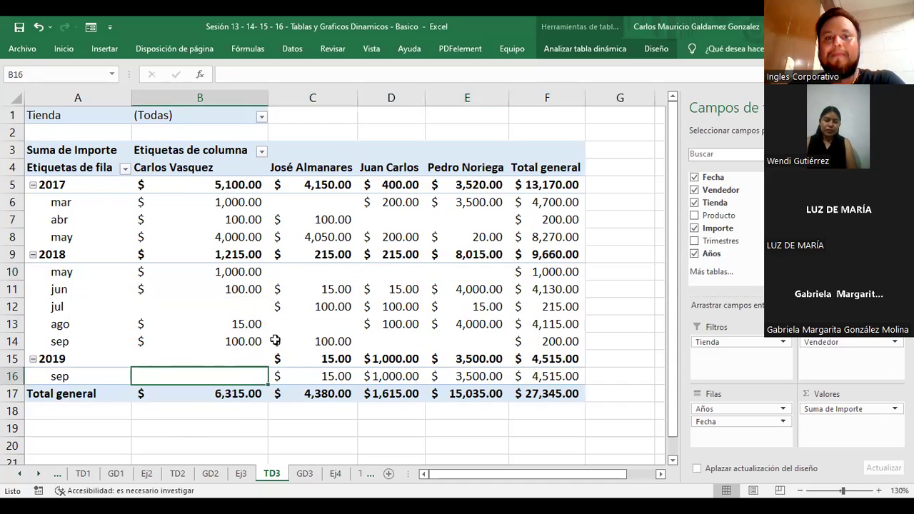
pyautogui.click(326, 273)
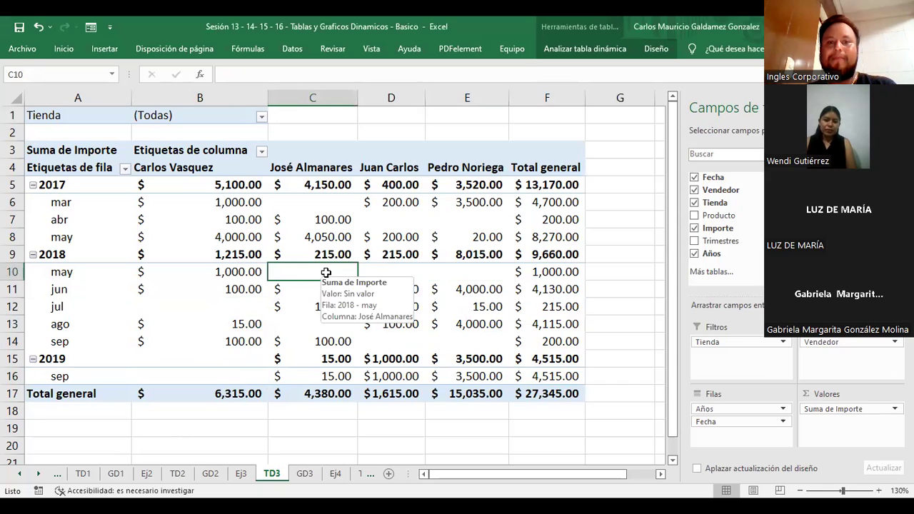
pyautogui.click(216, 358)
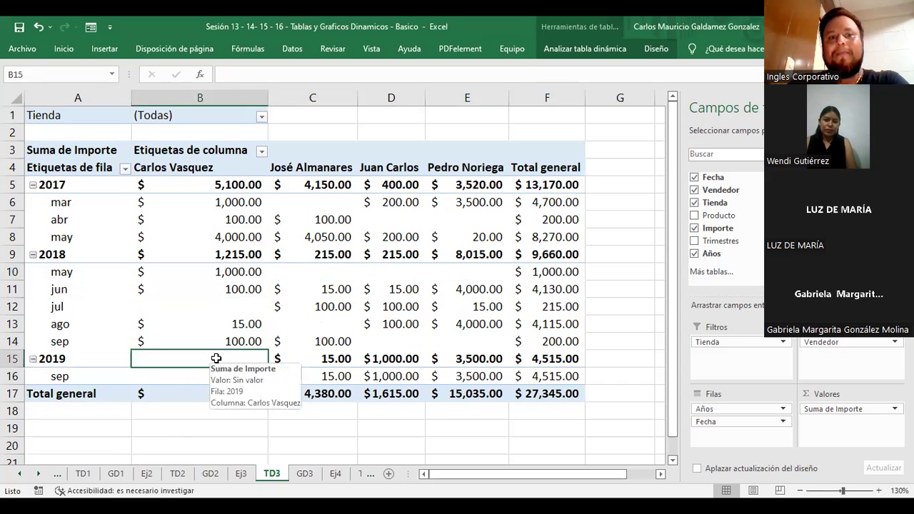
pyautogui.click(240, 310)
pyautogui.click(552, 412)
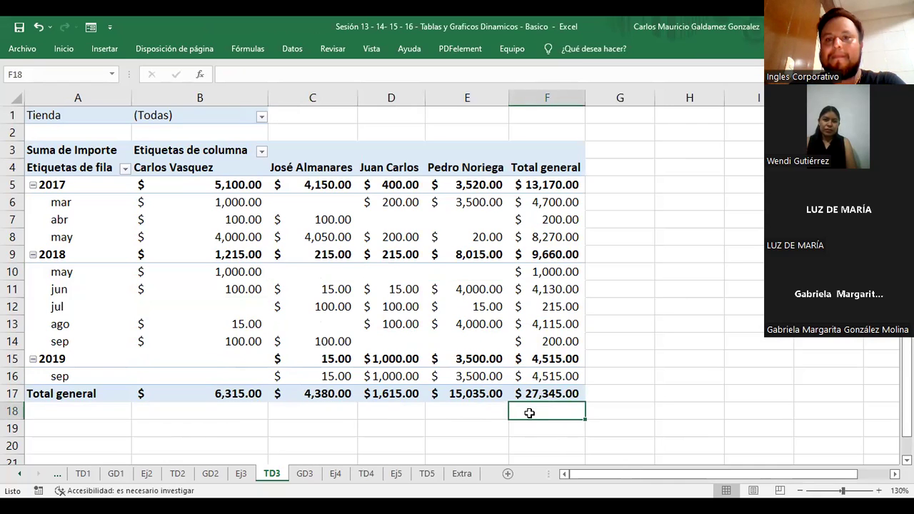
pyautogui.click(304, 475)
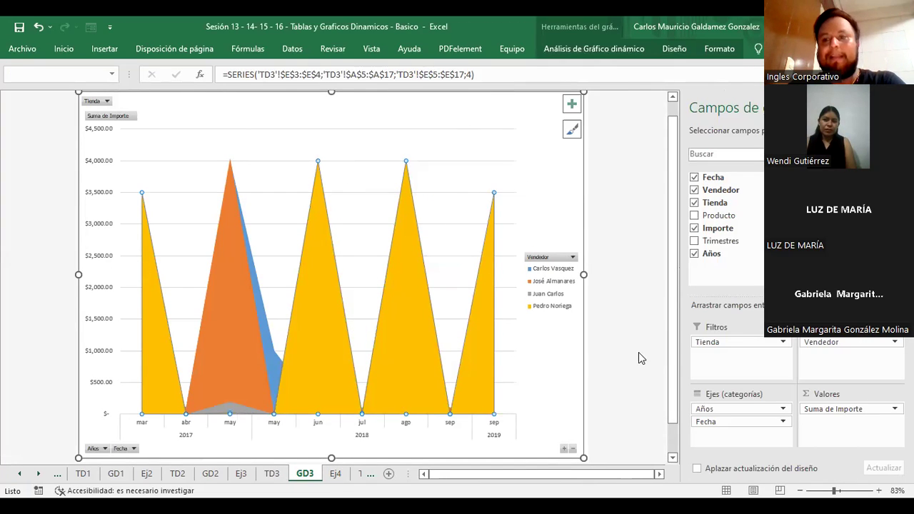
pyautogui.click(553, 356)
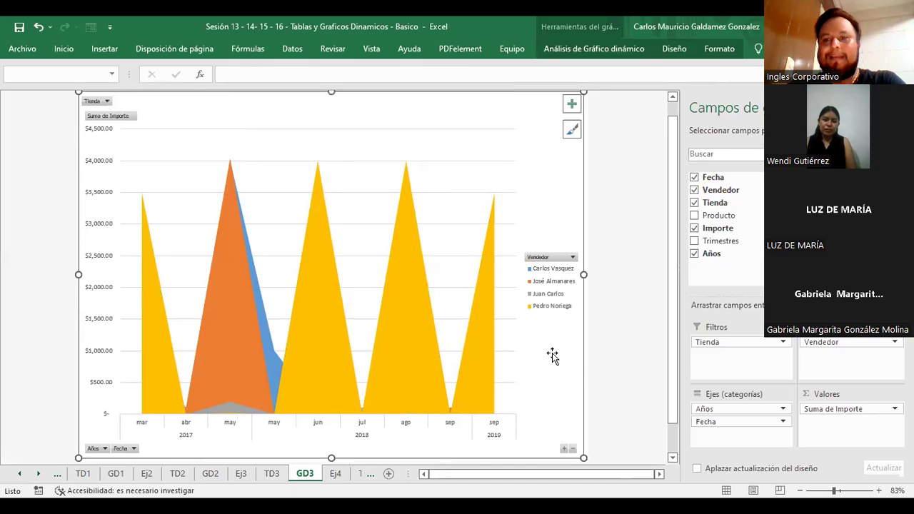
# Go back to the TD3 pivot table totalling $27,345.00.
pyautogui.click(272, 473)
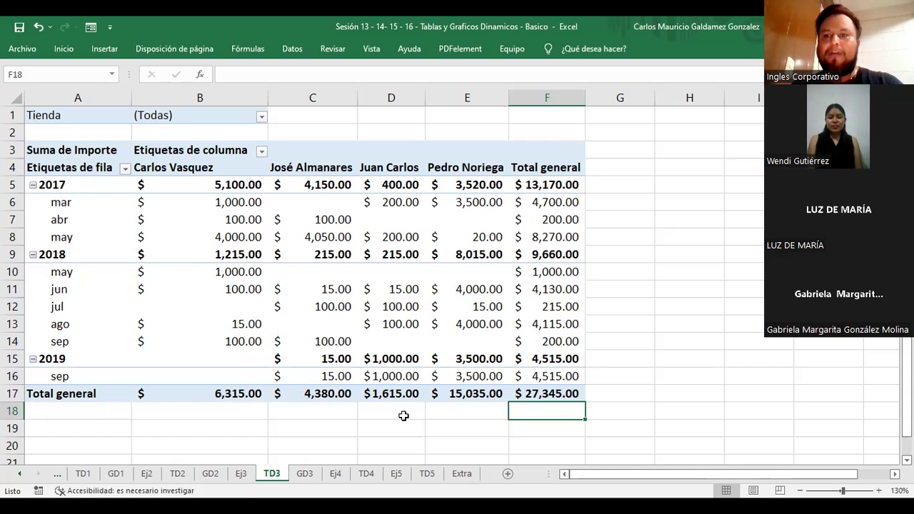
# Highlight the 2017, 2018 and September 2019 month rows in TD3, then switch to GD3.
pyautogui.click(360, 398)
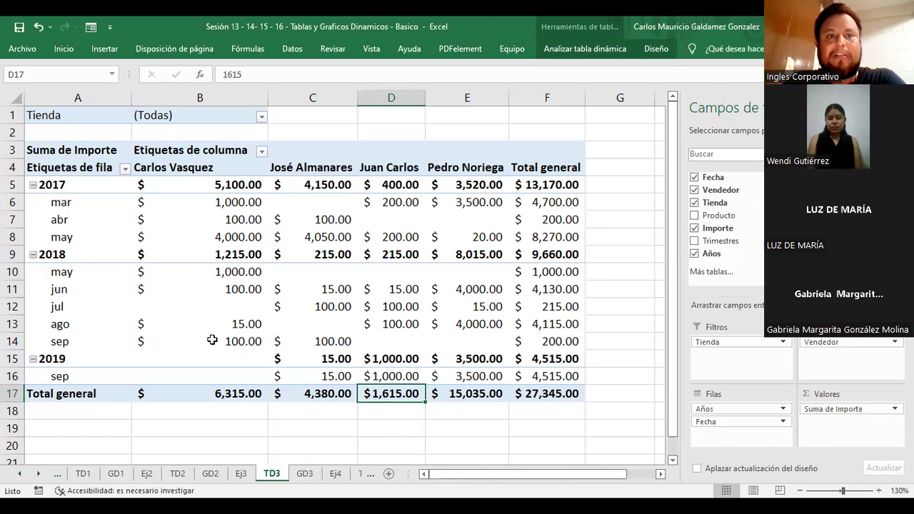
pyautogui.moveTo(102, 204)
pyautogui.mouseDown()
pyautogui.moveTo(378, 217)
pyautogui.moveTo(539, 238)
pyautogui.mouseUp()
pyautogui.moveTo(73, 272)
pyautogui.mouseDown()
pyautogui.moveTo(454, 348)
pyautogui.moveTo(527, 347)
pyautogui.mouseUp()
pyautogui.moveTo(61, 375); pyautogui.dragTo(543, 378)
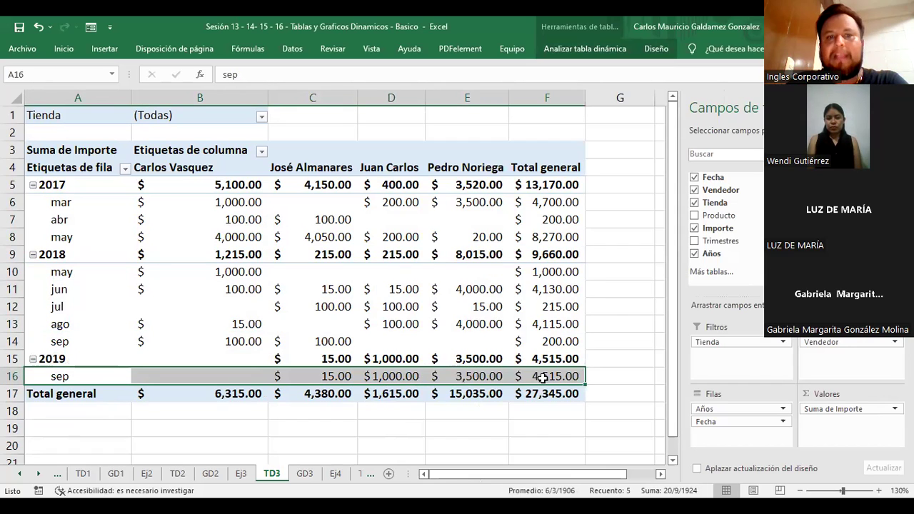
pyautogui.click(280, 289)
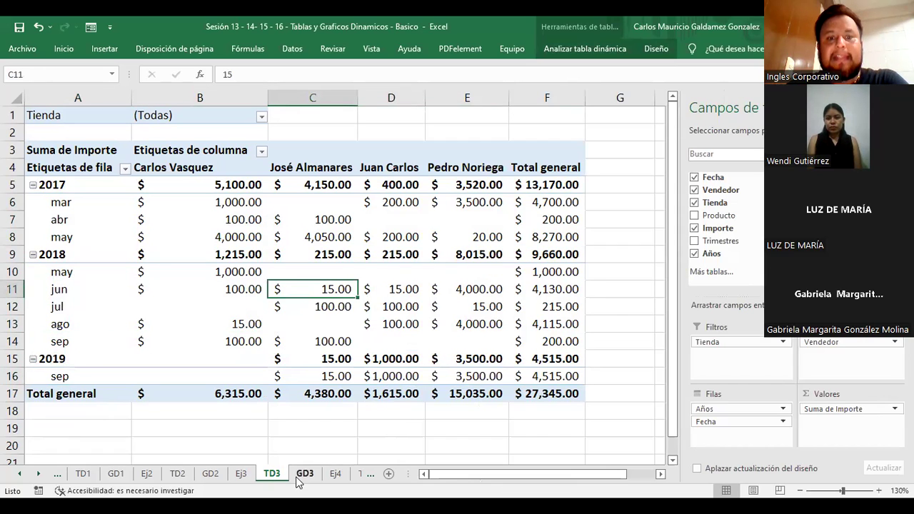
pyautogui.click(303, 476)
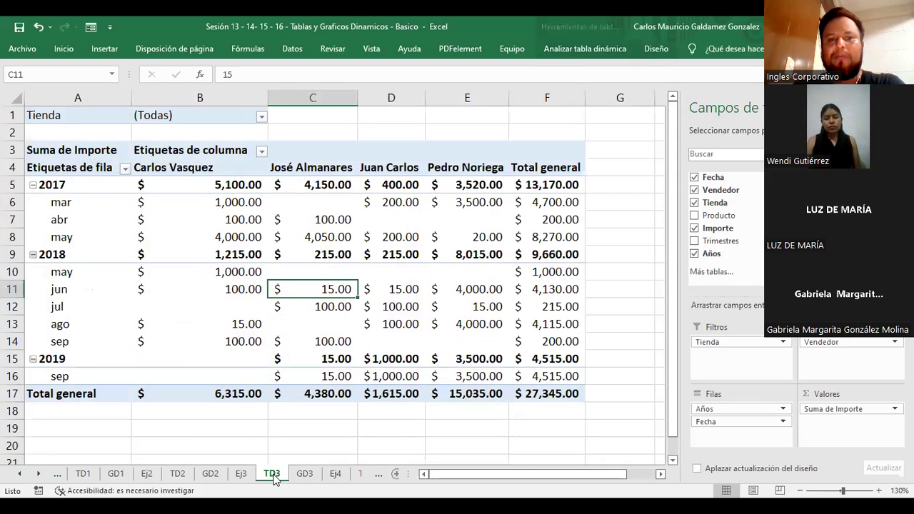
# Switch back to TD3 to view the June 2018 row totalling $4,130.00.
pyautogui.click(272, 474)
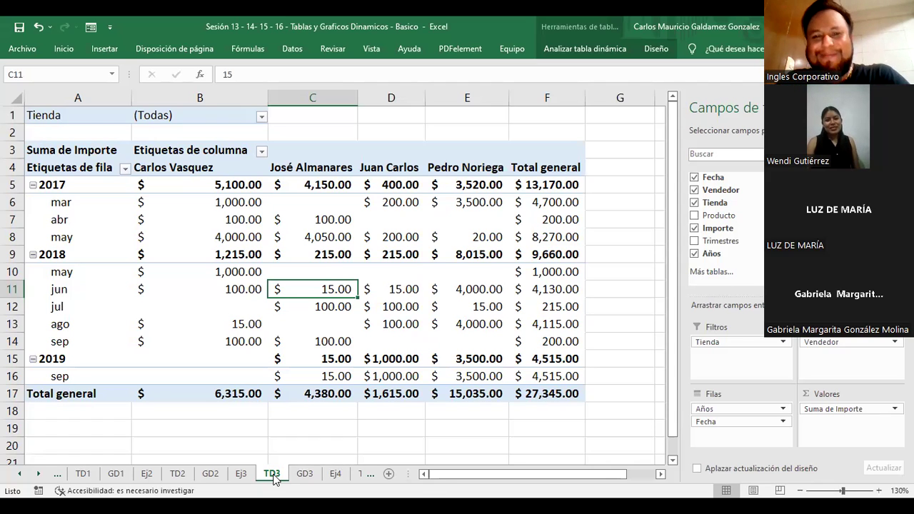
# Open the TD4 pivot table with its Vendedor slicer.
pyautogui.click(333, 476)
pyautogui.click(366, 474)
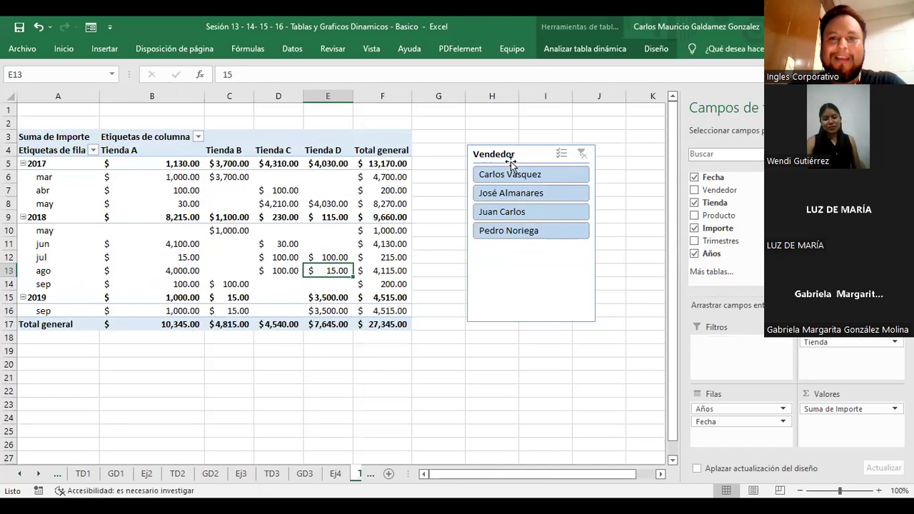
pyautogui.click(258, 228)
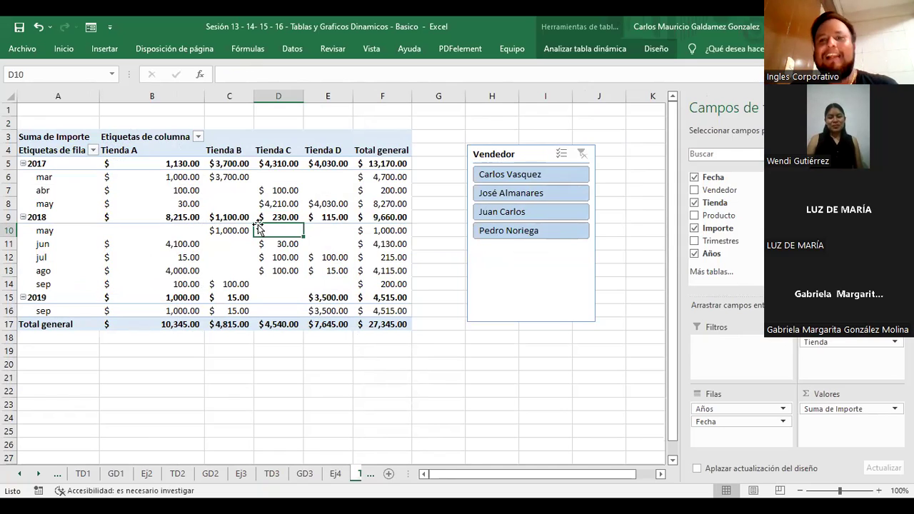
# Drag the Vendedor slicer up and left beside the pivot table, then deselect it.
pyautogui.click(535, 273)
pyautogui.moveTo(535, 155)
pyautogui.mouseDown()
pyautogui.moveTo(577, 281)
pyautogui.moveTo(500, 313)
pyautogui.moveTo(486, 178)
pyautogui.moveTo(493, 140)
pyautogui.mouseUp()
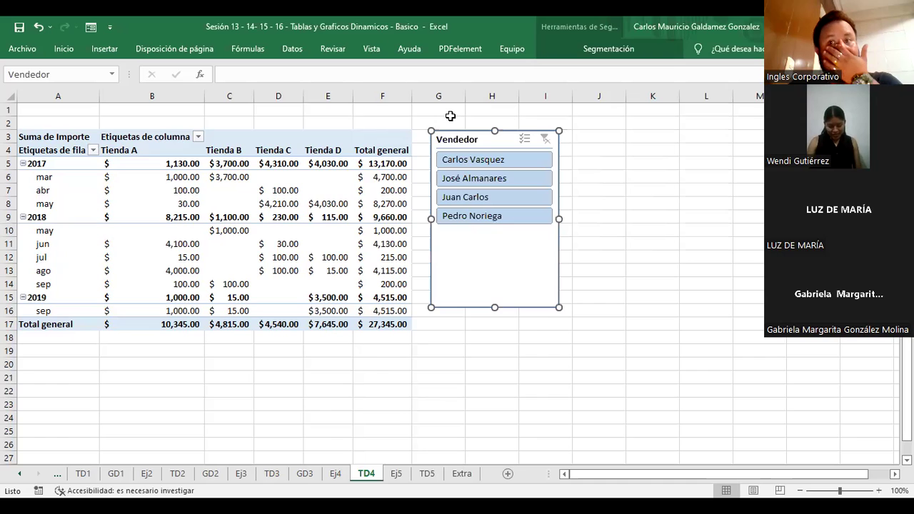
pyautogui.click(136, 246)
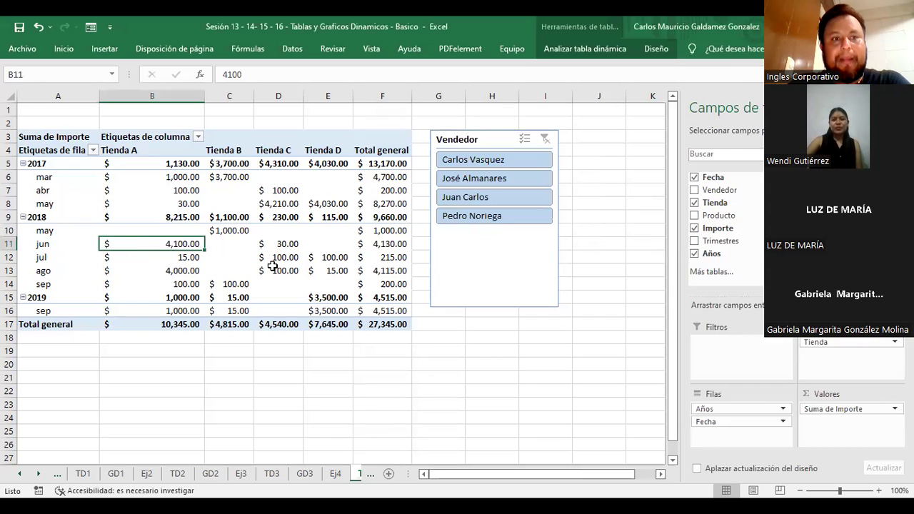
# Open the Insertar tab's Gráfico dinámico dropdown after browsing the Diseño and Analizar tabs.
pyautogui.click(107, 54)
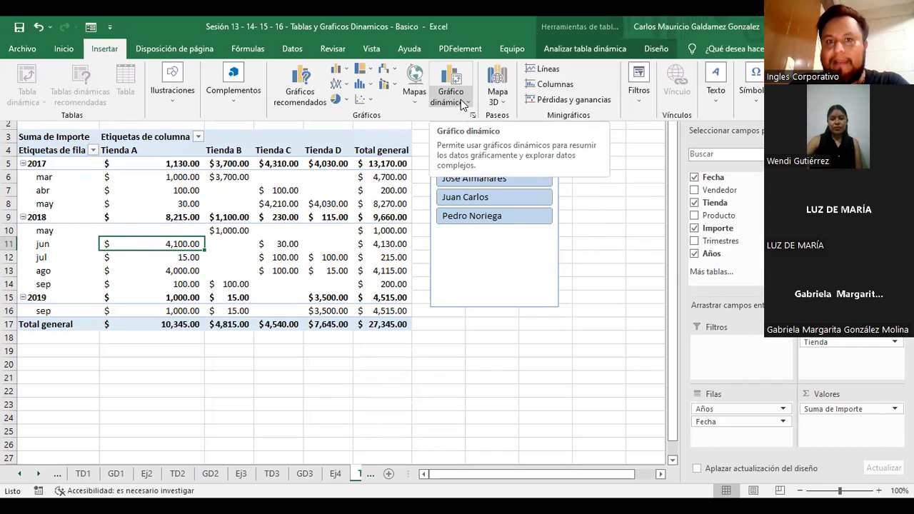
pyautogui.click(461, 99)
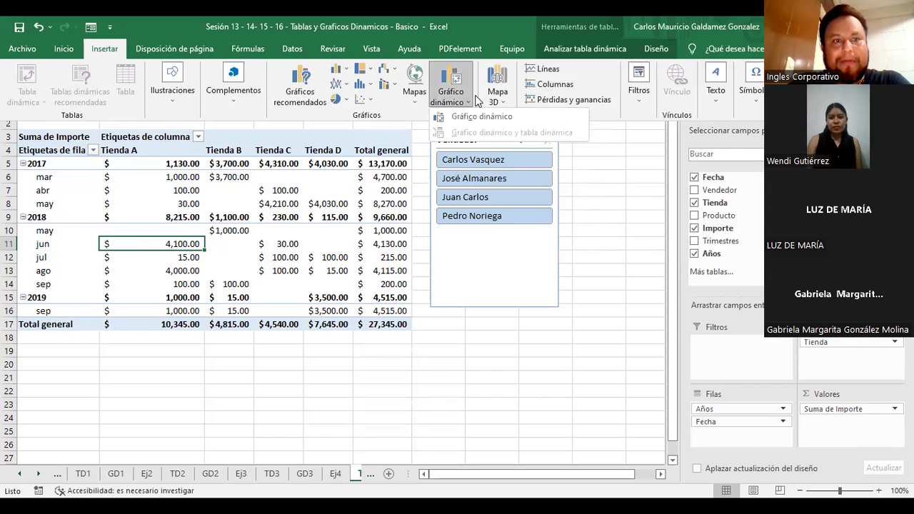
pyautogui.click(477, 100)
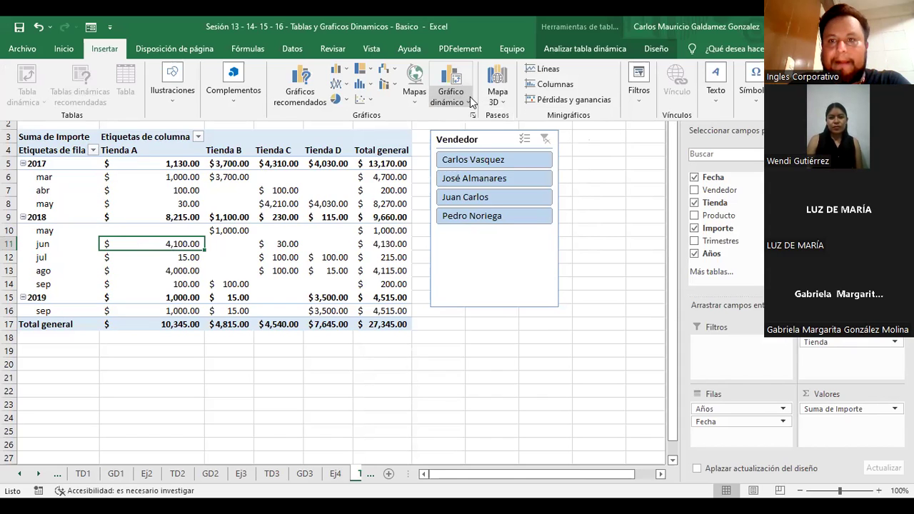
pyautogui.click(655, 49)
pyautogui.click(585, 47)
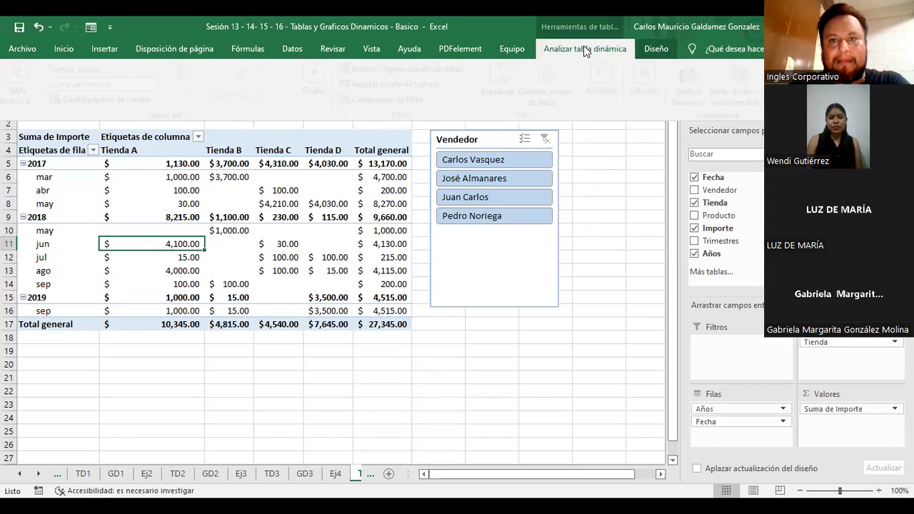
pyautogui.click(510, 50)
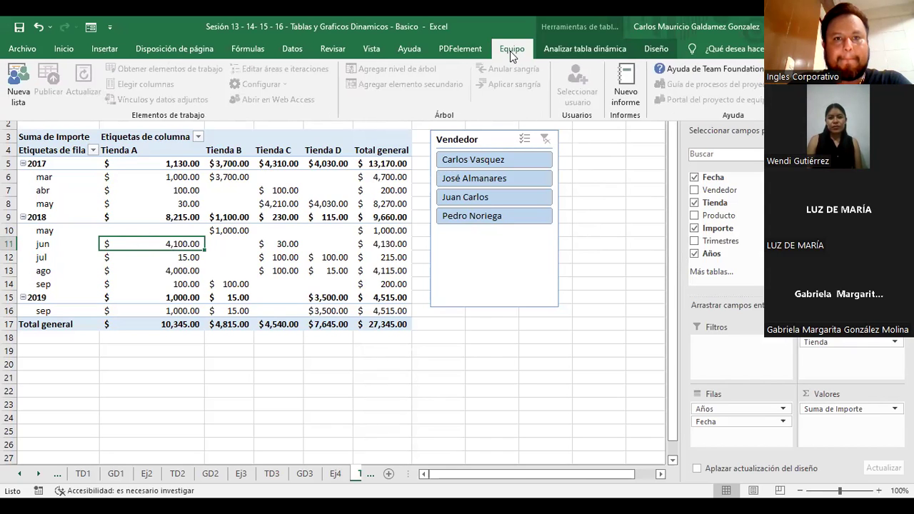
pyautogui.click(104, 49)
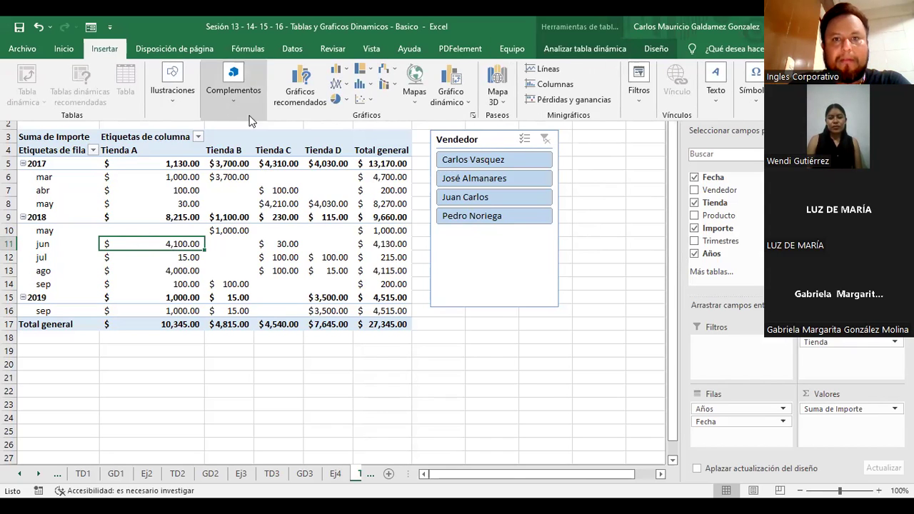
pyautogui.click(467, 103)
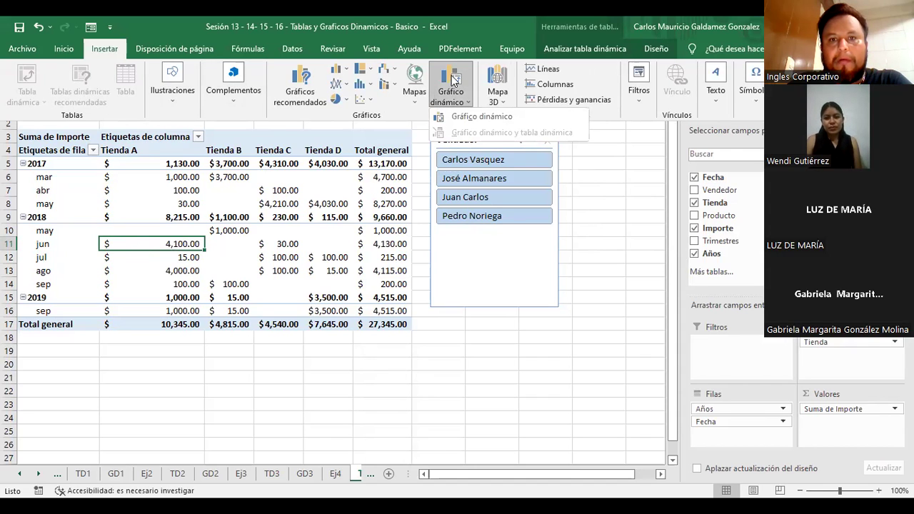
pyautogui.click(454, 81)
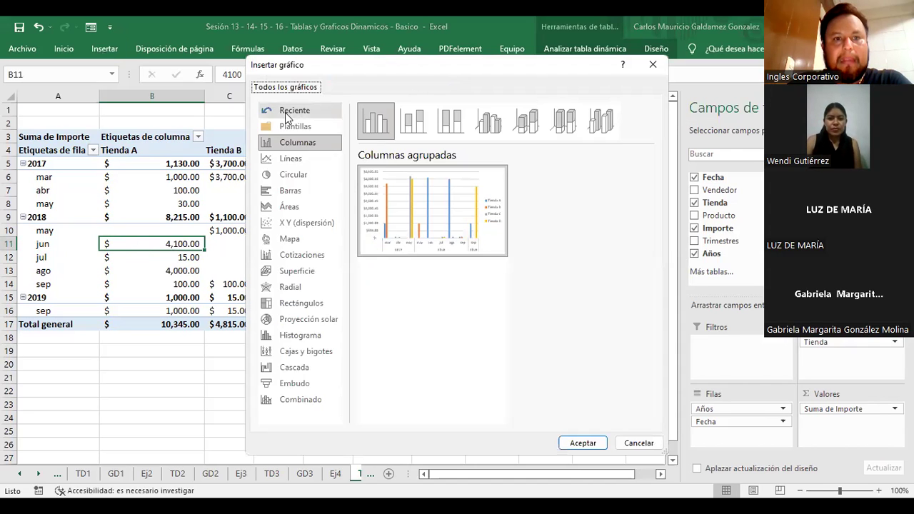
pyautogui.click(652, 64)
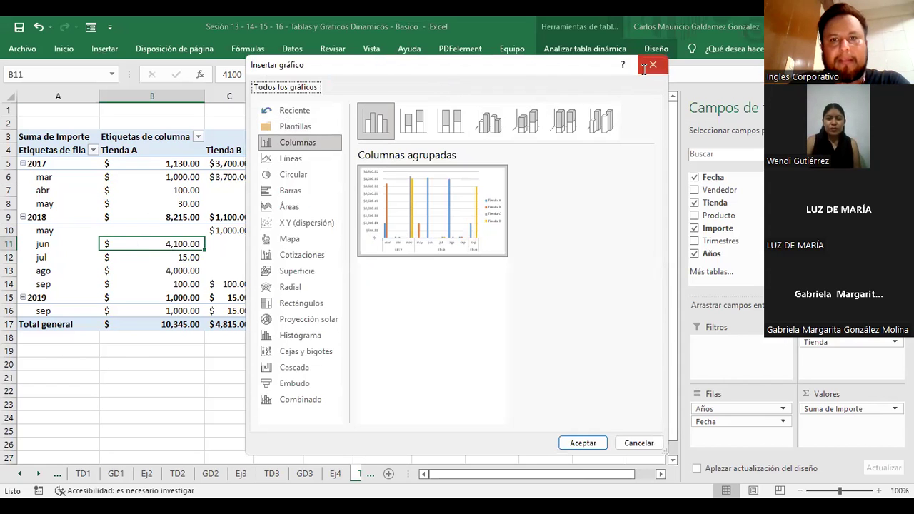
pyautogui.click(97, 51)
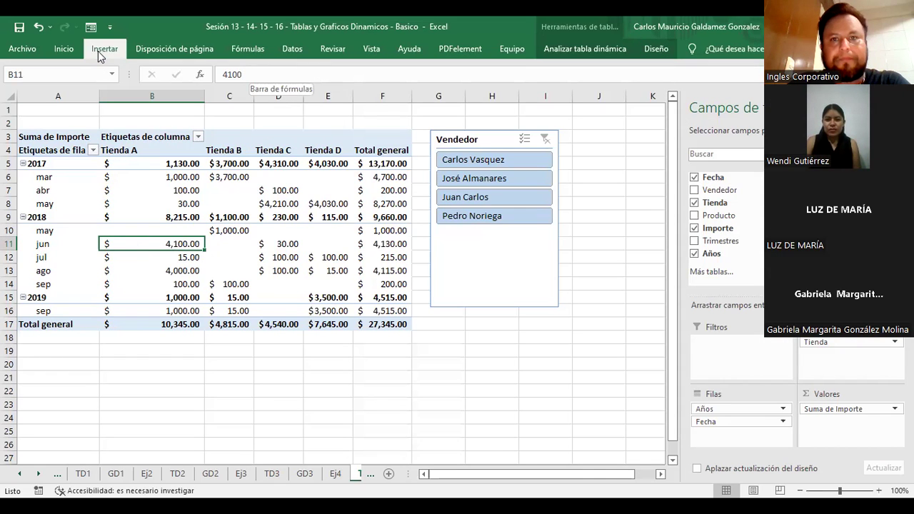
pyautogui.click(452, 108)
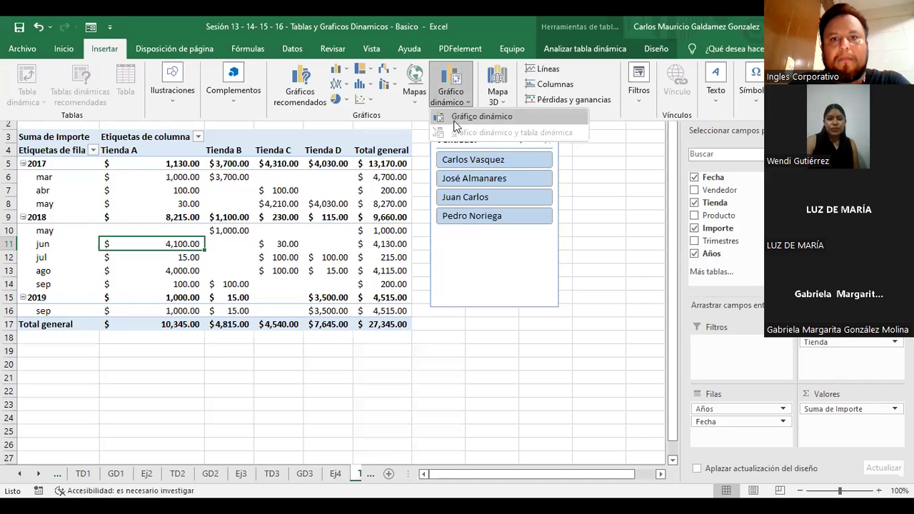
pyautogui.click(455, 117)
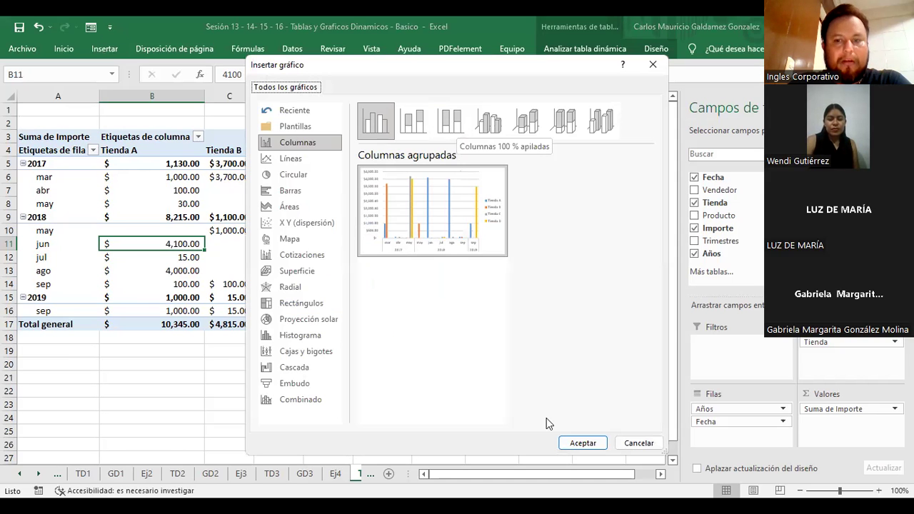
pyautogui.click(623, 446)
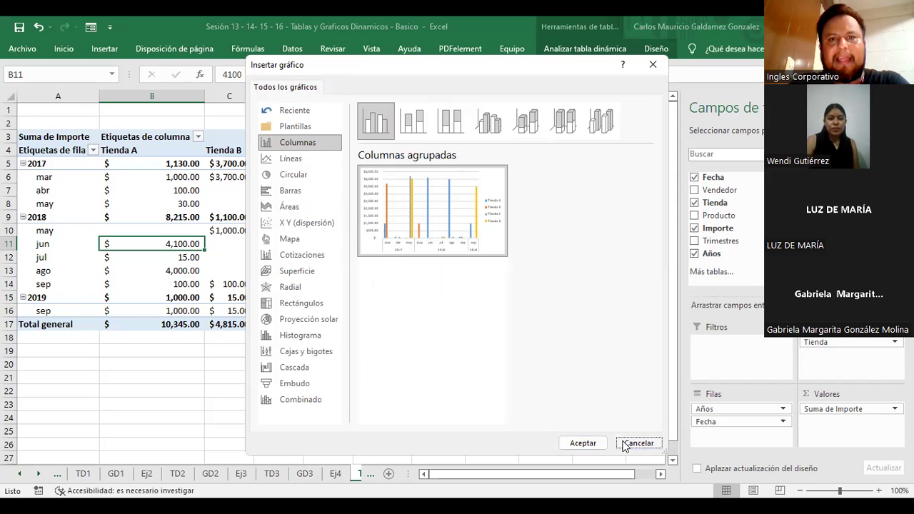
pyautogui.click(272, 204)
pyautogui.click(272, 190)
pyautogui.click(151, 390)
pyautogui.click(245, 230)
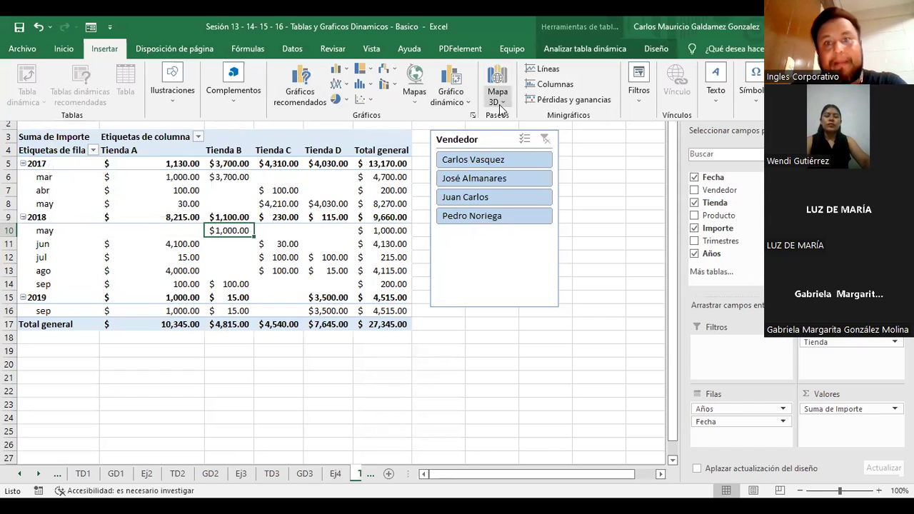
# Insert a Línea apilada pivot chart from the Líneas category of Insertar gráfico.
pyautogui.click(469, 102)
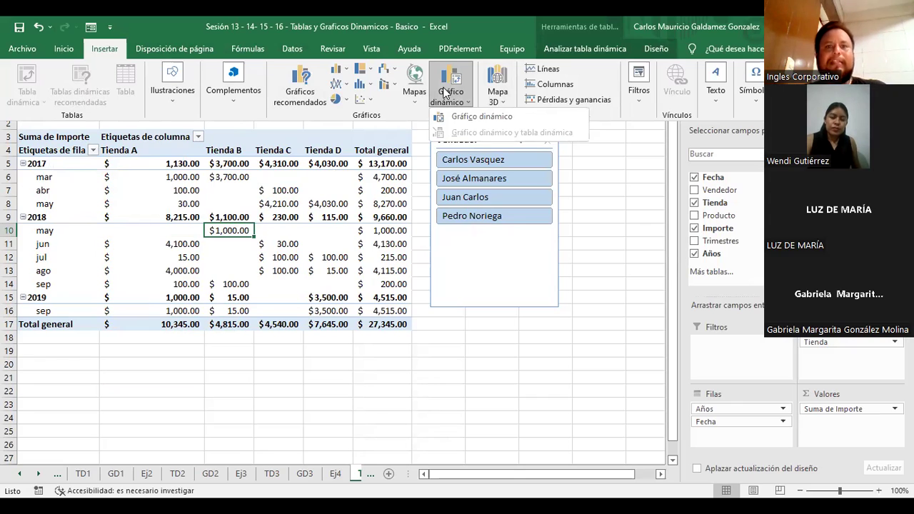
pyautogui.click(445, 93)
pyautogui.click(445, 80)
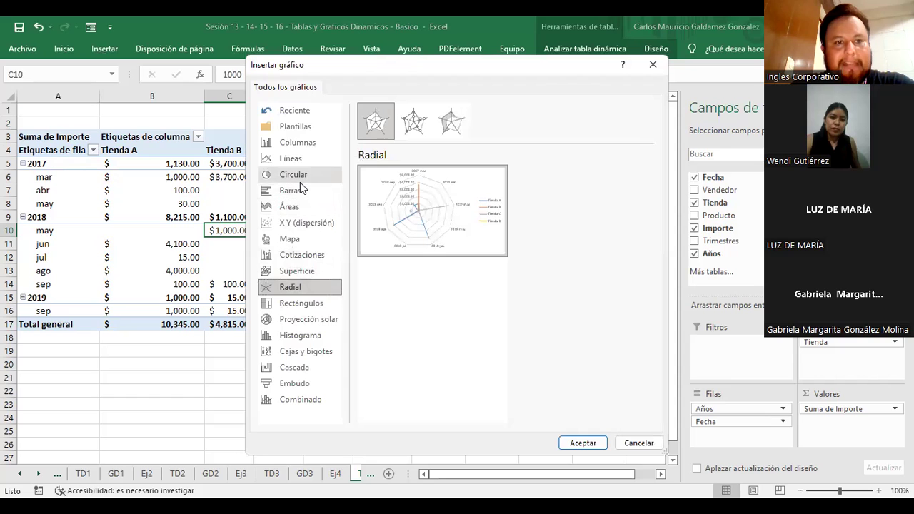
pyautogui.click(303, 162)
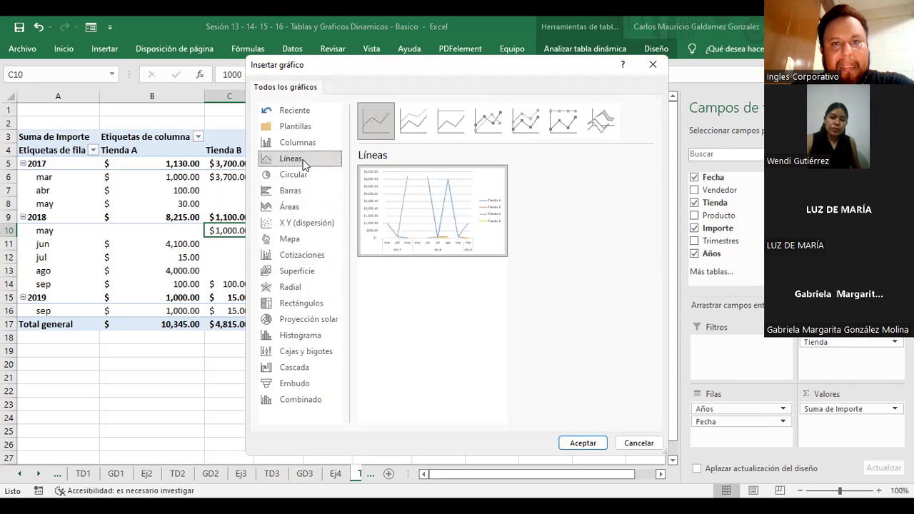
pyautogui.click(489, 135)
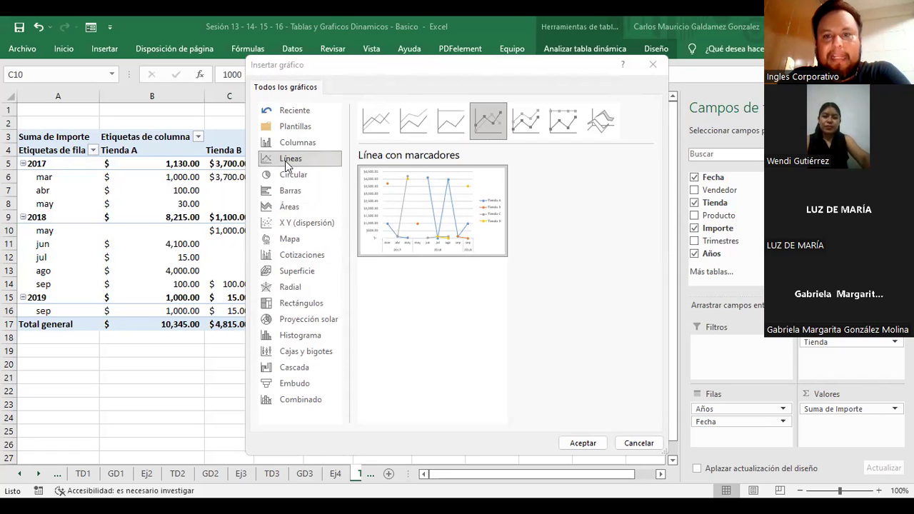
pyautogui.click(285, 160)
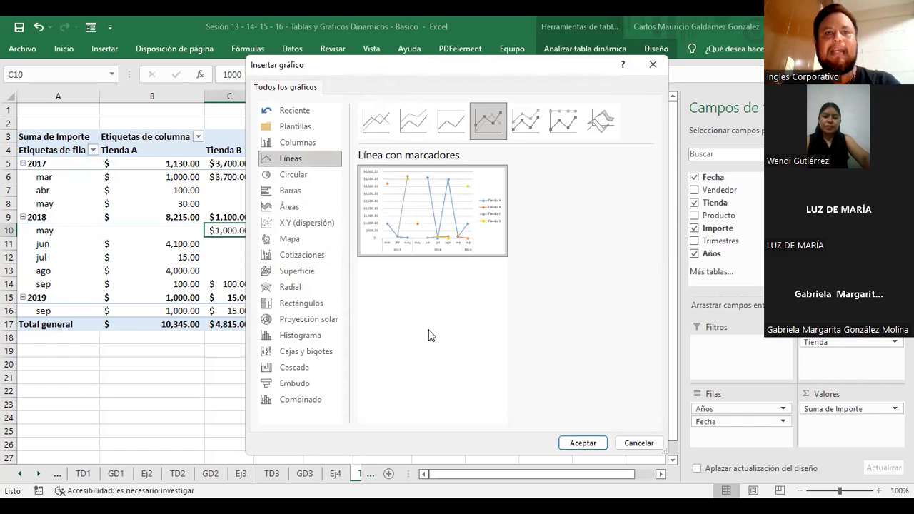
pyautogui.click(455, 123)
pyautogui.click(413, 127)
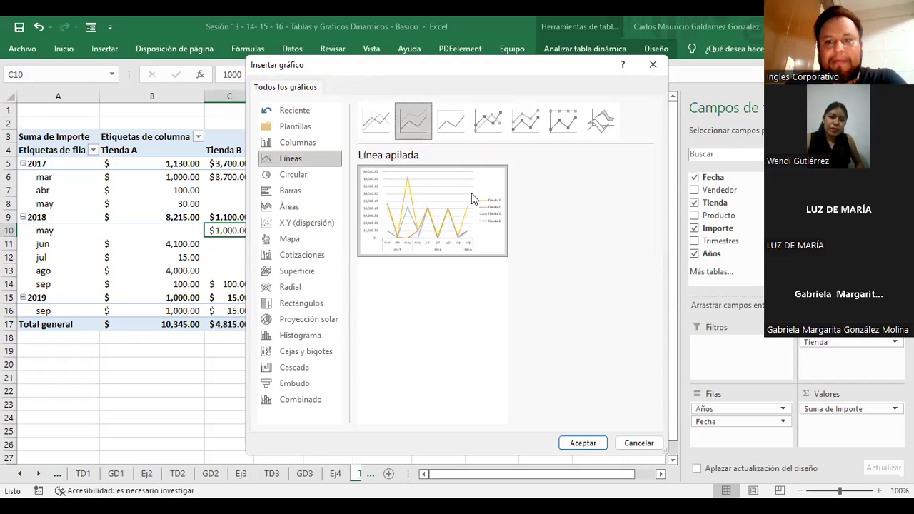
pyautogui.click(583, 444)
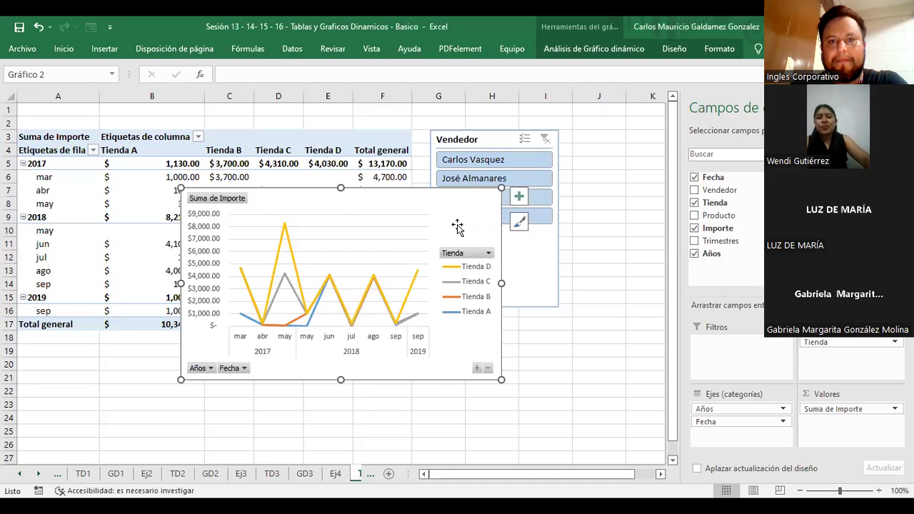
# Drag the pivot chart to the lower right, clear of the pivot table values.
pyautogui.moveTo(458, 227); pyautogui.dragTo(548, 277)
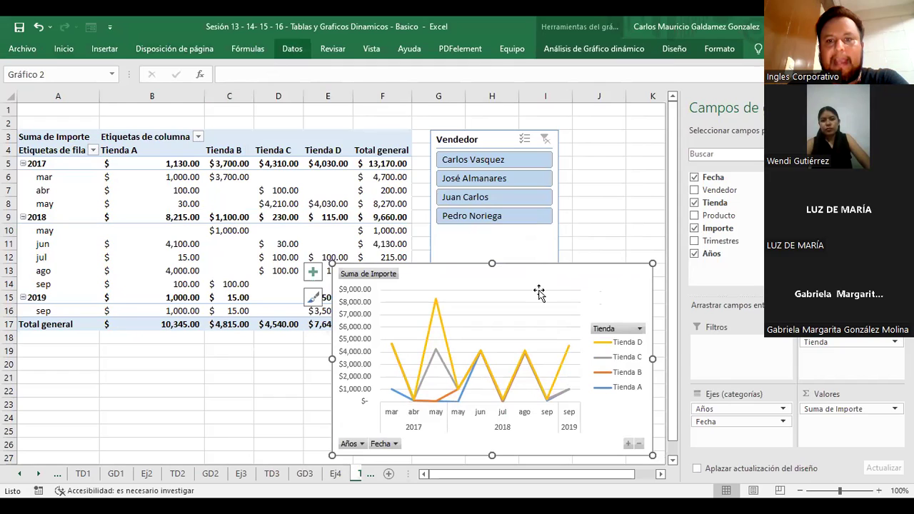
pyautogui.click(674, 49)
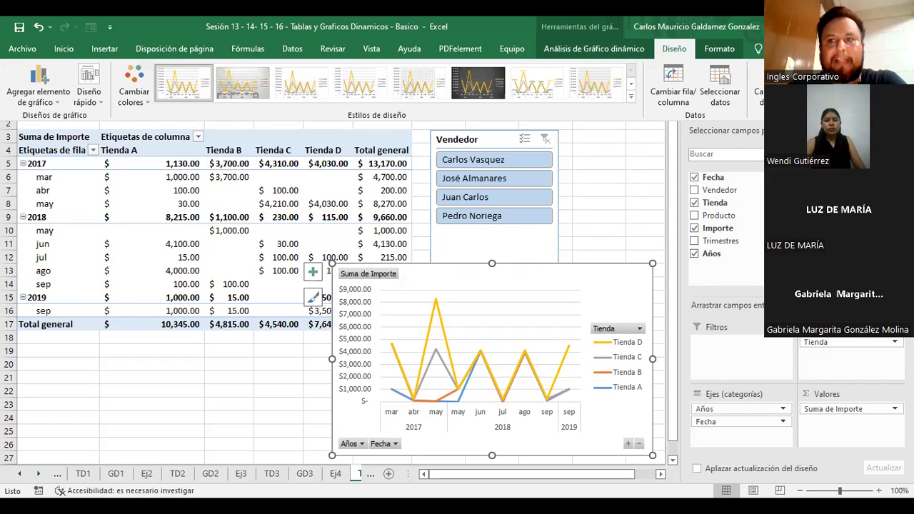
# Use Mover gráfico to place the chart on a Hoja nueva named 'GD4'.
pyautogui.rightClick(418, 332)
pyautogui.click(465, 285)
pyautogui.write('GD4')
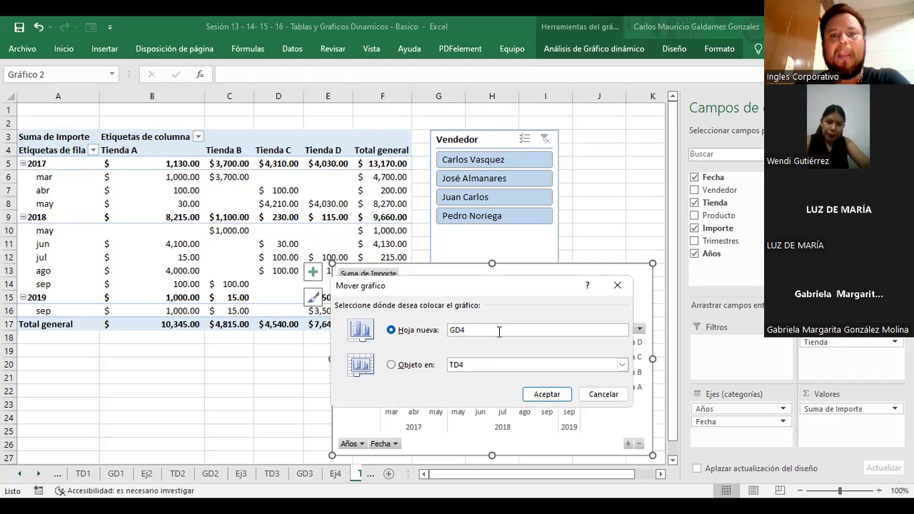
pyautogui.click(498, 332)
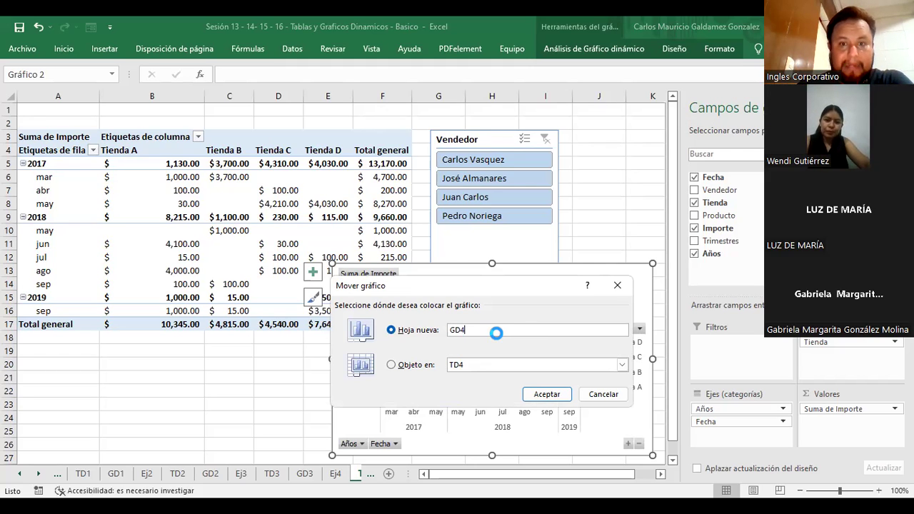
pyautogui.press('Return')
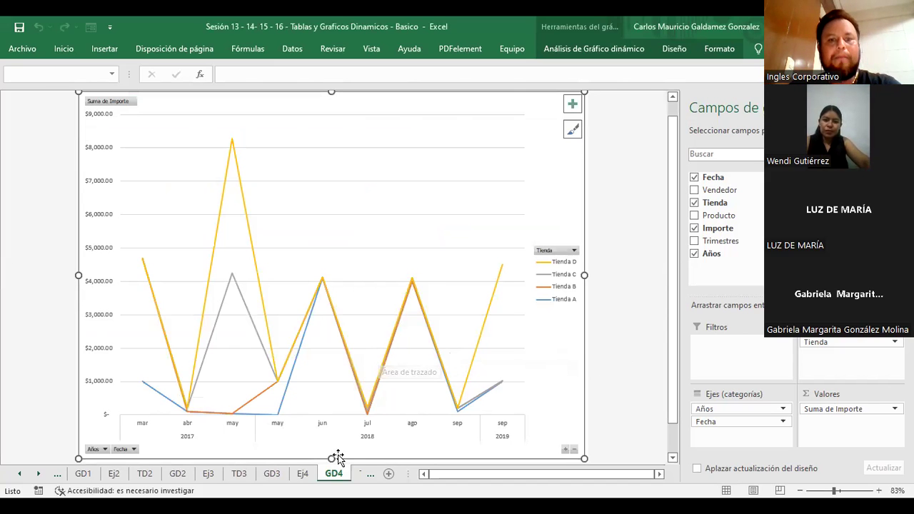
# Glance at the Ej4 data sheet, return to GD4, and open the Archivo backstage Home page.
pyautogui.click(302, 474)
pyautogui.click(333, 474)
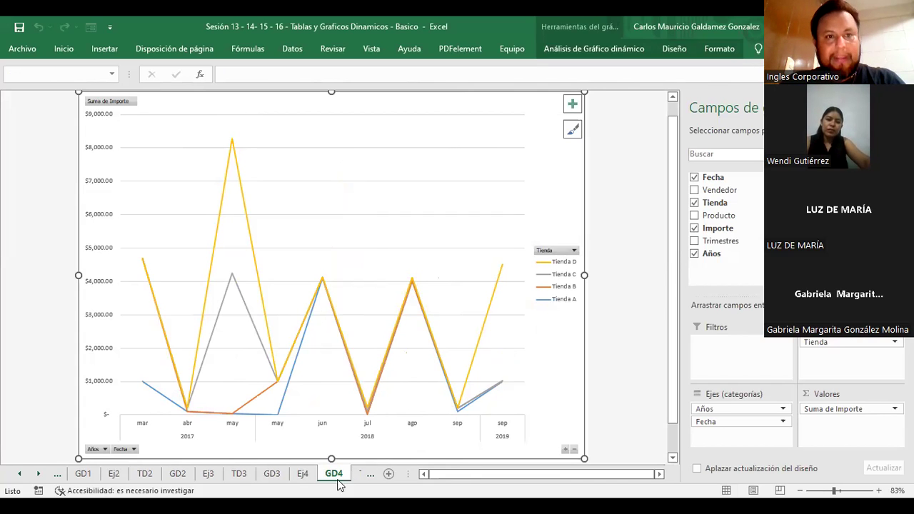
pyautogui.click(63, 51)
pyautogui.click(22, 49)
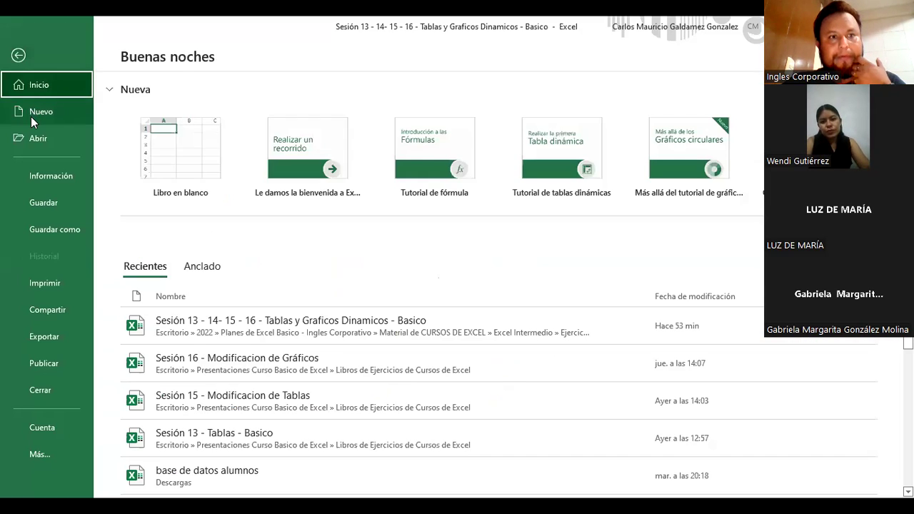
# Create a new blank workbook from the Nuevo page of the file start screen.
pyautogui.click(32, 113)
pyautogui.click(145, 151)
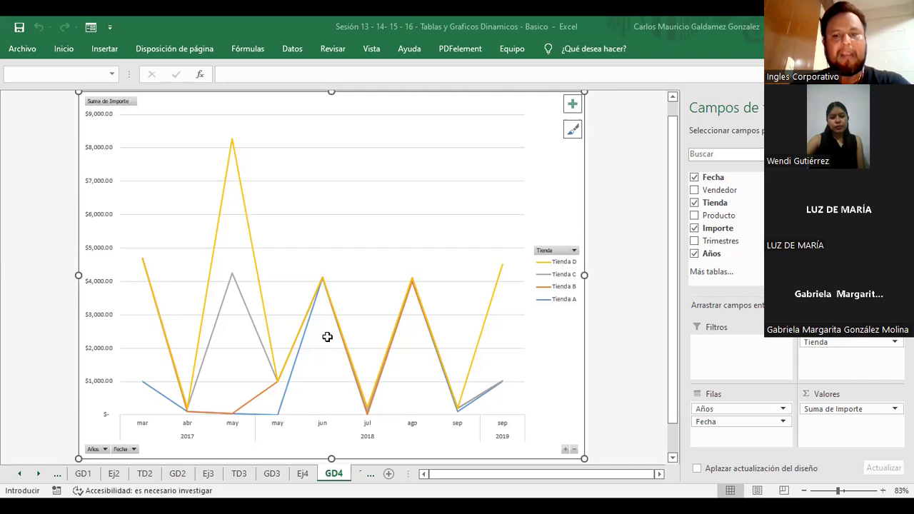
# Copy the GD4 line pivot chart of Suma de Importe by Tienda, then cancel the pending copy.
pyautogui.press('Escape')
pyautogui.press('F2')
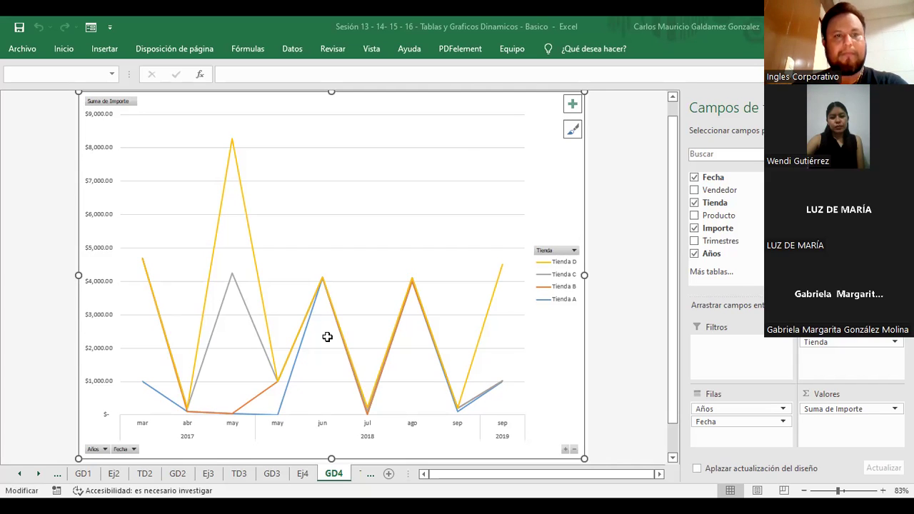
pyautogui.press('Escape')
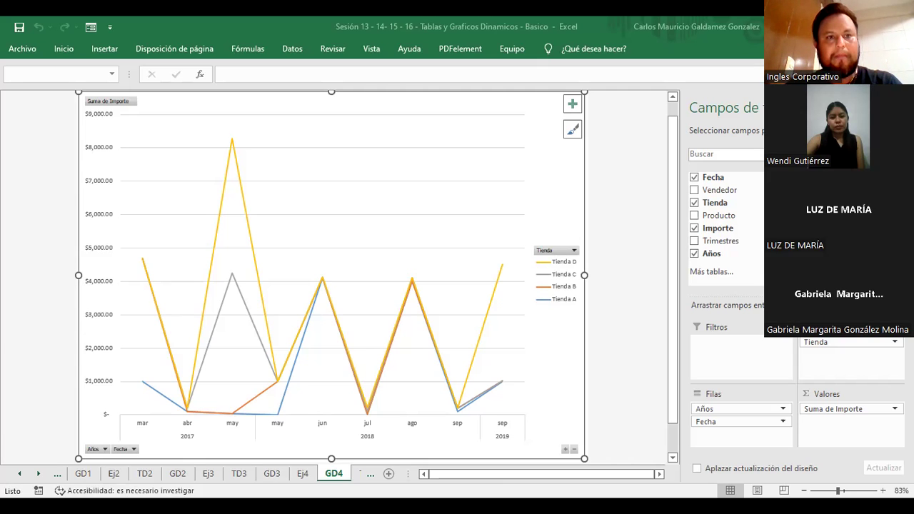
pyautogui.hotkey('ctrl', 'c')
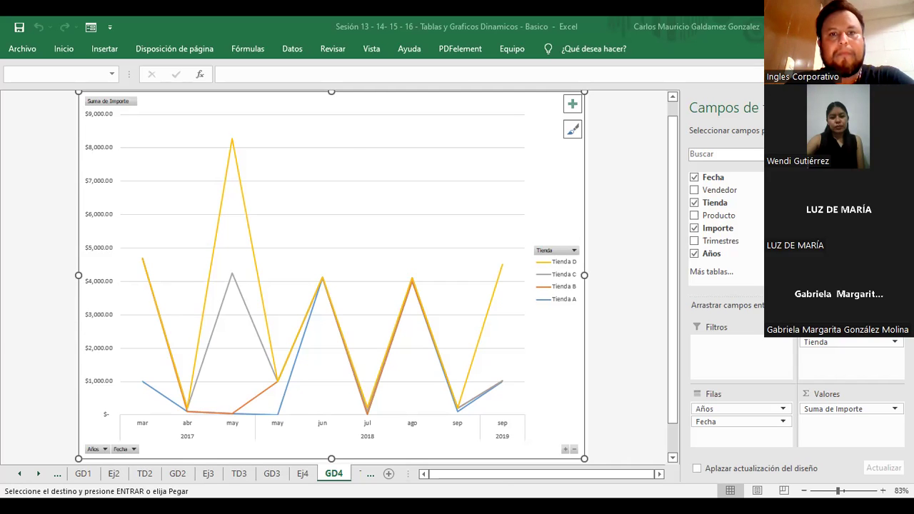
pyautogui.press('Escape')
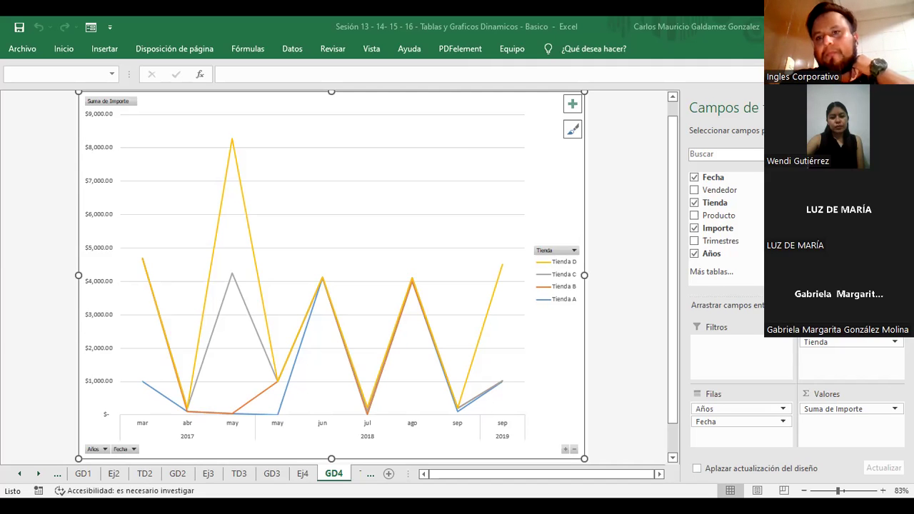
# Activate the GD4 pivot chart and select the blue Tienda A data series line.
pyautogui.click(465, 310)
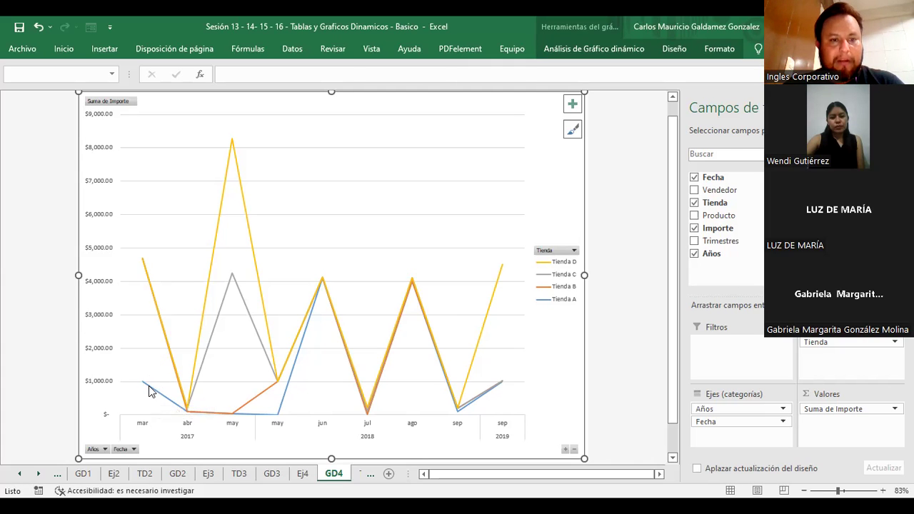
pyautogui.click(148, 386)
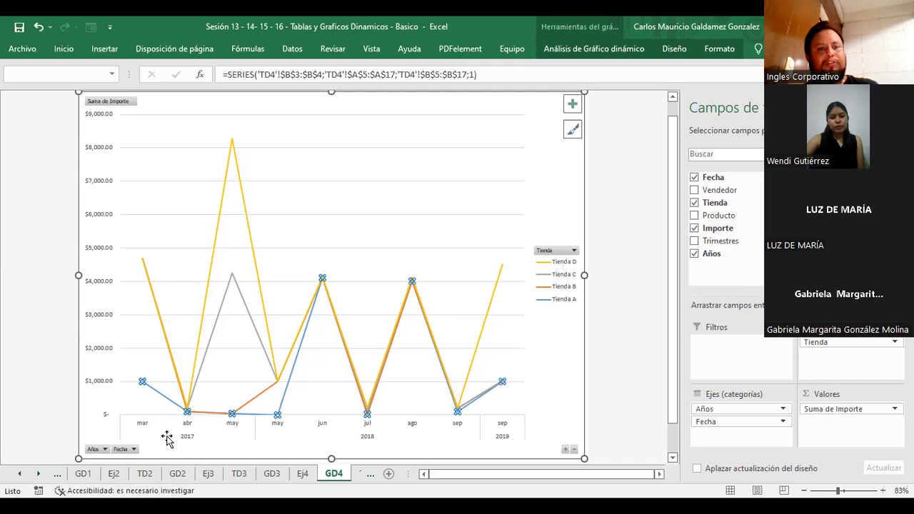